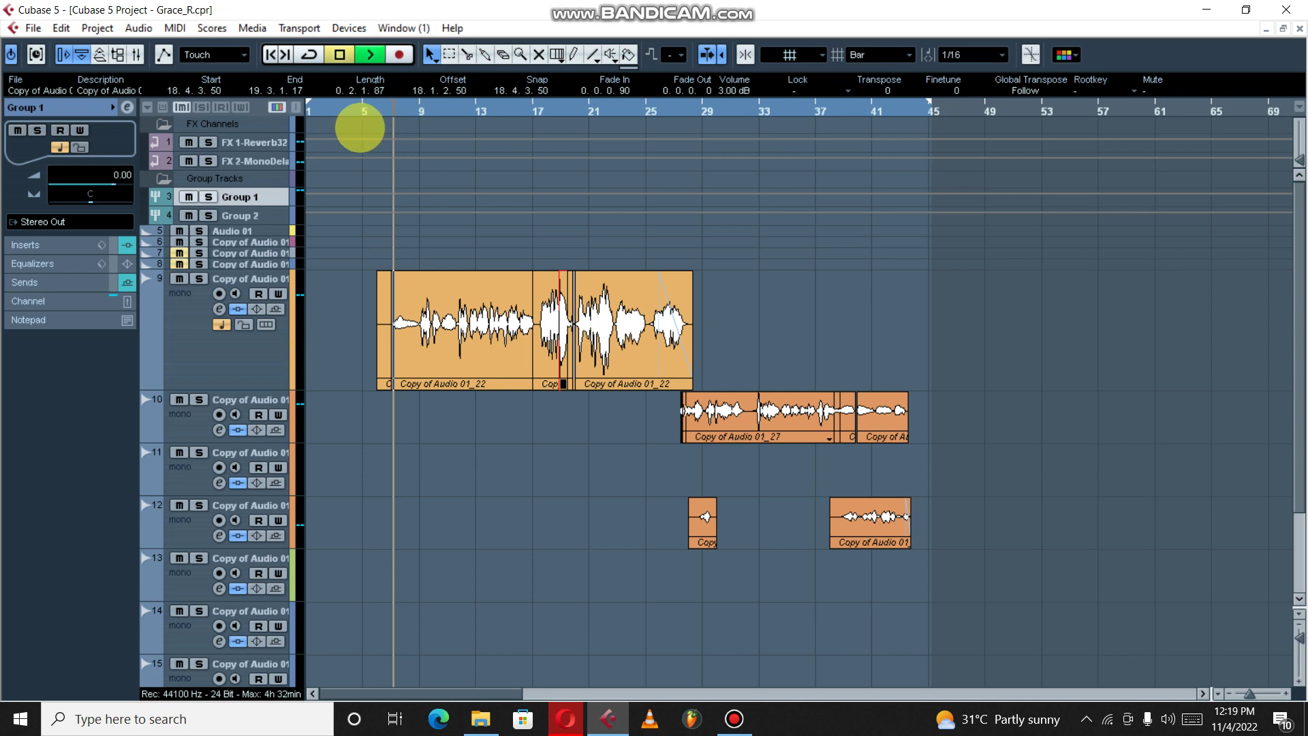
Play the project from about bar 3 and look over the vocal and beat tracks.
click(341, 109)
key(g)
key(g)
key(h)
key(h)
key(h)
key(h)
scroll(1002, 501, down, 3)
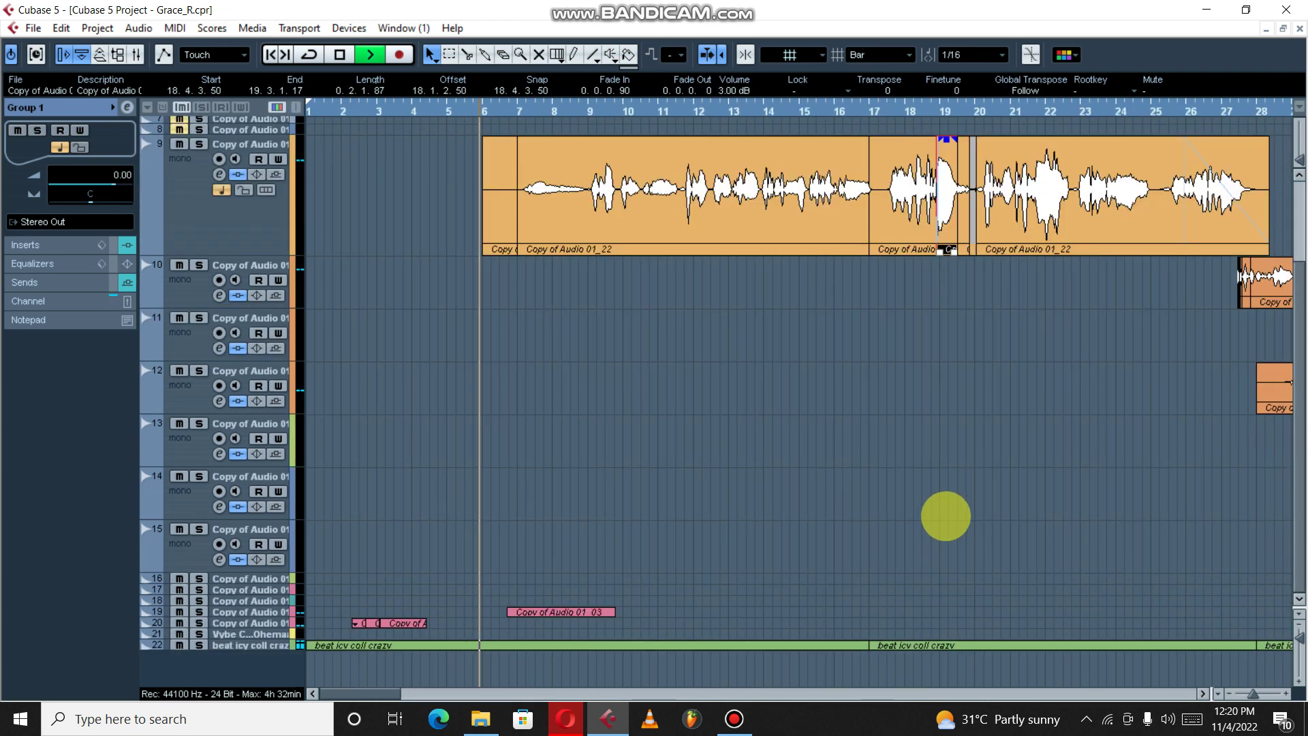
key(g)
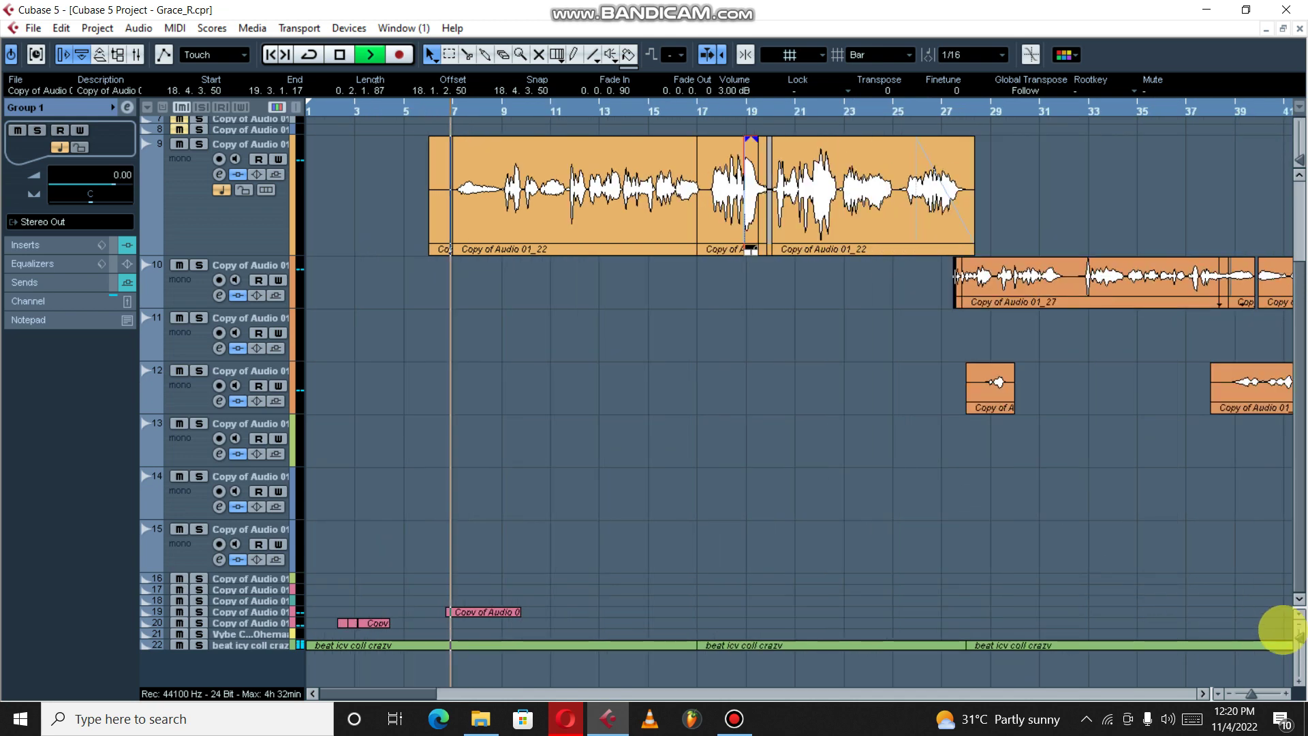
Enlarge the track heights and listen to the lead vocal on track 9 through its last clip.
drag(1298, 635, 1296, 640)
scroll(720, 445, up, 7)
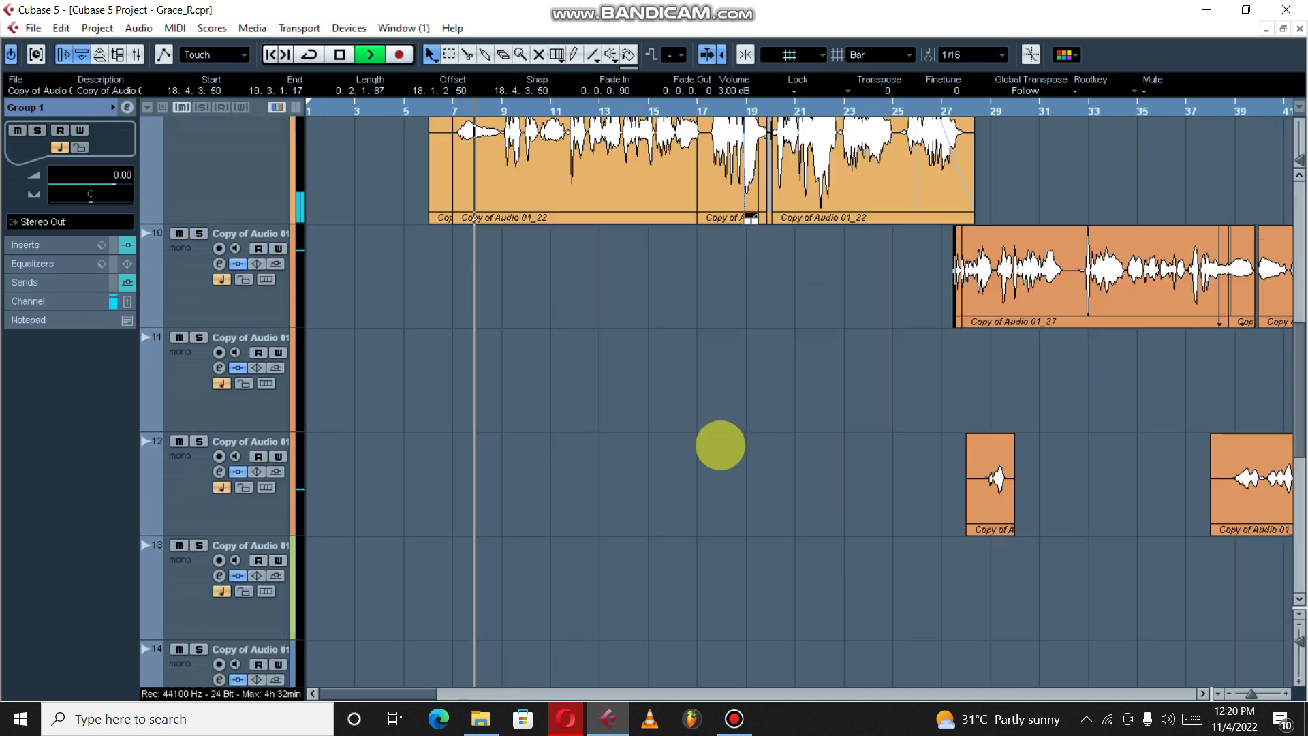
key(h)
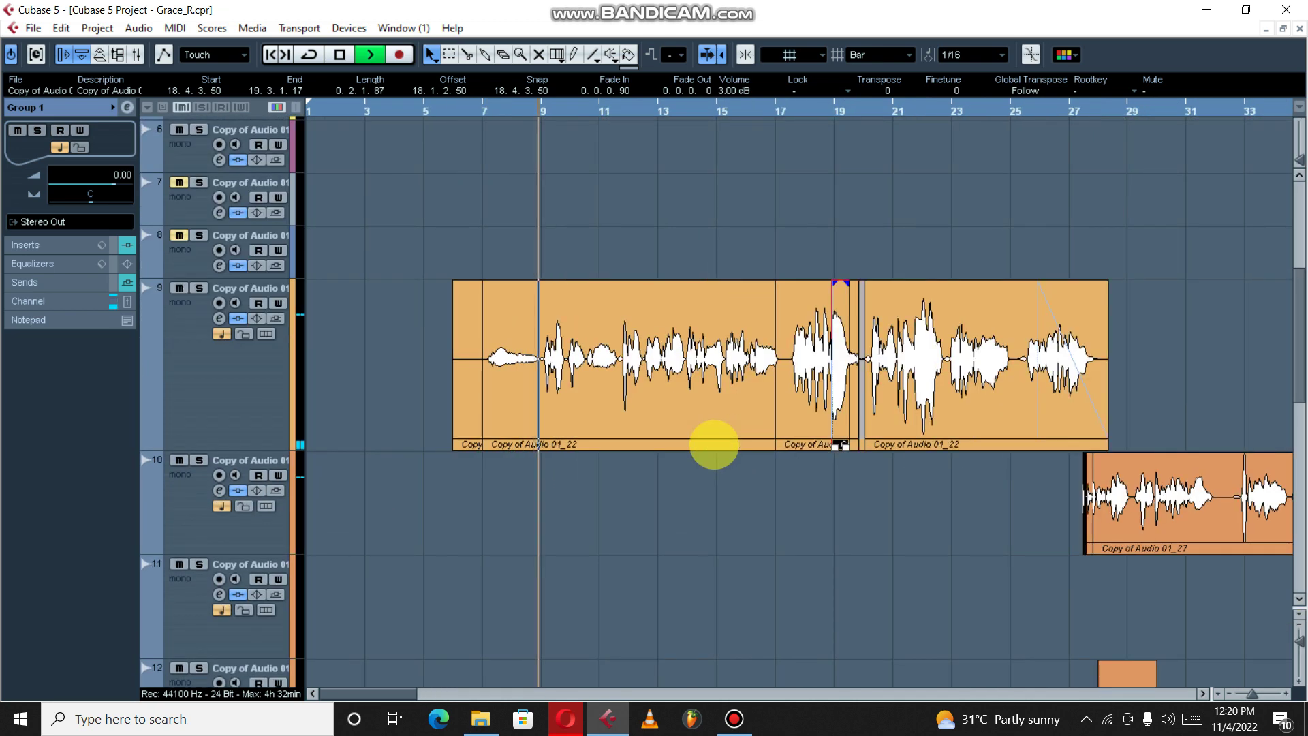
key(h)
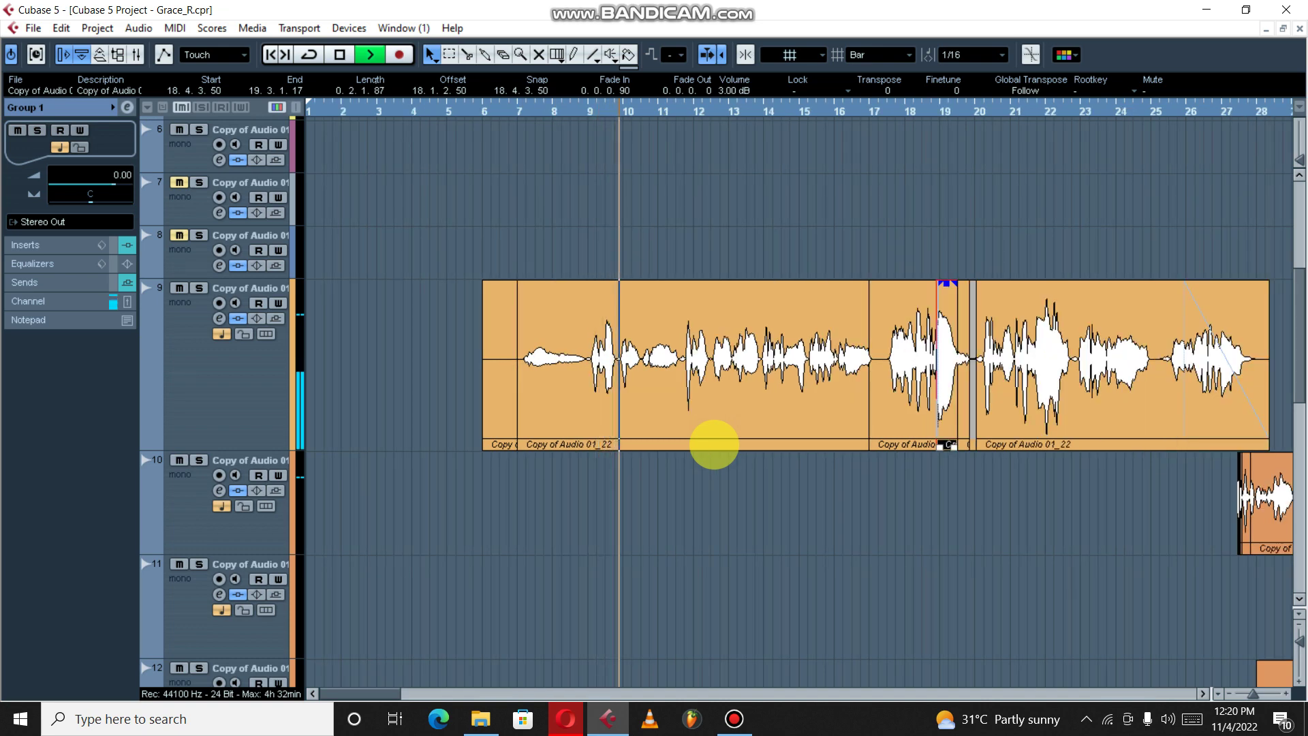
key(g)
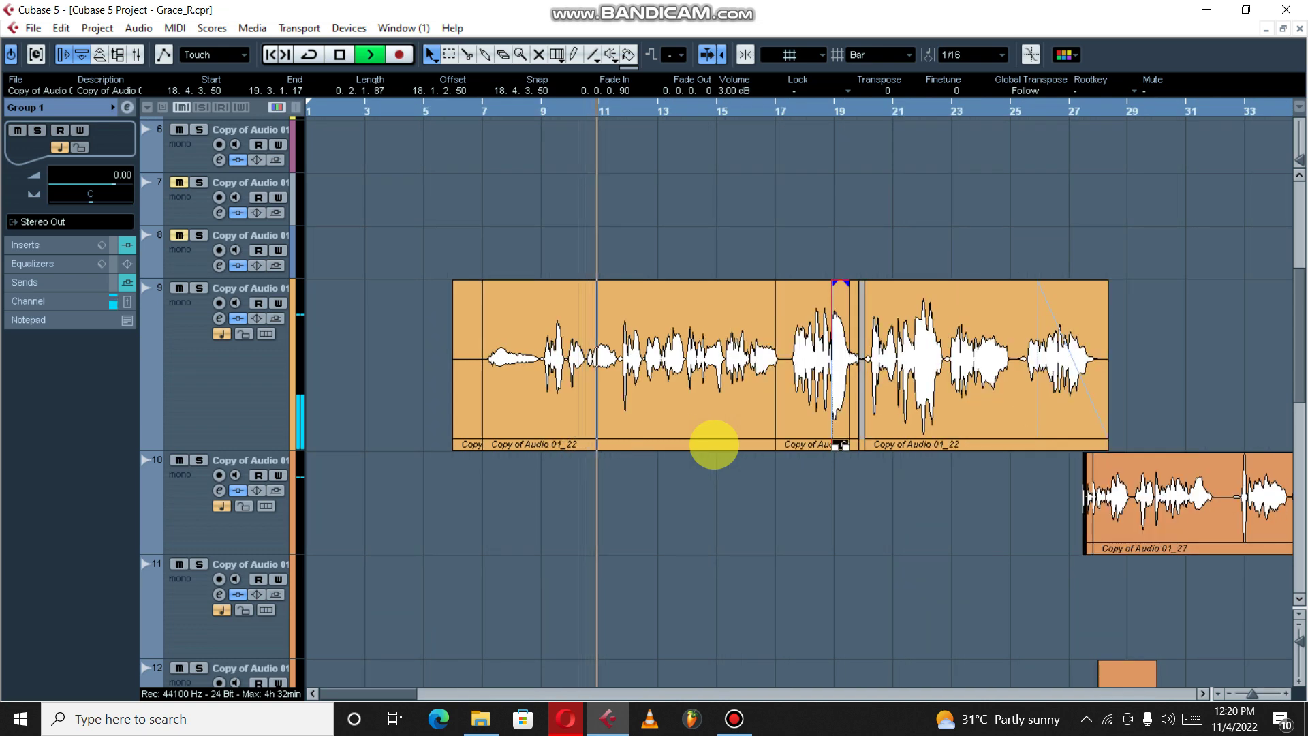
key(g)
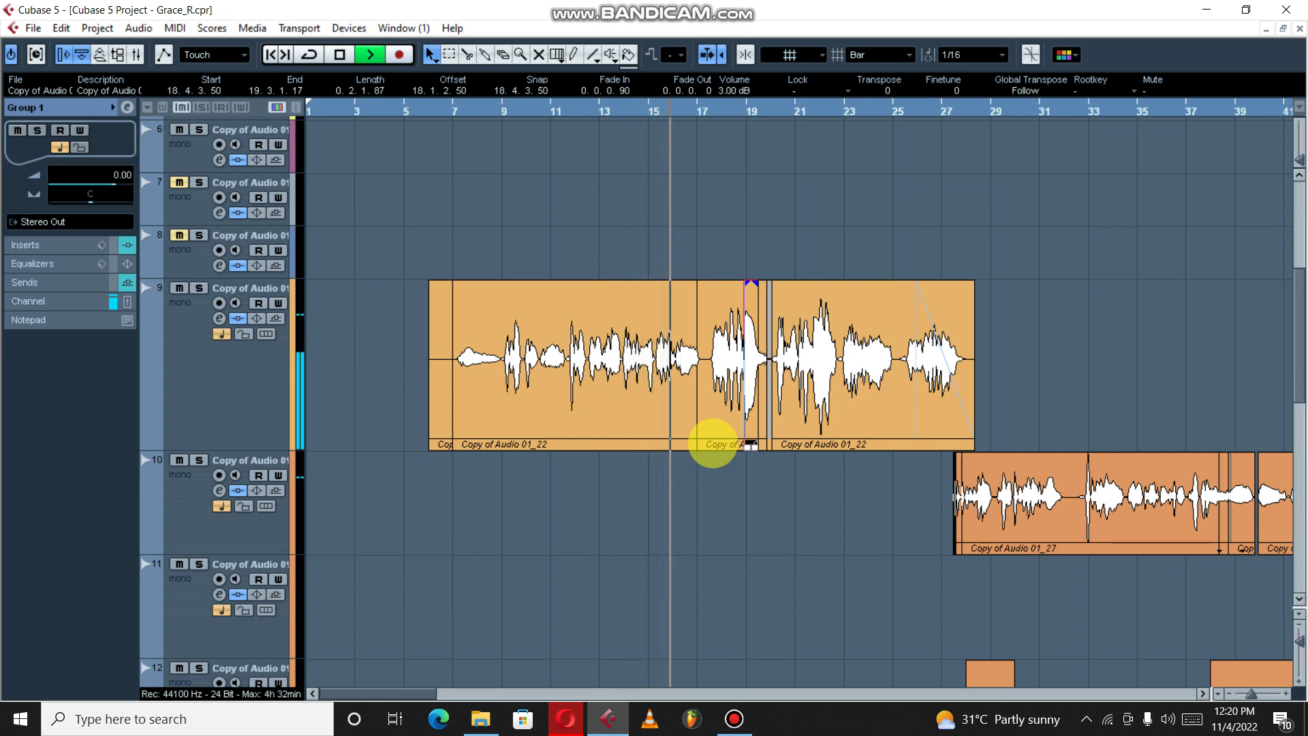
key(g)
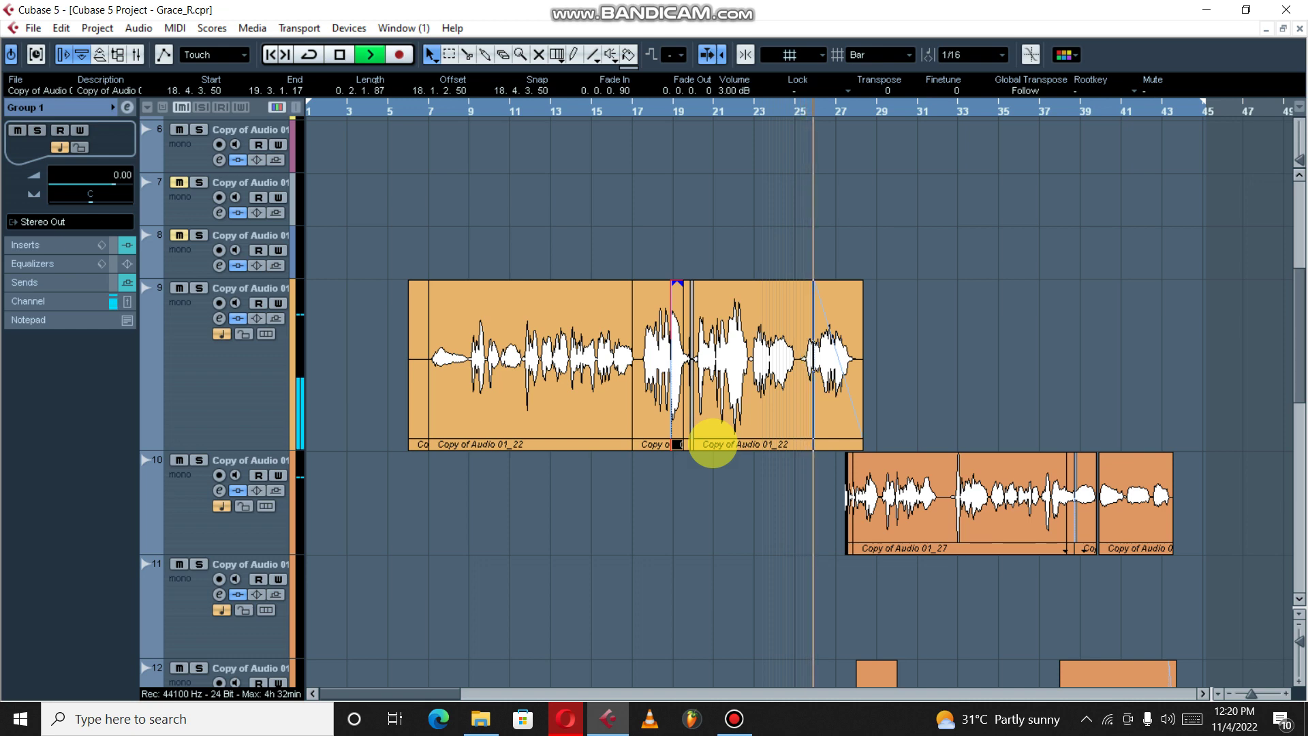
key(g)
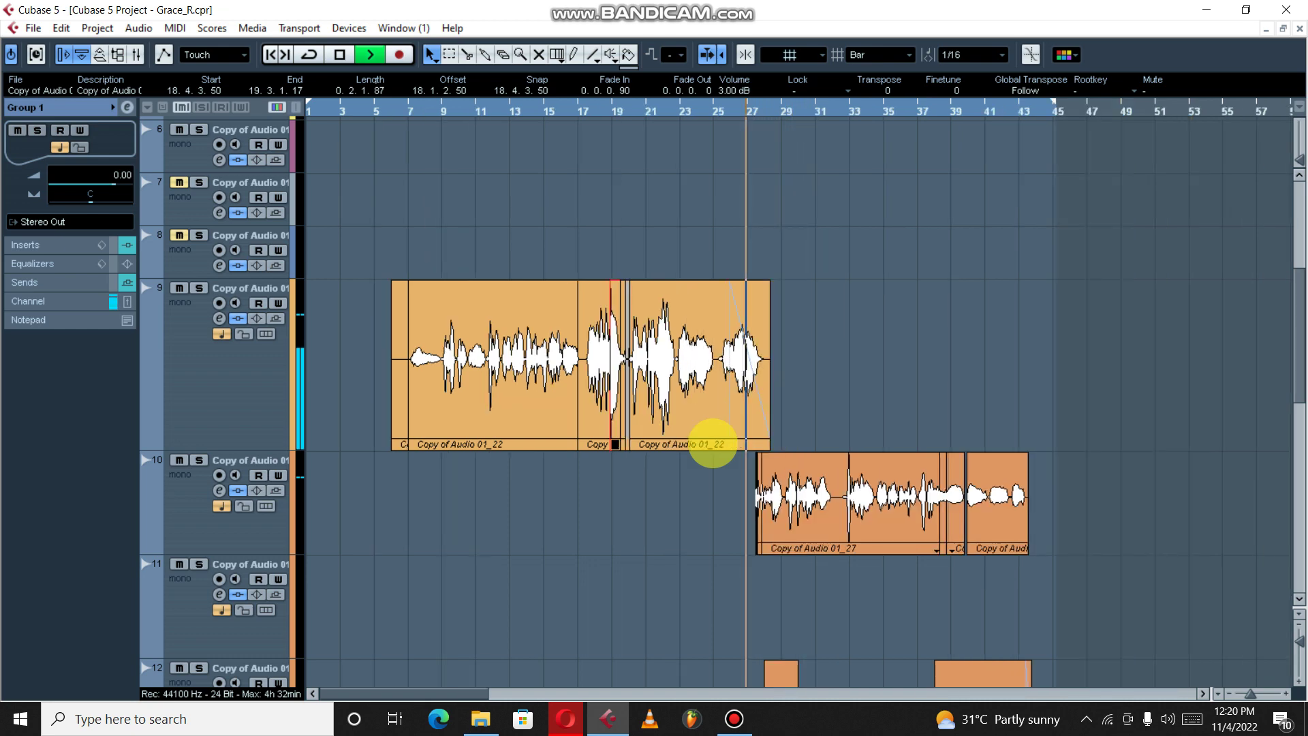
Examine the vocal clips on tracks 10 and 12 and the lower tracks down to the beat during playback, with reduced track heights.
scroll(1037, 511, down, 3)
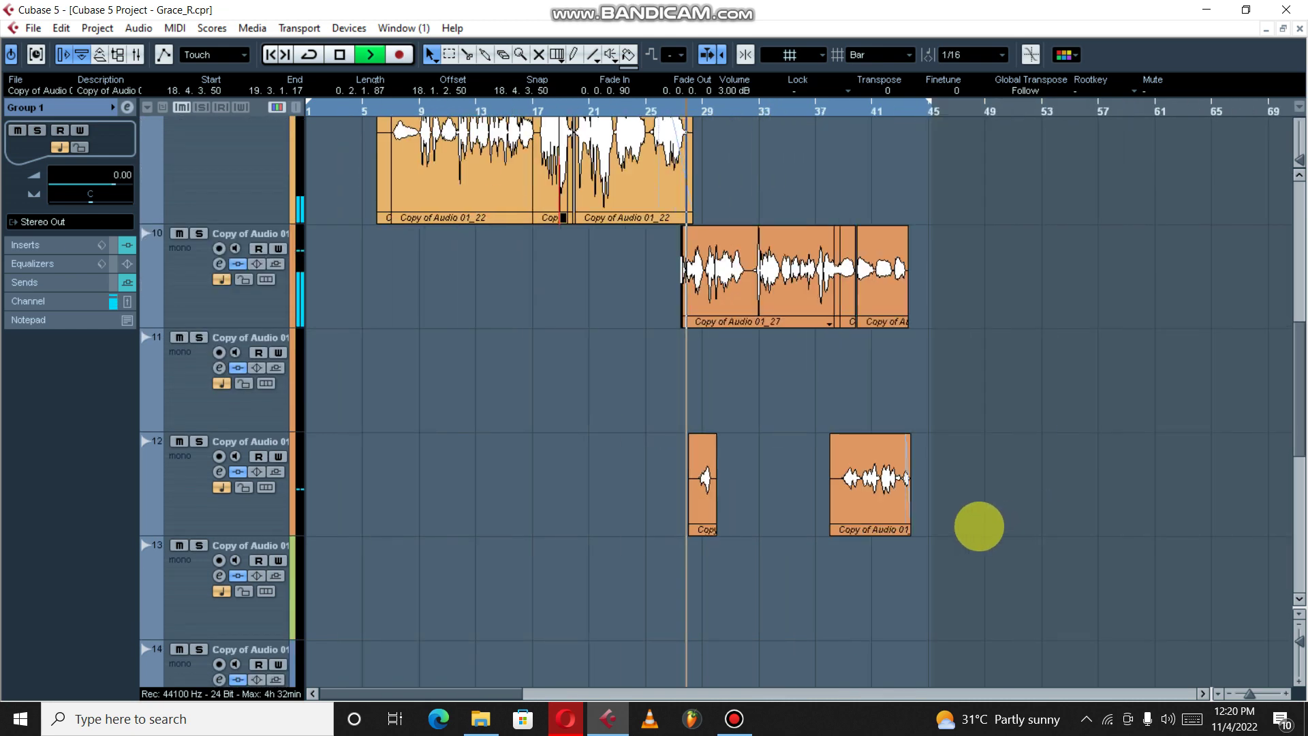
scroll(975, 526, up, 2)
key(h)
key(h)
scroll(980, 526, up, 6)
scroll(936, 529, down, 12)
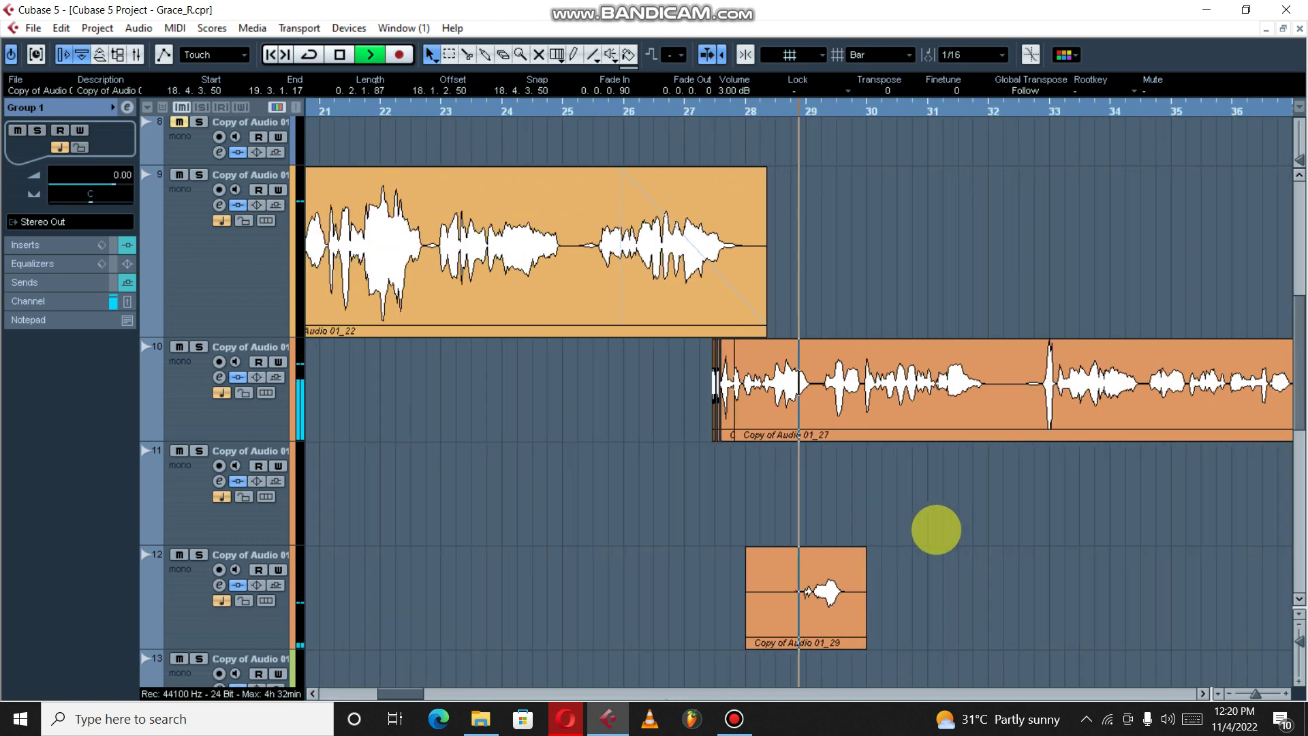
scroll(937, 529, down, 8)
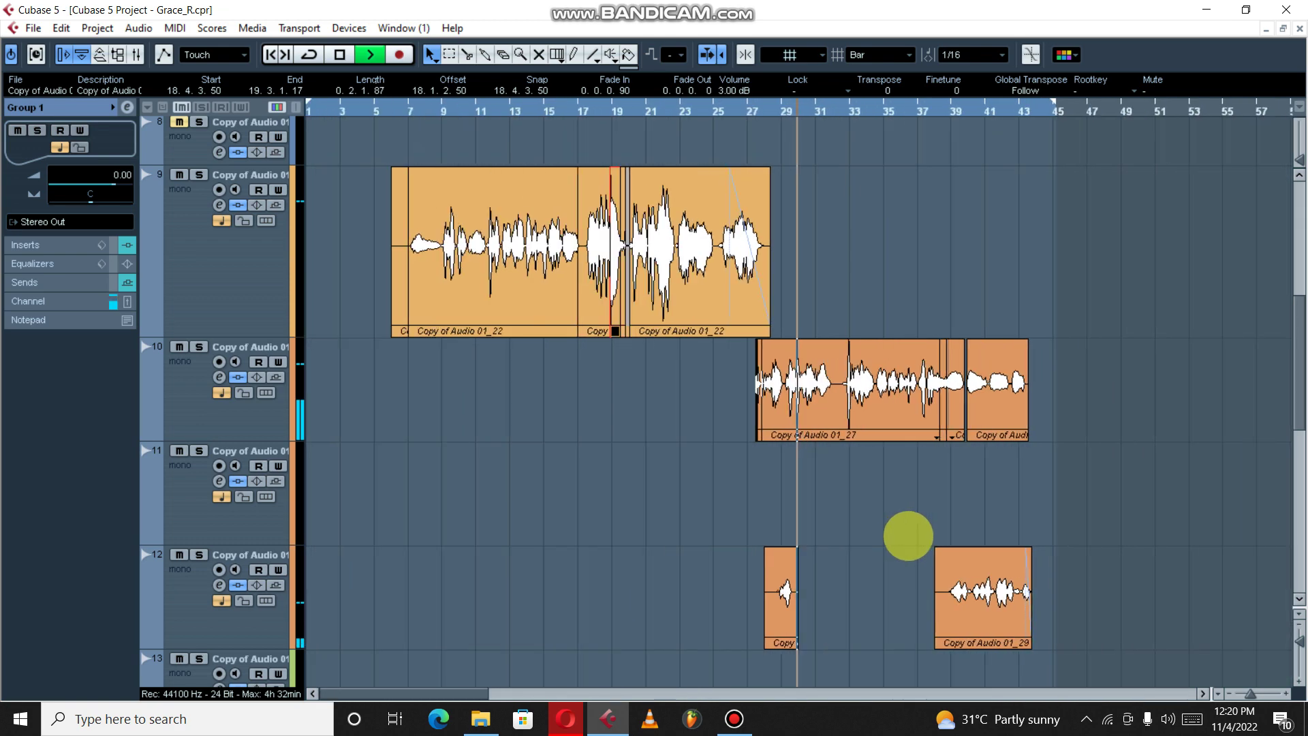
scroll(900, 535, down, 2)
scroll(891, 545, up, 2)
scroll(1051, 579, down, 6)
scroll(1013, 584, up, 8)
scroll(1079, 594, down, 8)
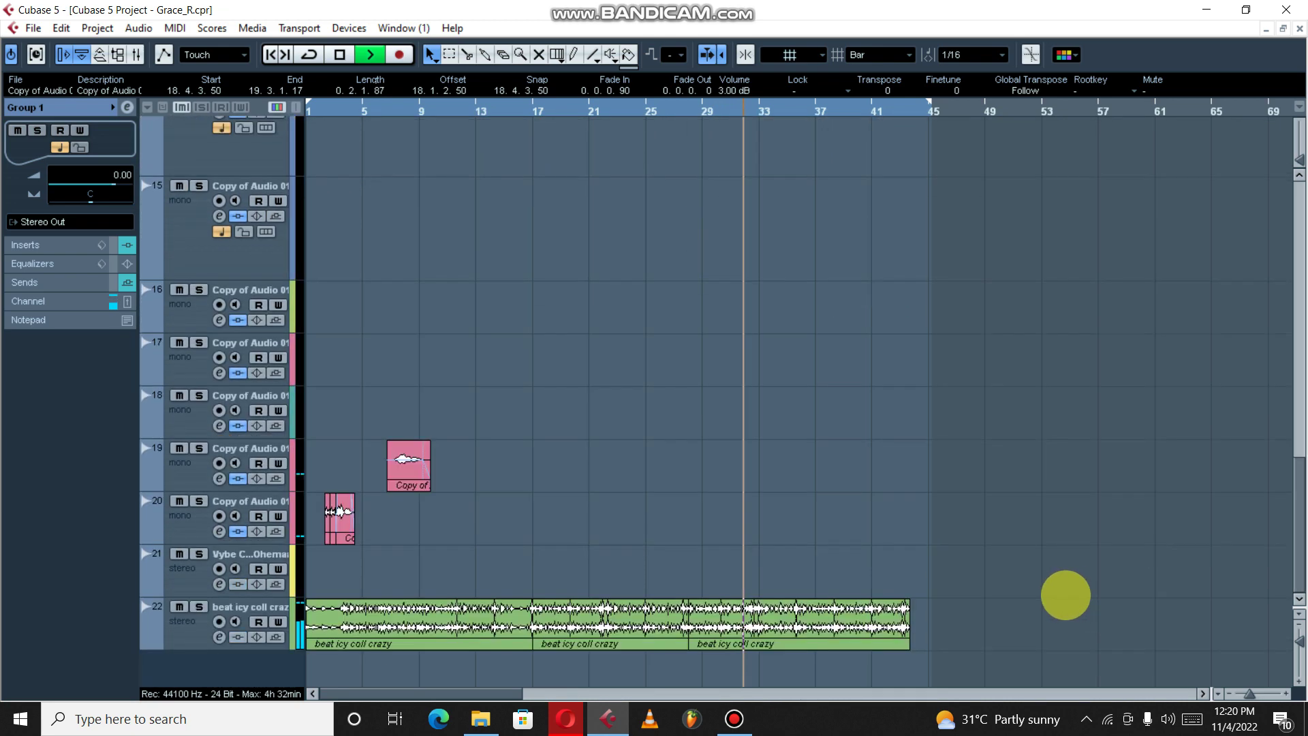
scroll(1091, 592, up, 6)
drag(1298, 640, 1296, 633)
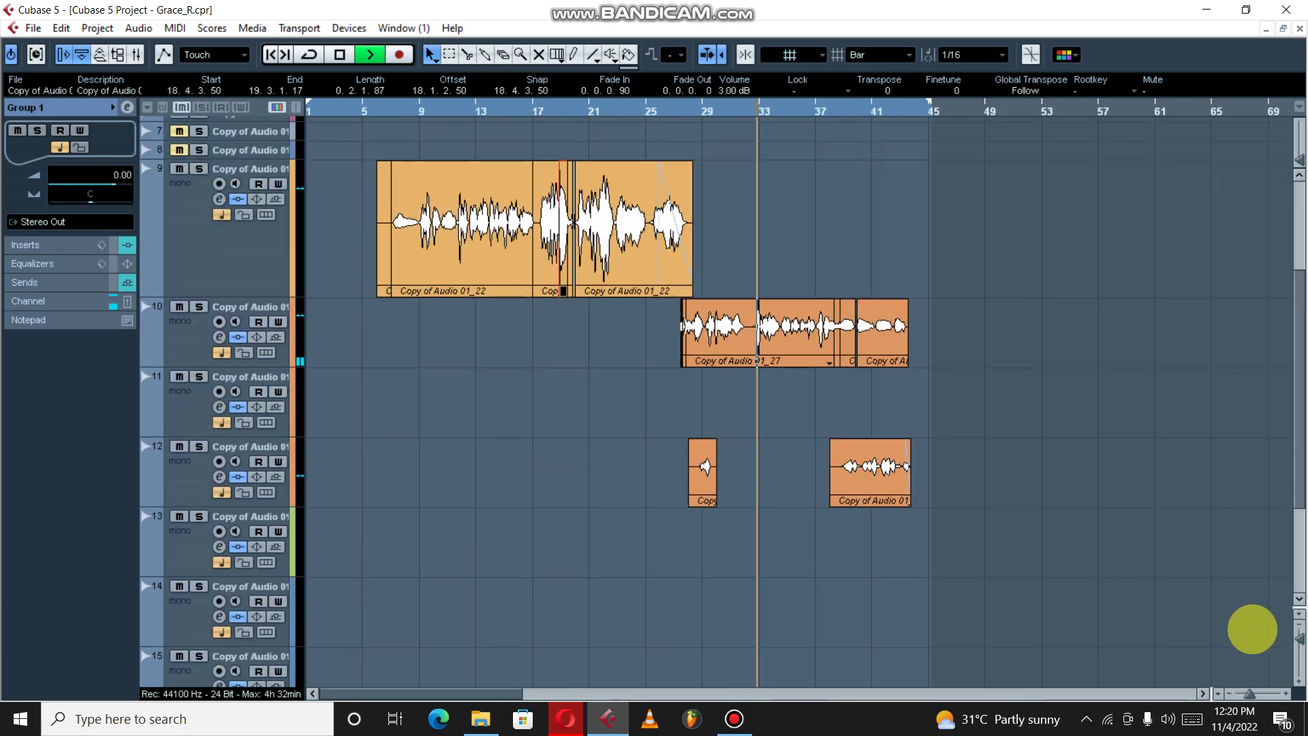
key(h)
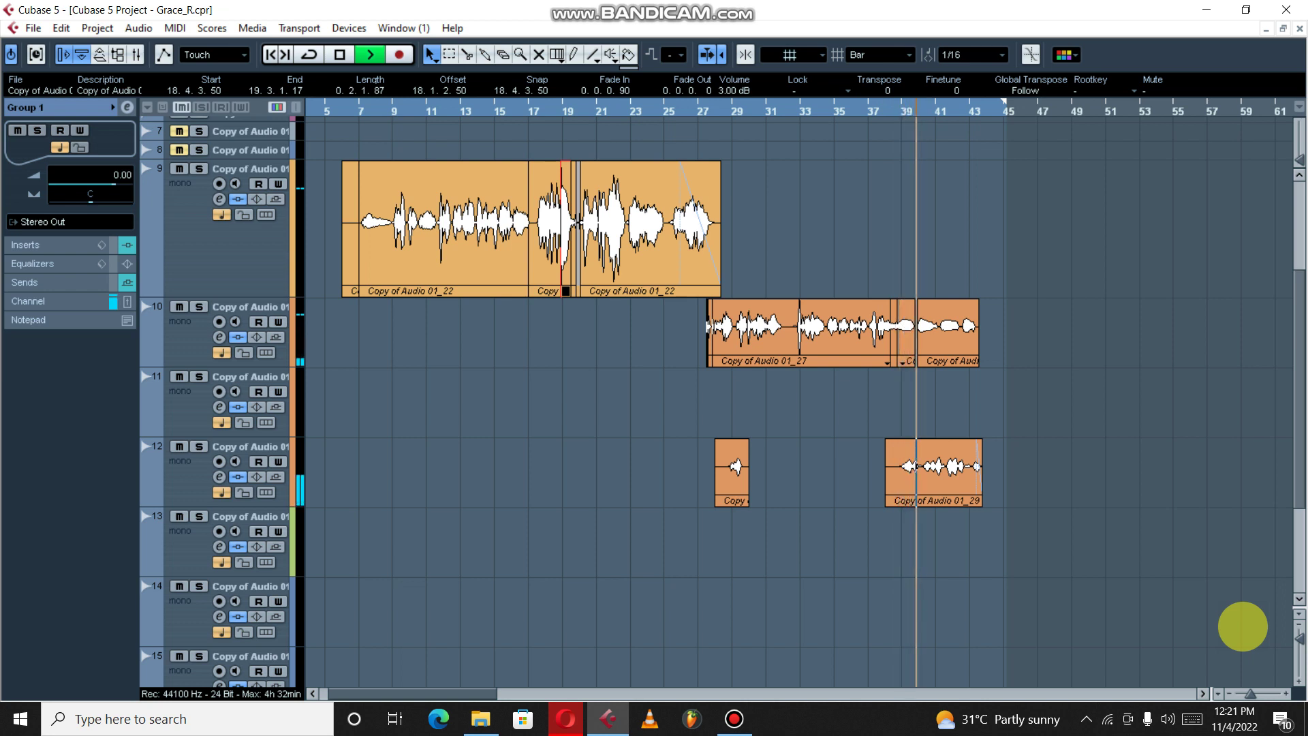
Lower track 12's volume to -7.50 and stop playback.
click(175, 472)
drag(99, 296, 99, 315)
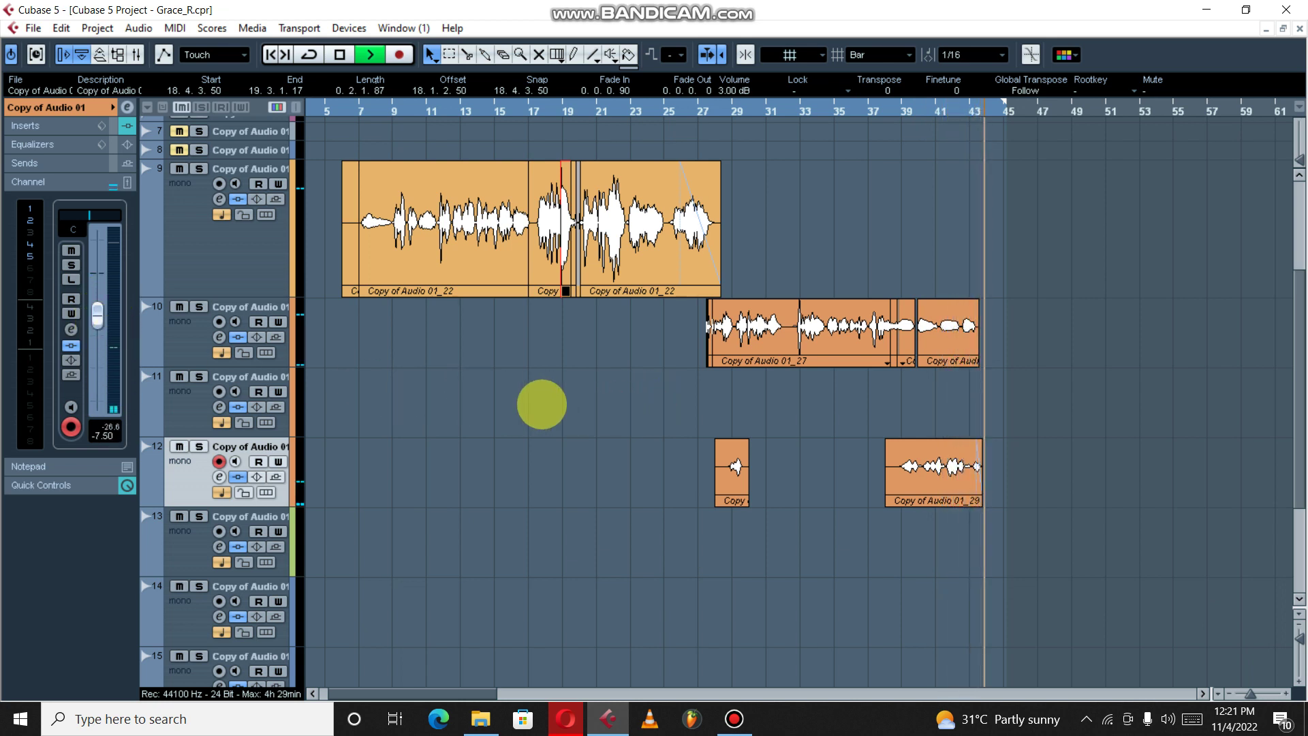
key(space)
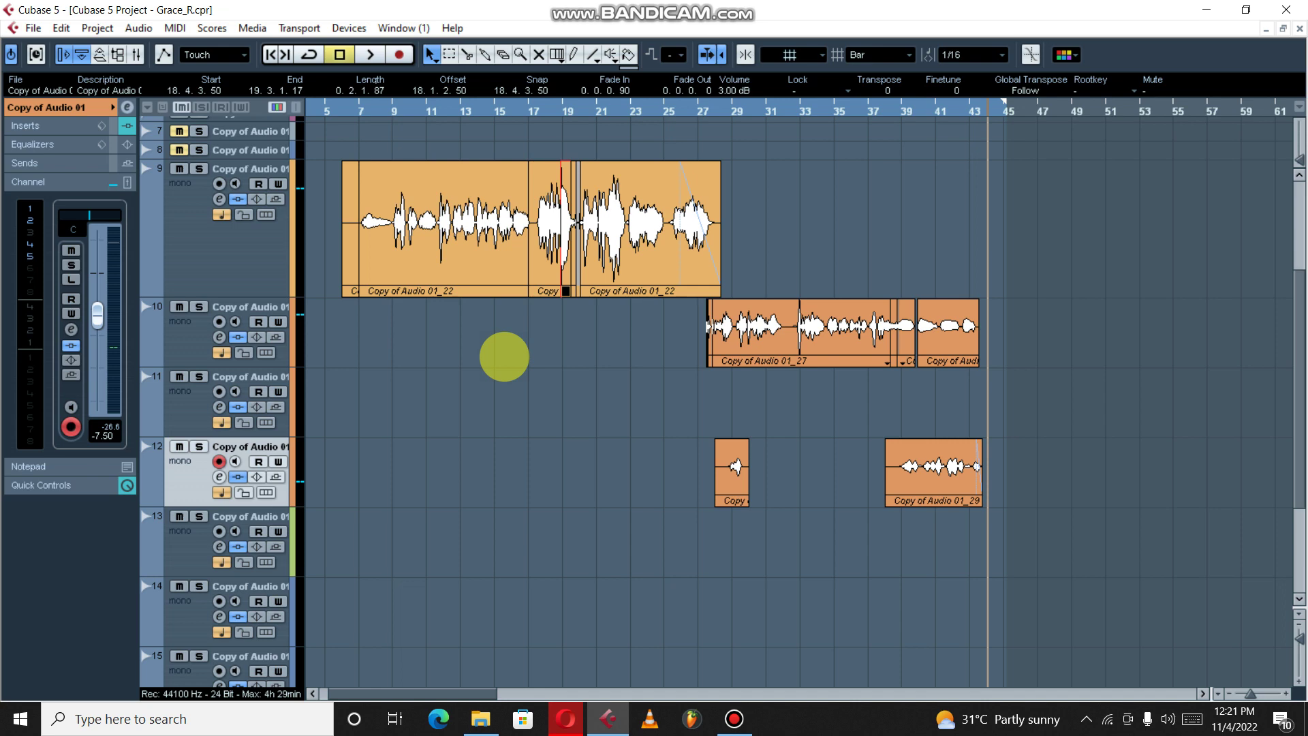
Review the insert plug-ins and effect sends in the channel settings of Group 1.
key(h)
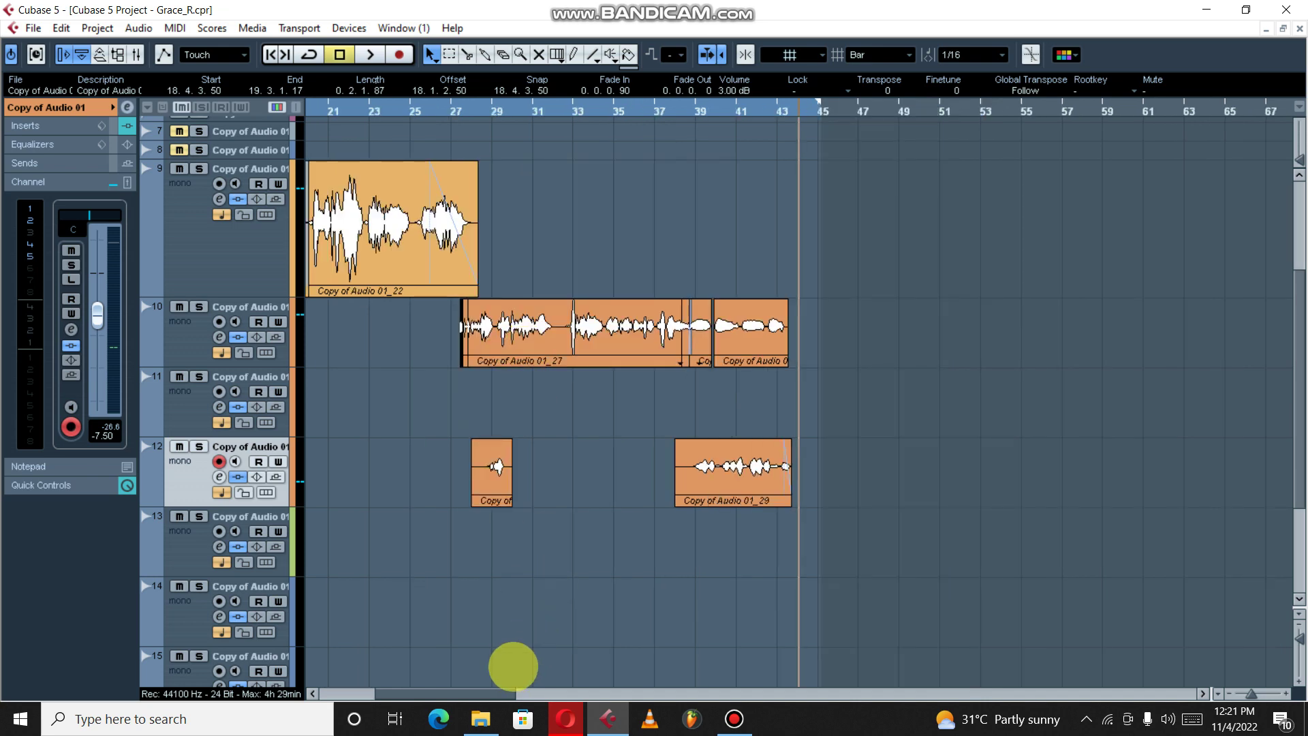
drag(500, 688, 452, 691)
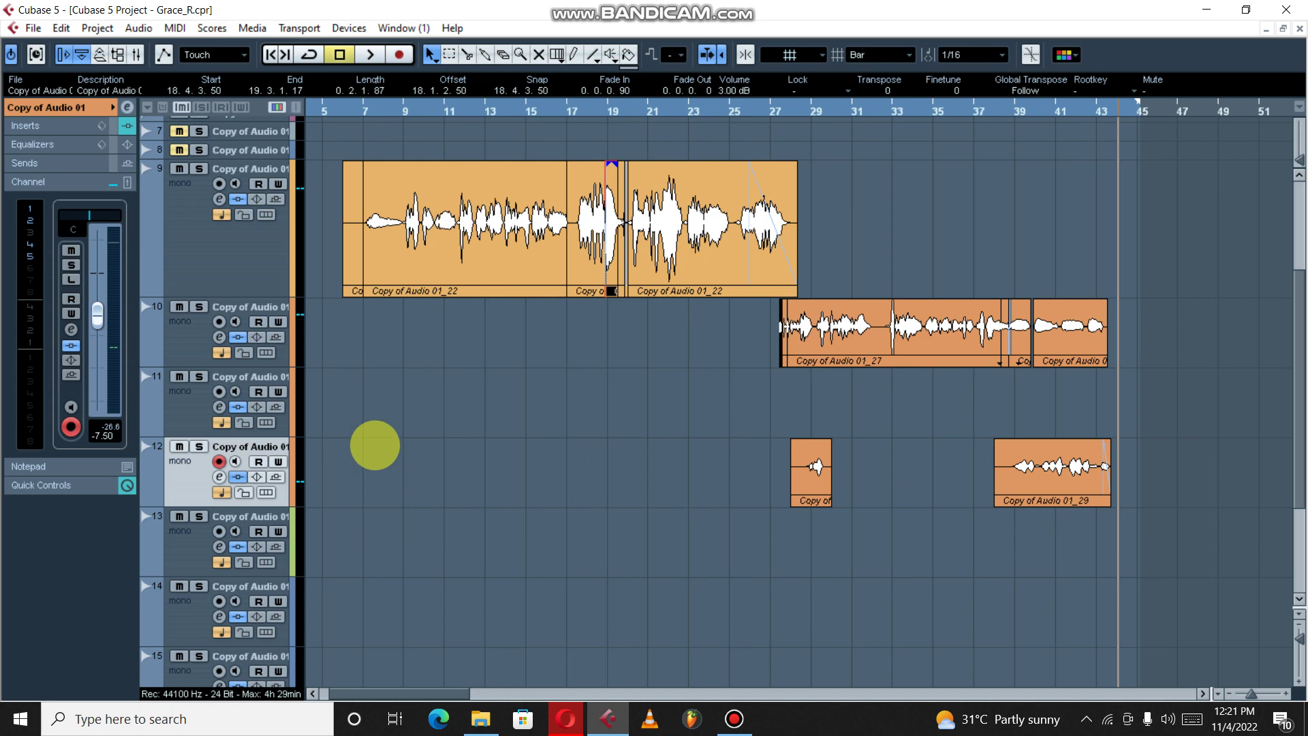
scroll(365, 452, down, 3)
scroll(386, 458, up, 5)
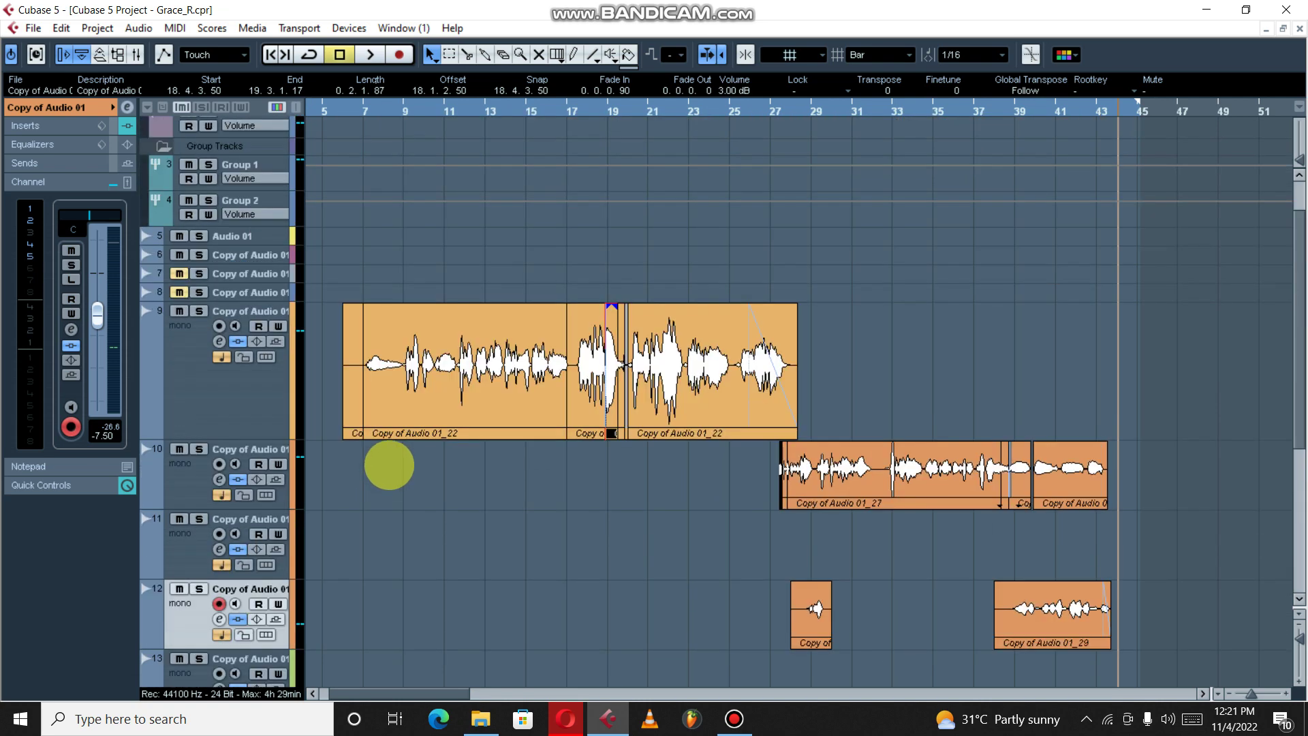
click(257, 424)
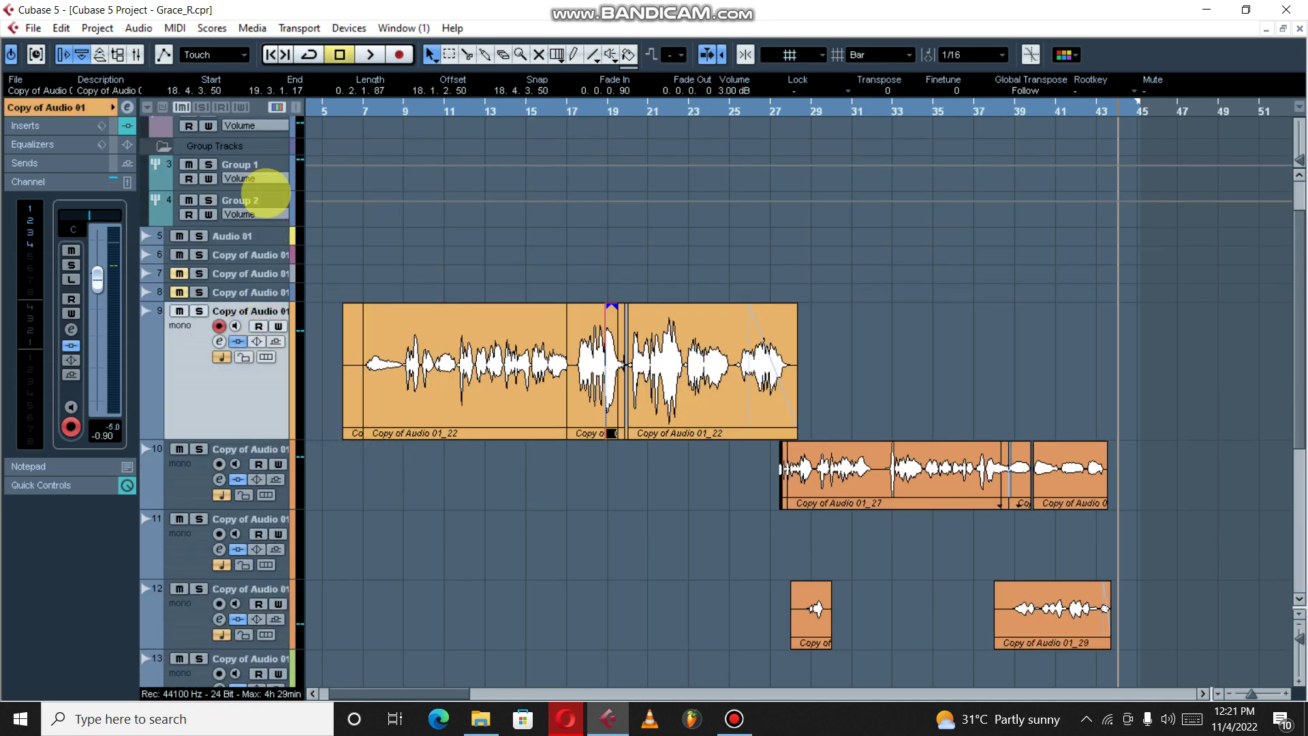
click(273, 169)
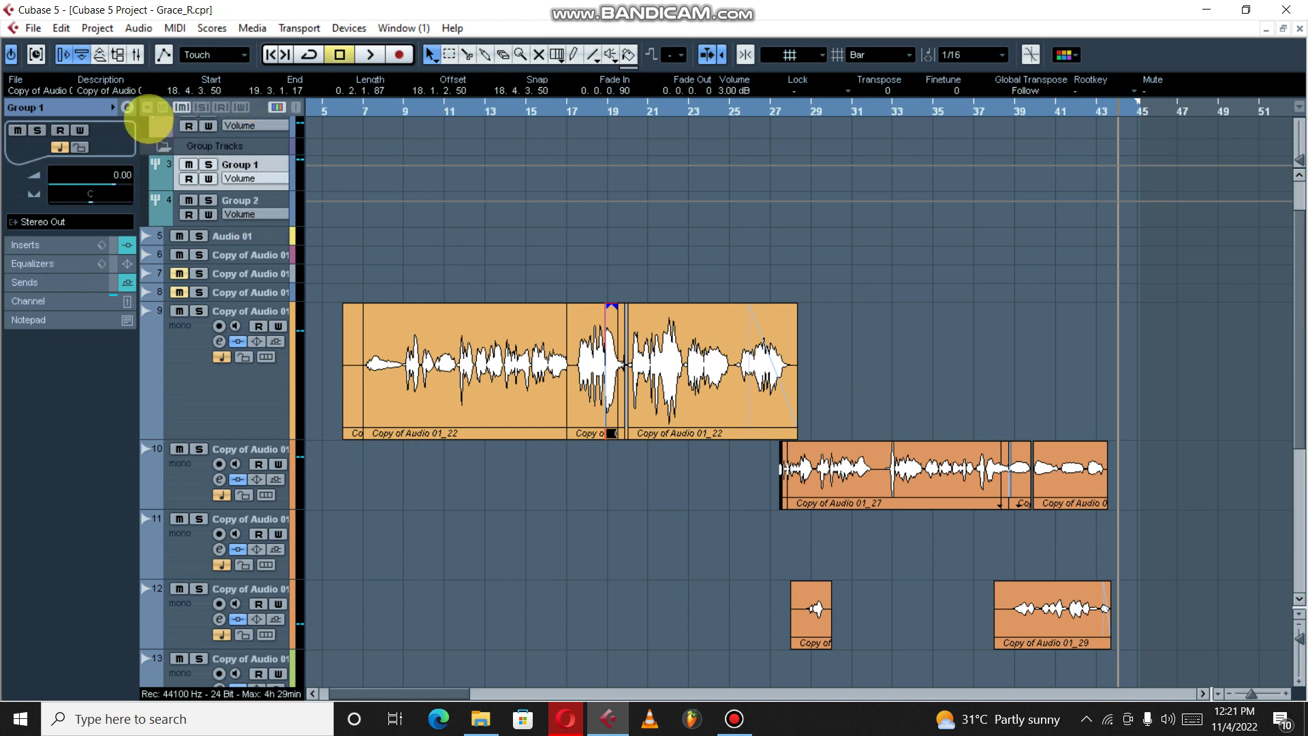
click(126, 107)
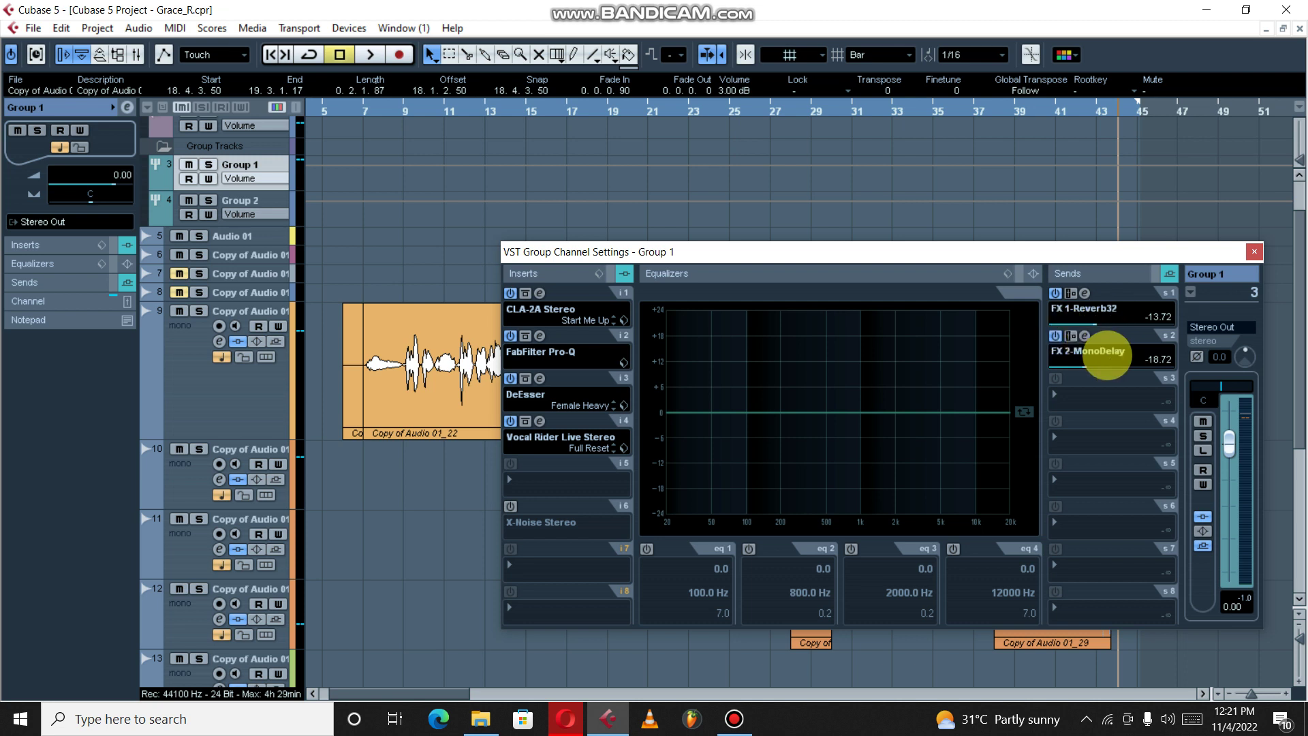
click(1254, 252)
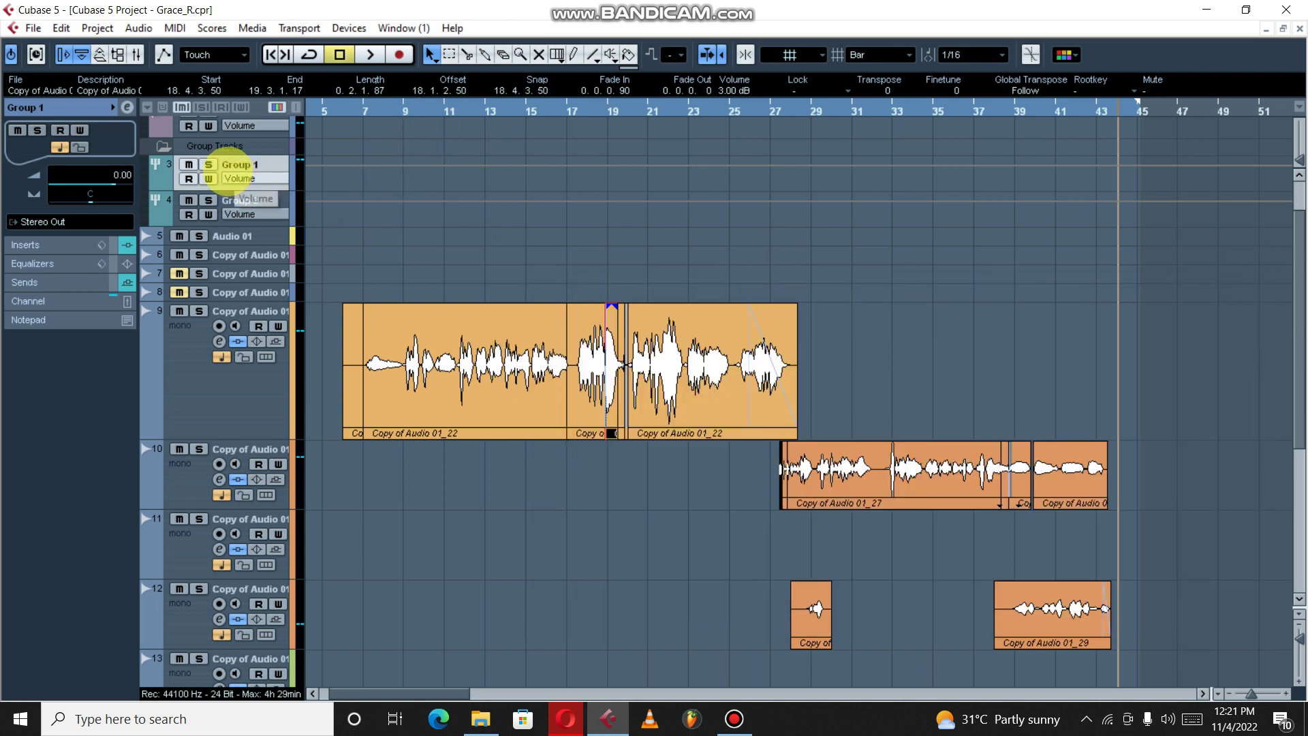
Turn off Group 1's CLA-2A, FabFilter Pro-Q, DeEsser and Vocal Rider inserts and its Reverb32 and MonoDelay sends.
click(127, 107)
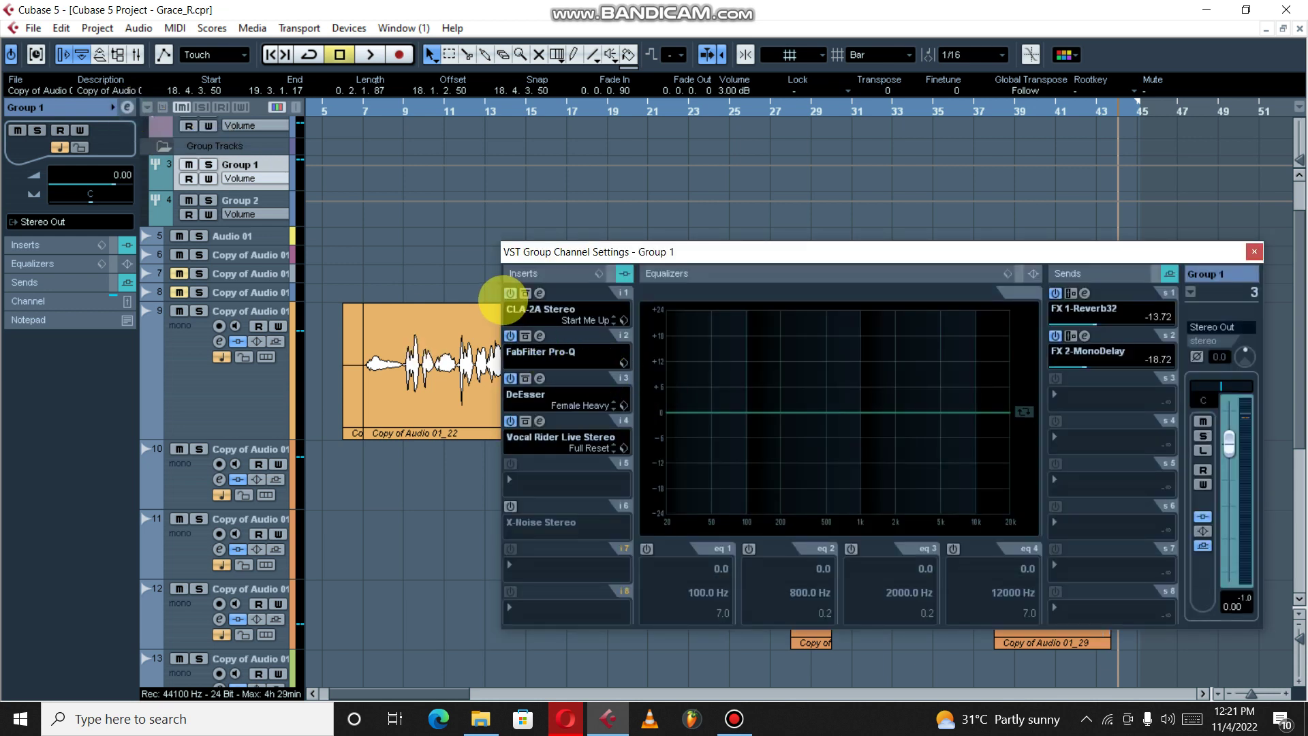
click(511, 293)
click(510, 336)
click(510, 378)
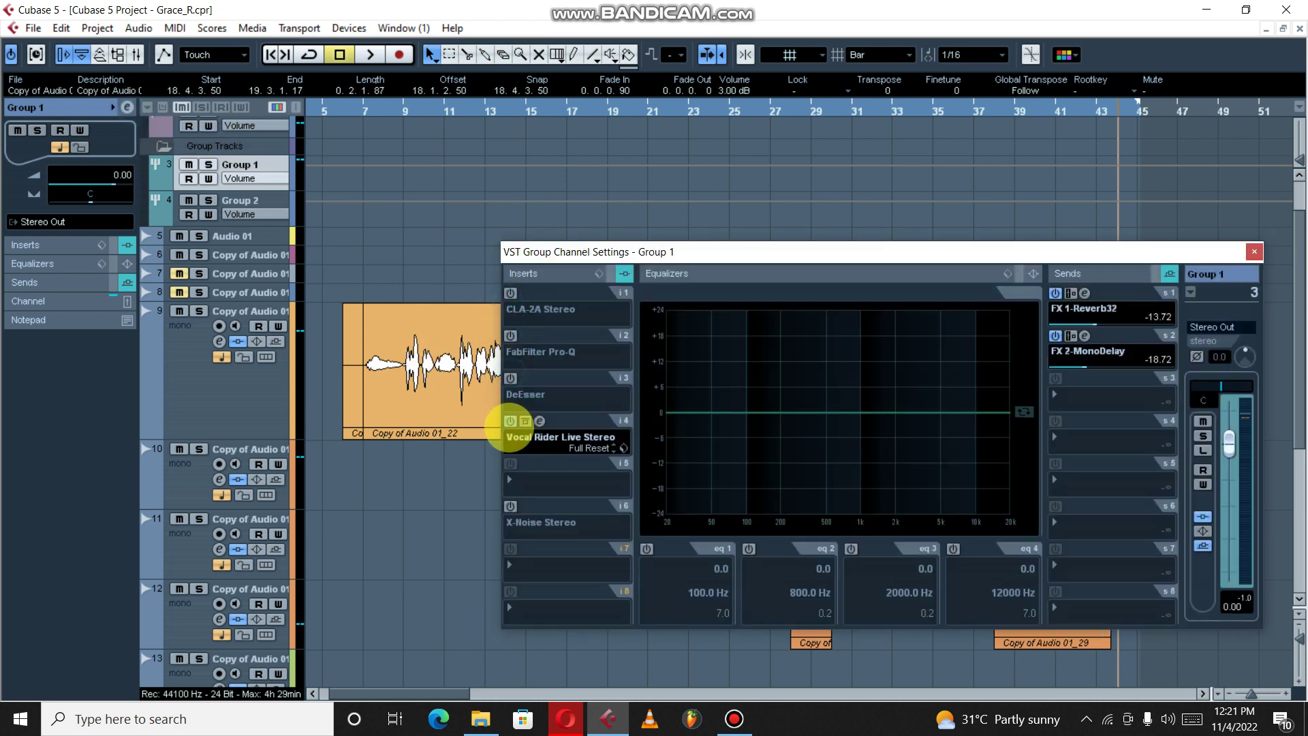
click(510, 422)
click(1056, 293)
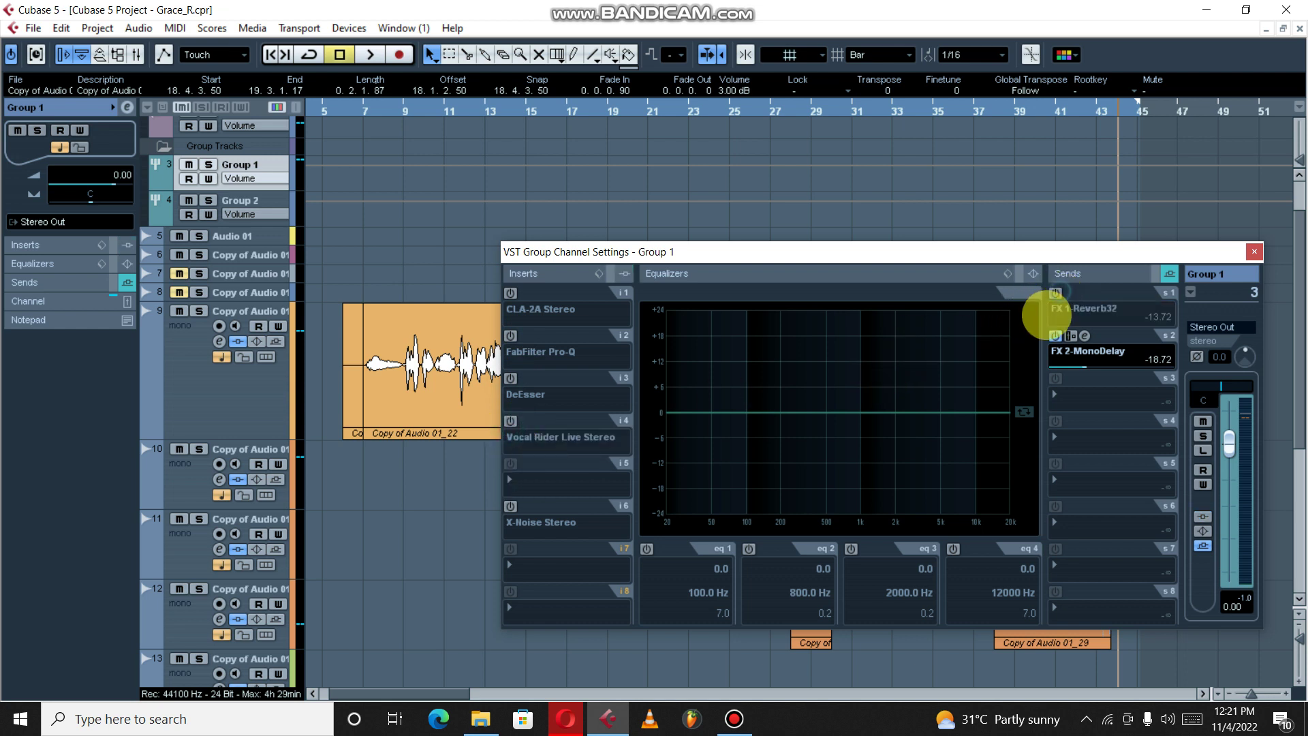
click(1056, 336)
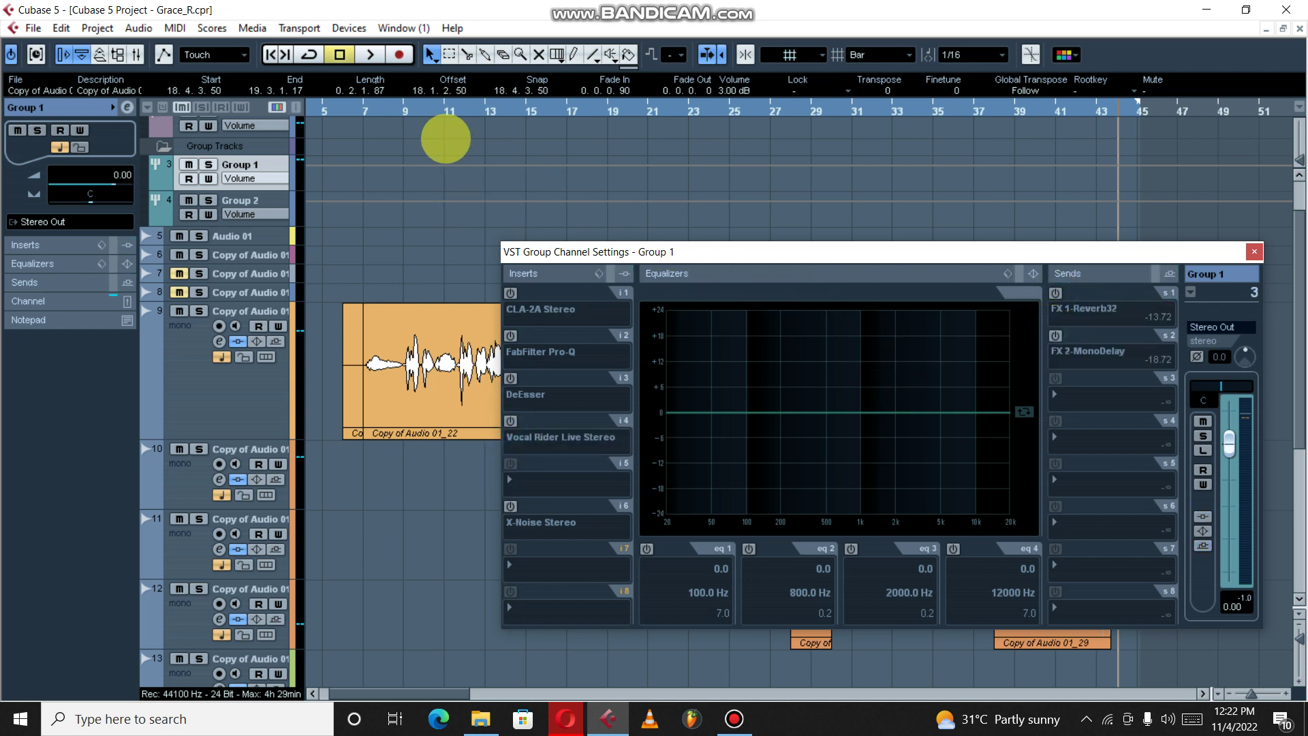
Play the song from about bar 7 to hear the vocal without Group 1's effects.
click(370, 113)
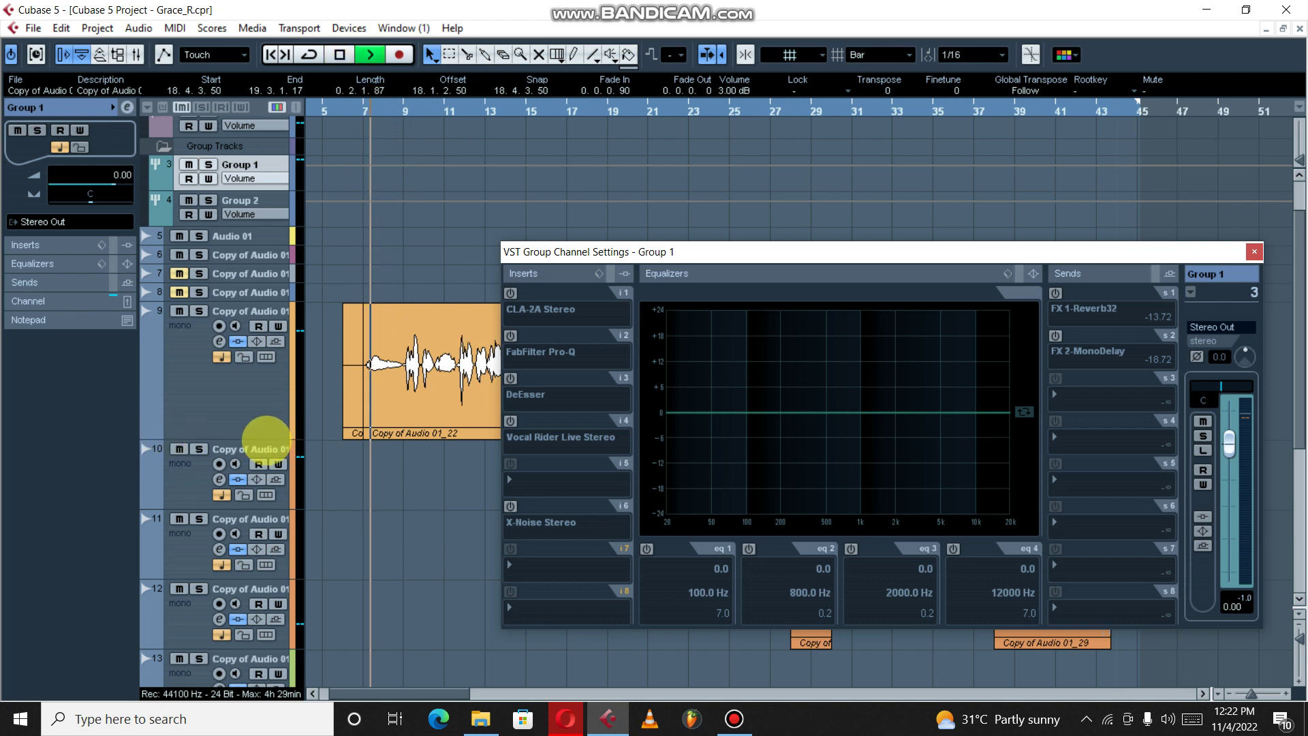
key(space)
scroll(344, 541, down, 5)
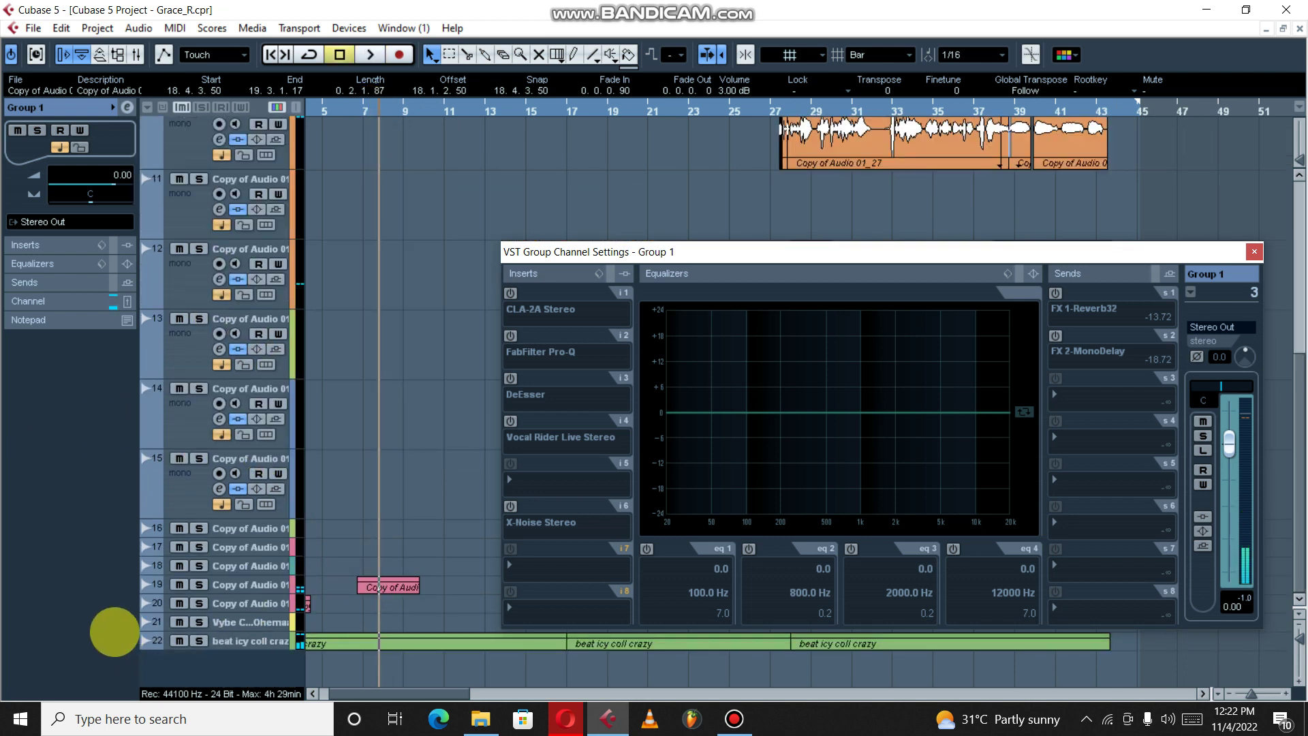
scroll(429, 345, up, 5)
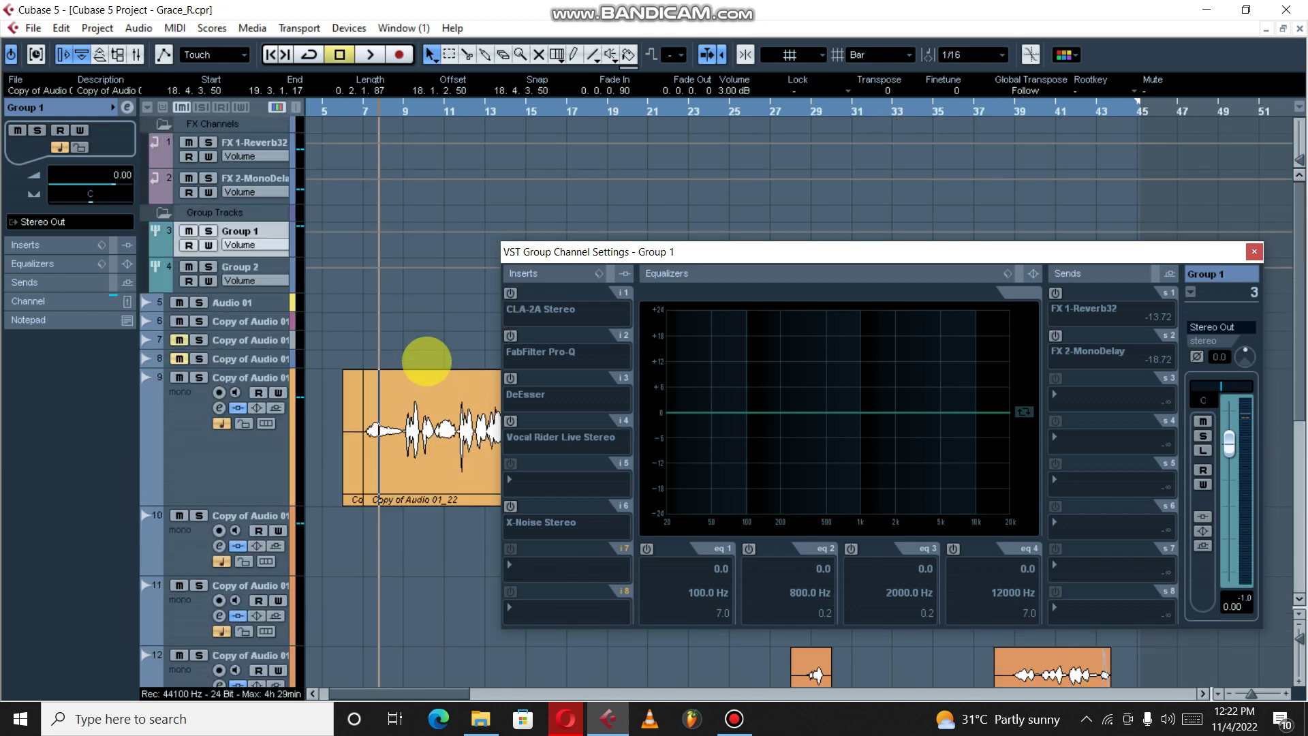
key(g)
key(space)
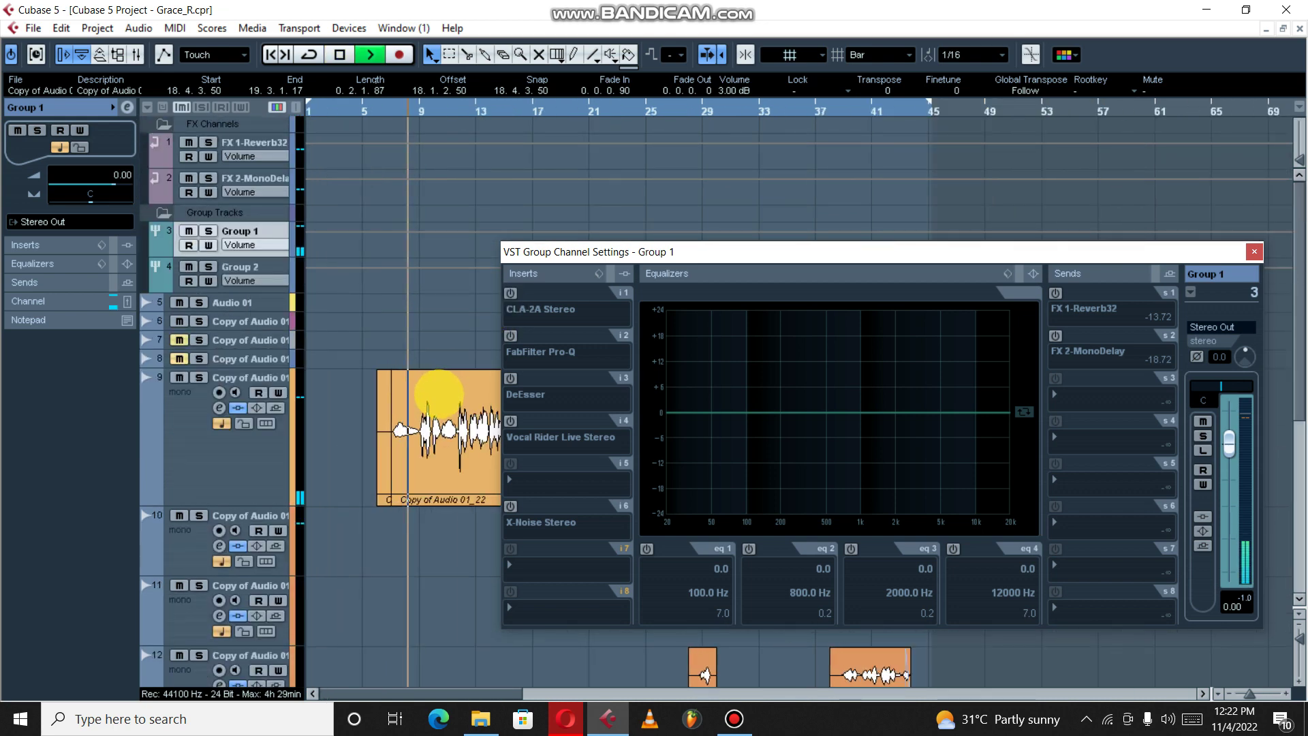
Move the Group 1 channel settings window aside to expose more of the track 9 vocal clips during playback.
scroll(438, 394, down, 5)
key(g)
key(g)
key(g)
scroll(438, 394, up, 4)
key(g)
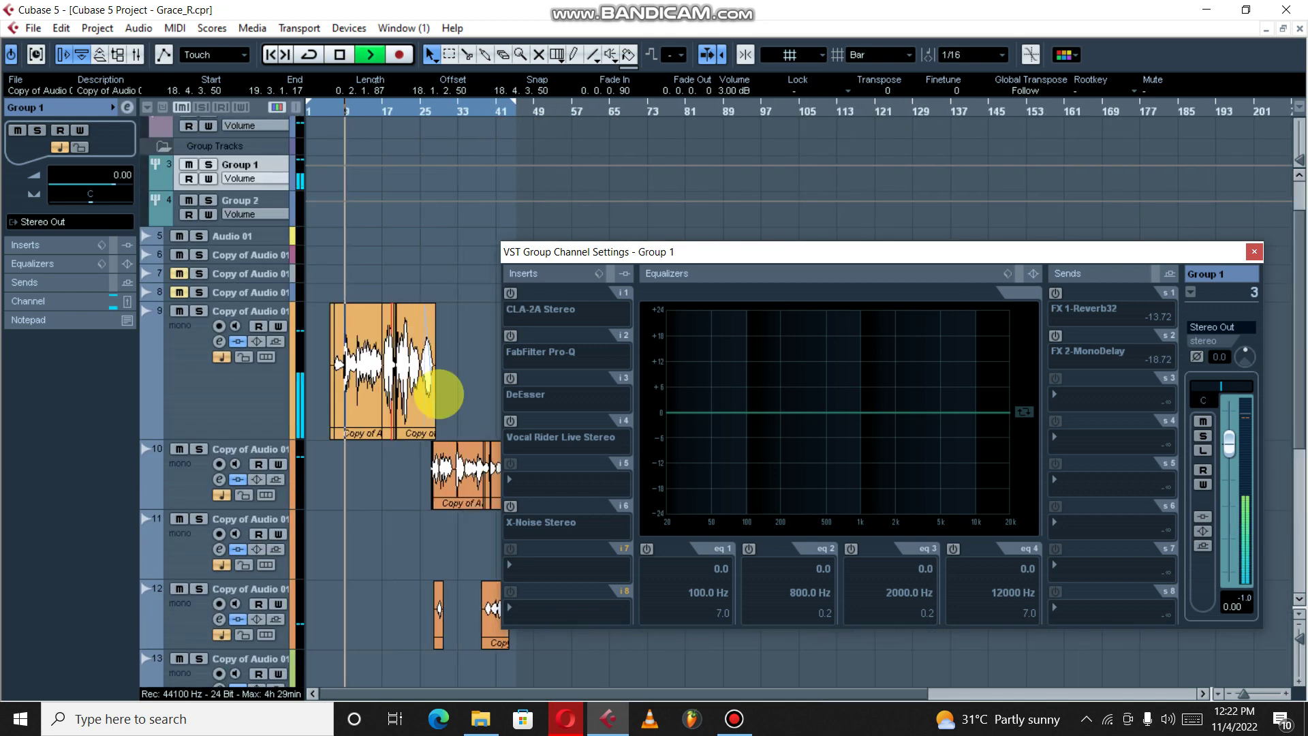
key(h)
key(h)
key(h)
key(h)
key(h)
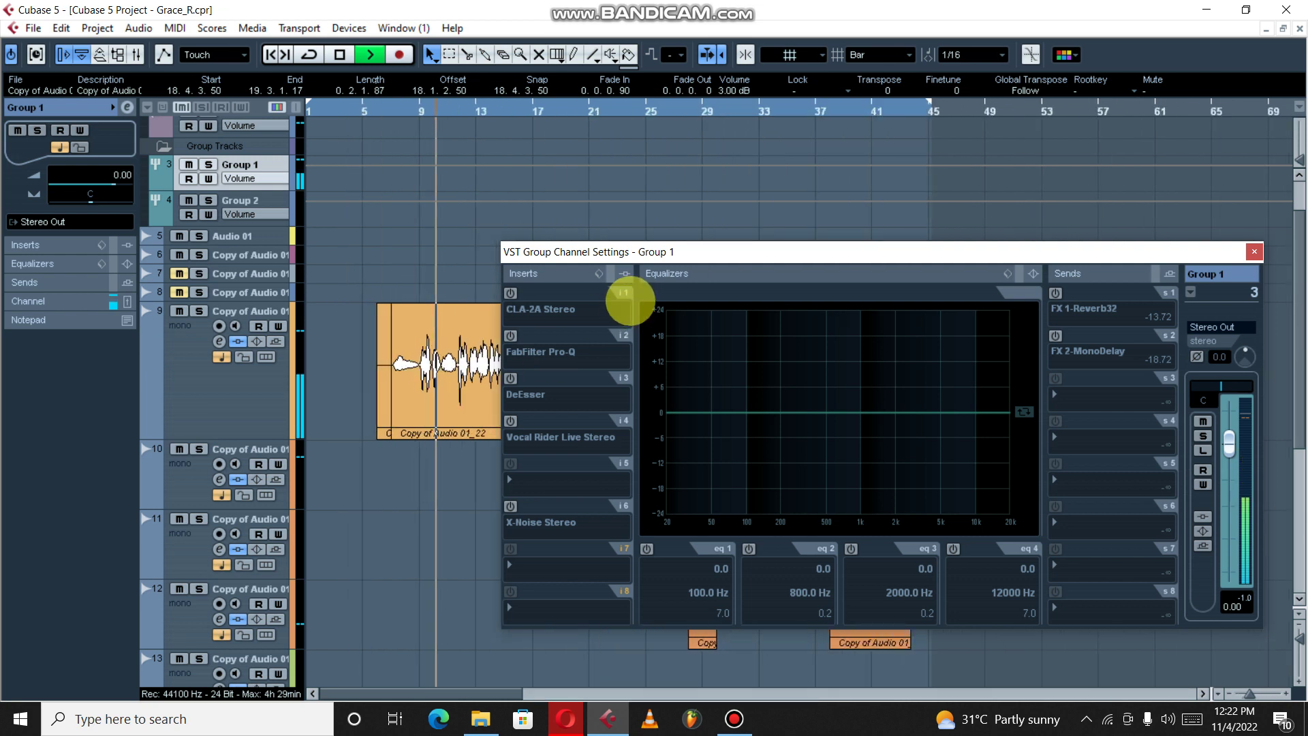
drag(642, 252, 747, 249)
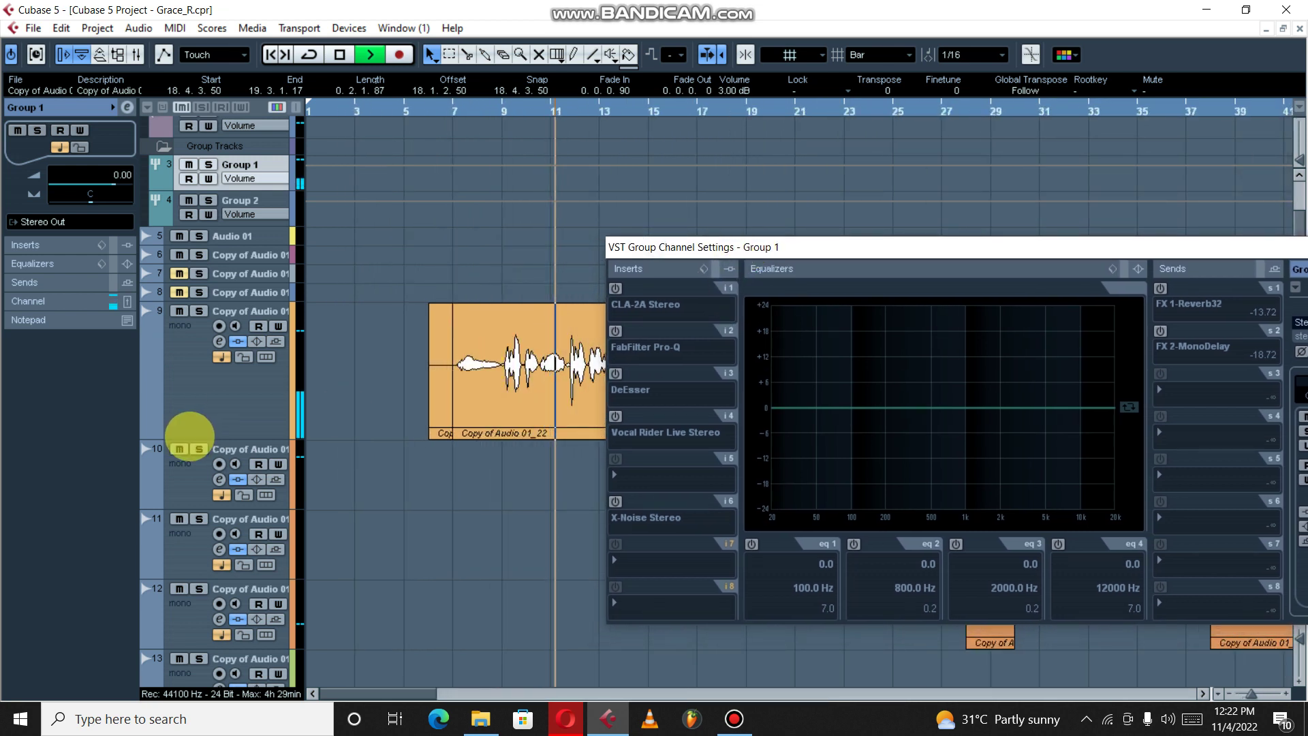
Turn off the Auto-Tune Evo, both FabFilter Pro-Q and the Chorus inserts on the track 9 vocal channel.
click(190, 436)
click(616, 288)
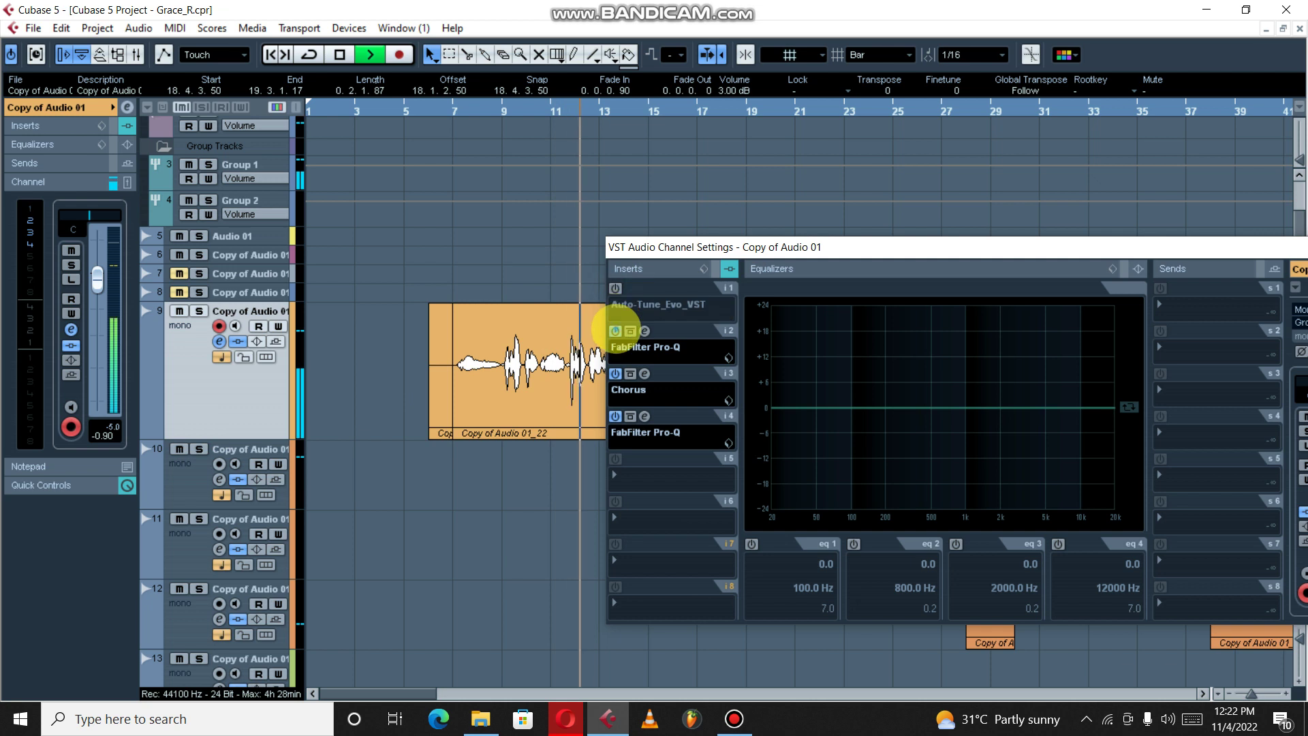
click(615, 331)
click(615, 374)
click(615, 416)
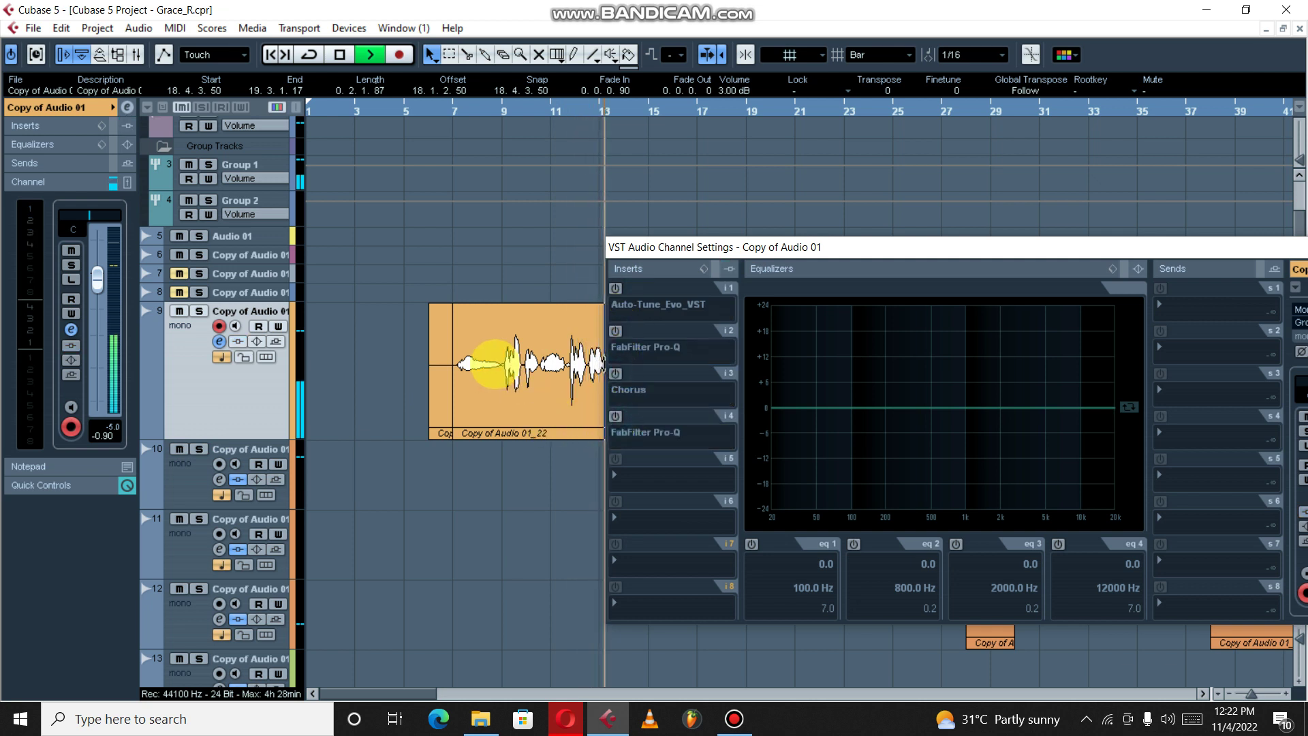
Listen to the track 9 vocal without its inserts and stop playback.
key(g)
key(g)
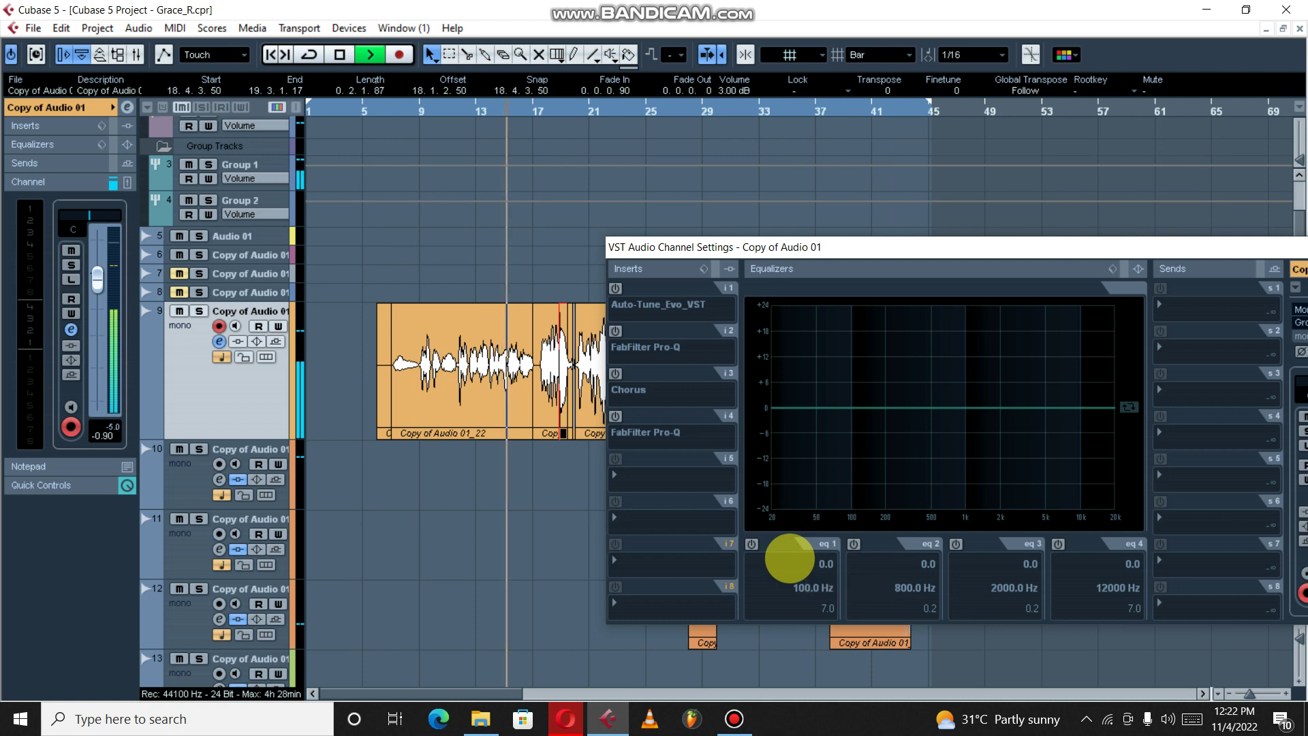
key(g)
key(space)
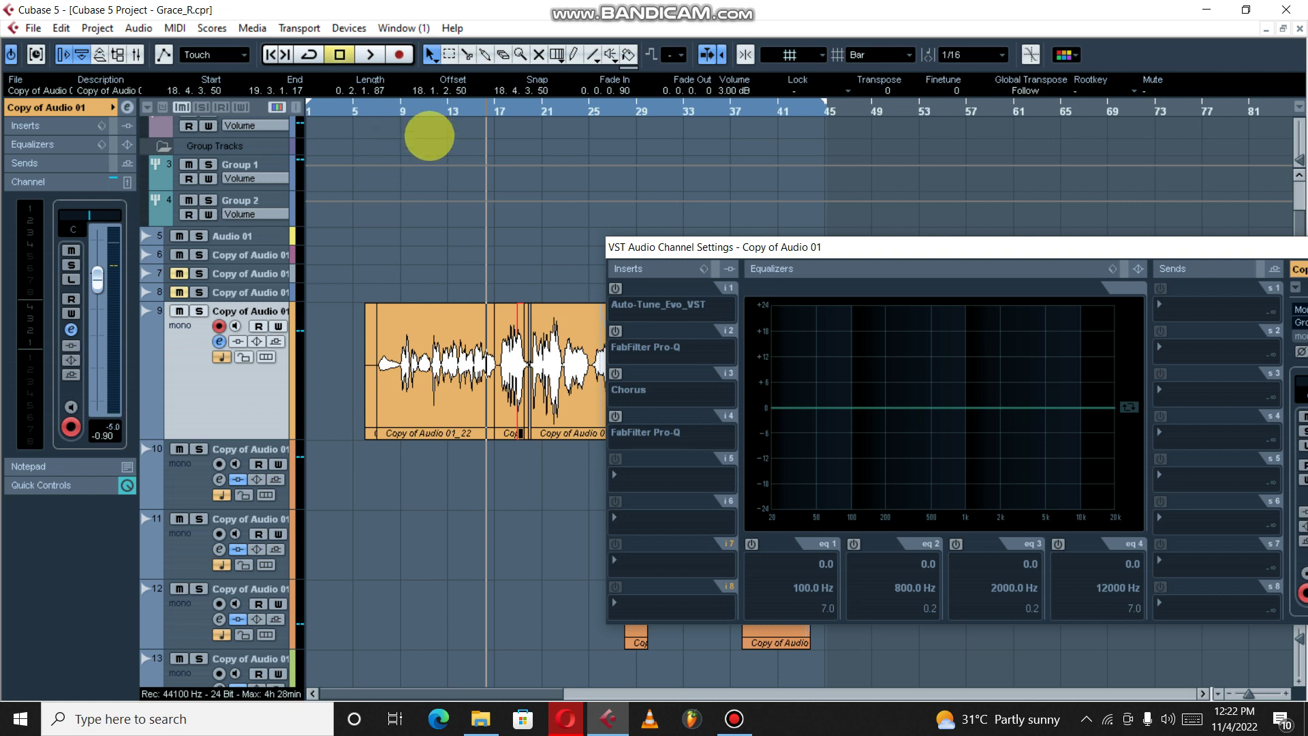
Turn on the Auto-Tune Evo insert of track 9, open its editor and play the vocal from about bar 10.
key(g)
click(395, 111)
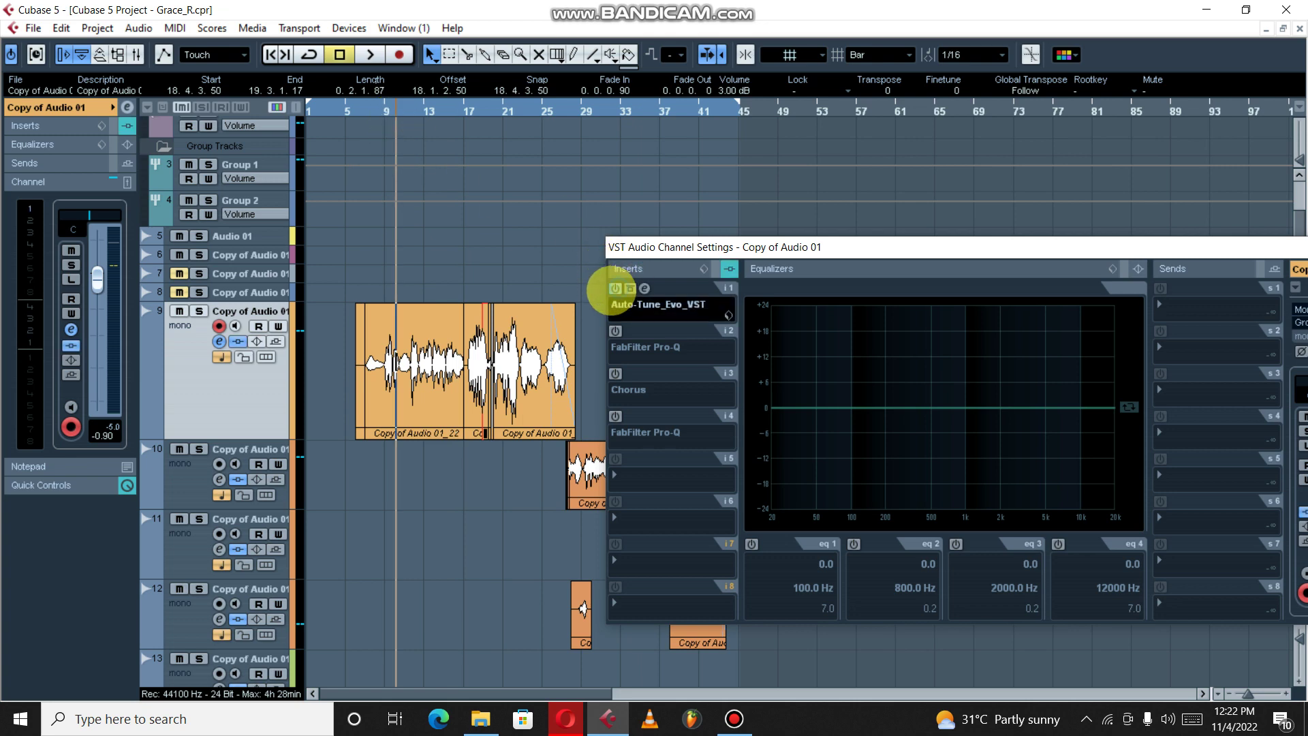
click(644, 288)
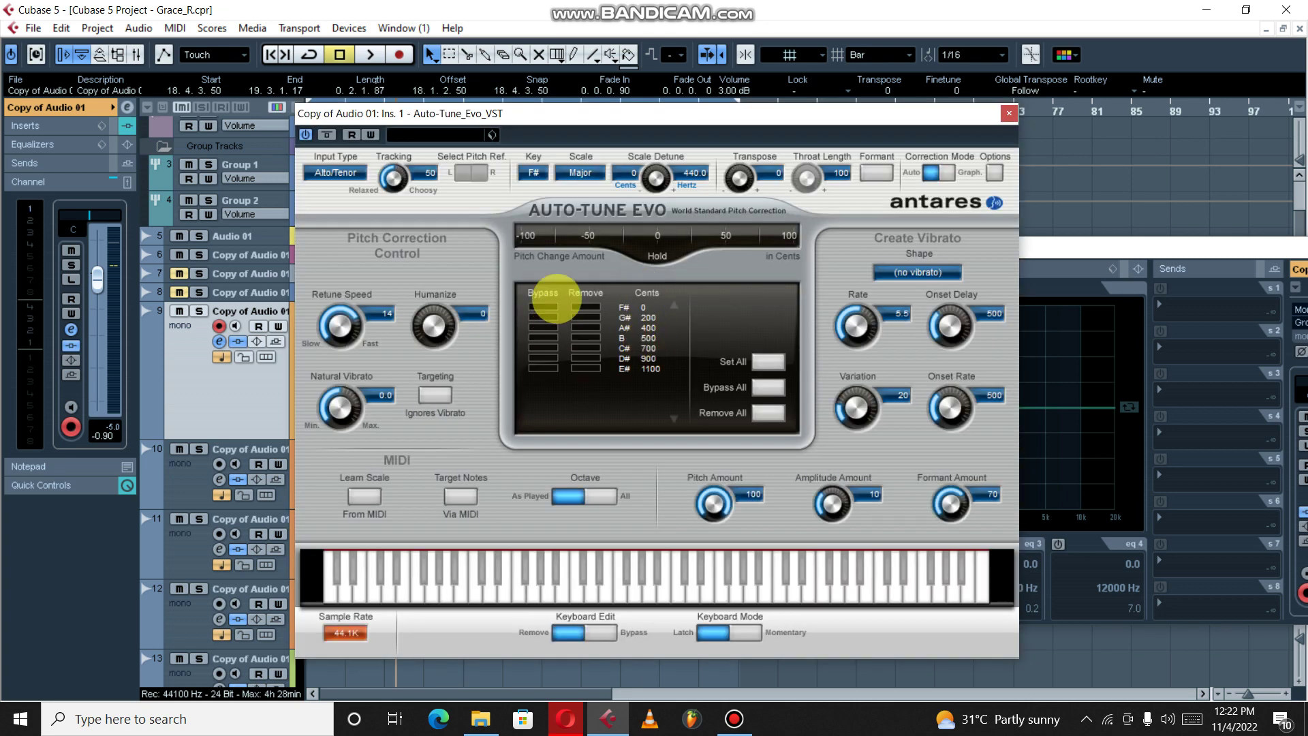
drag(591, 109, 866, 216)
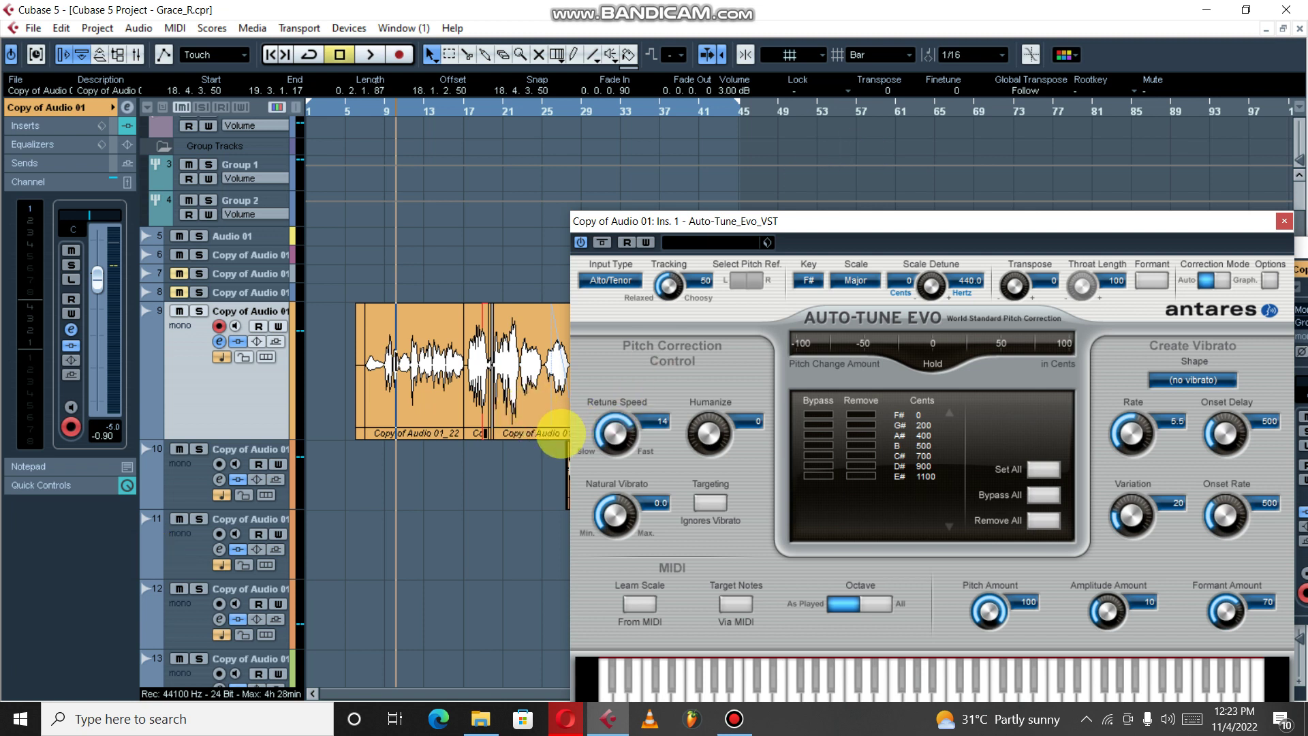
key(space)
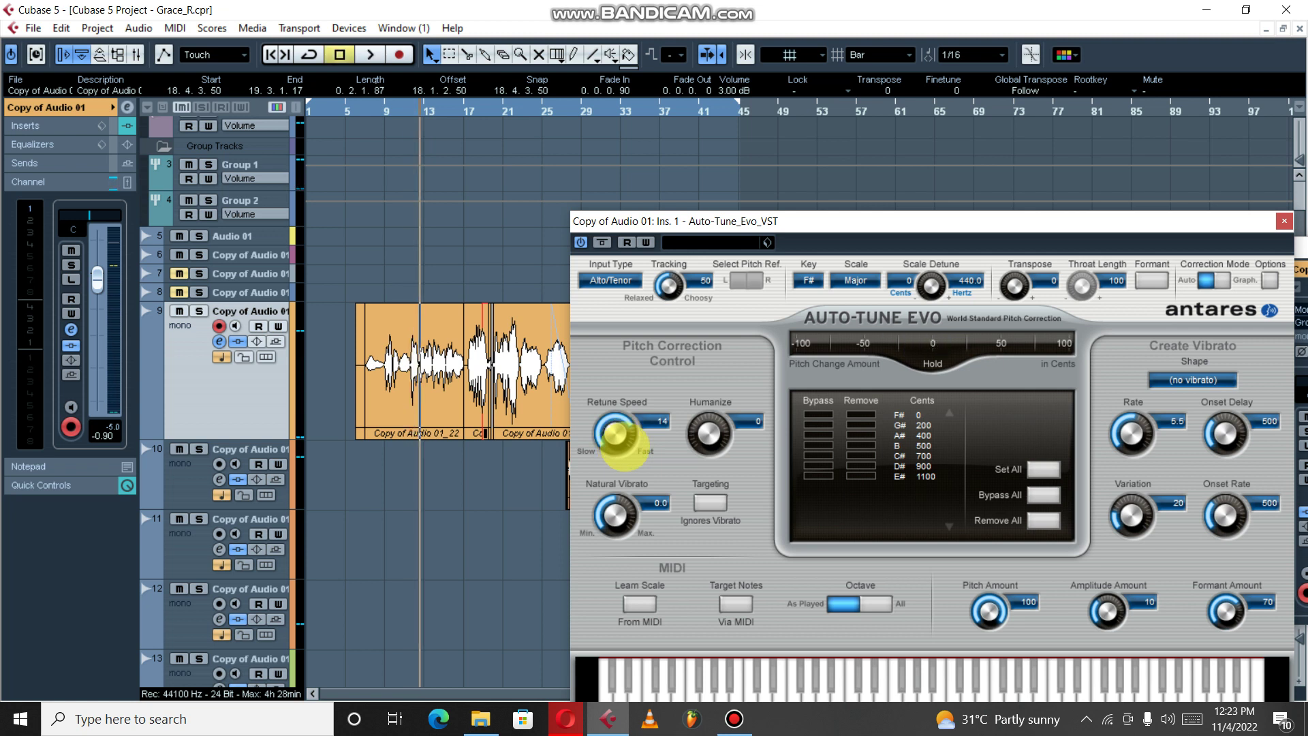
Compare the vocal during playback with Auto-Tune Evo's Retune Speed at 0 and back at 14.
drag(613, 442, 622, 157)
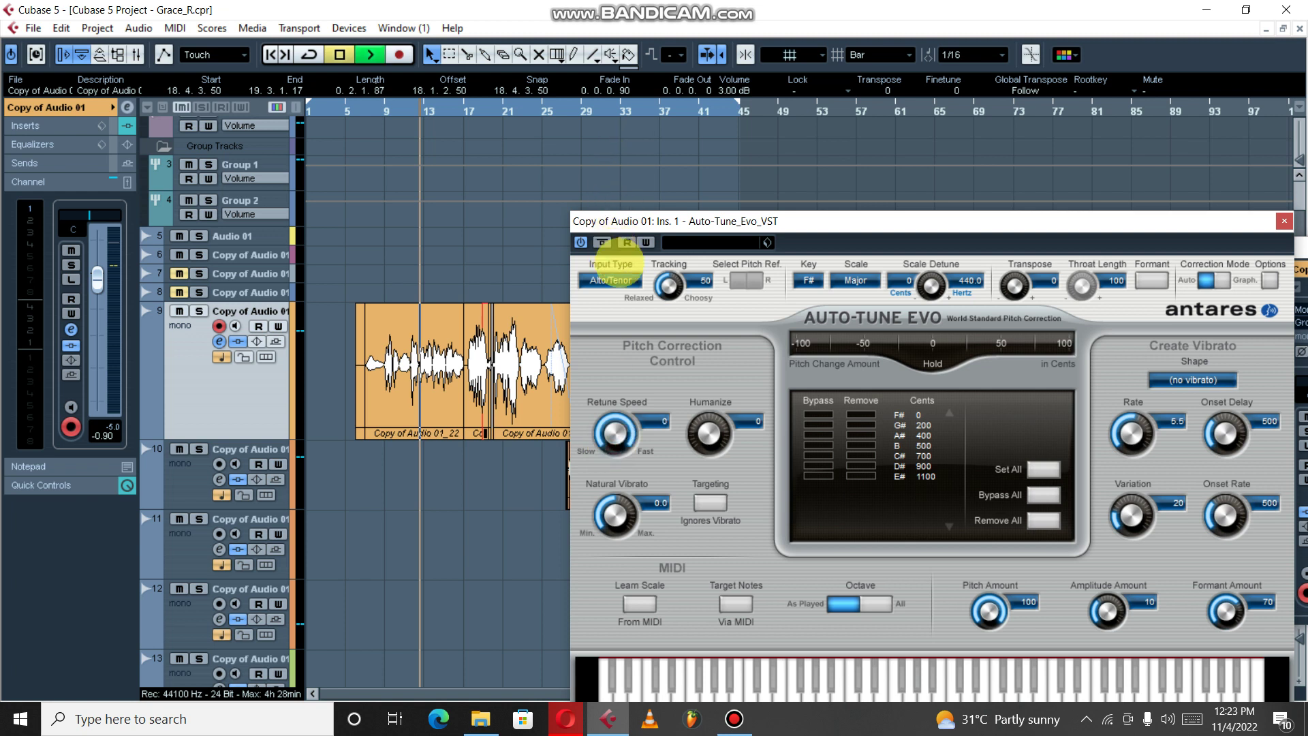
key(space)
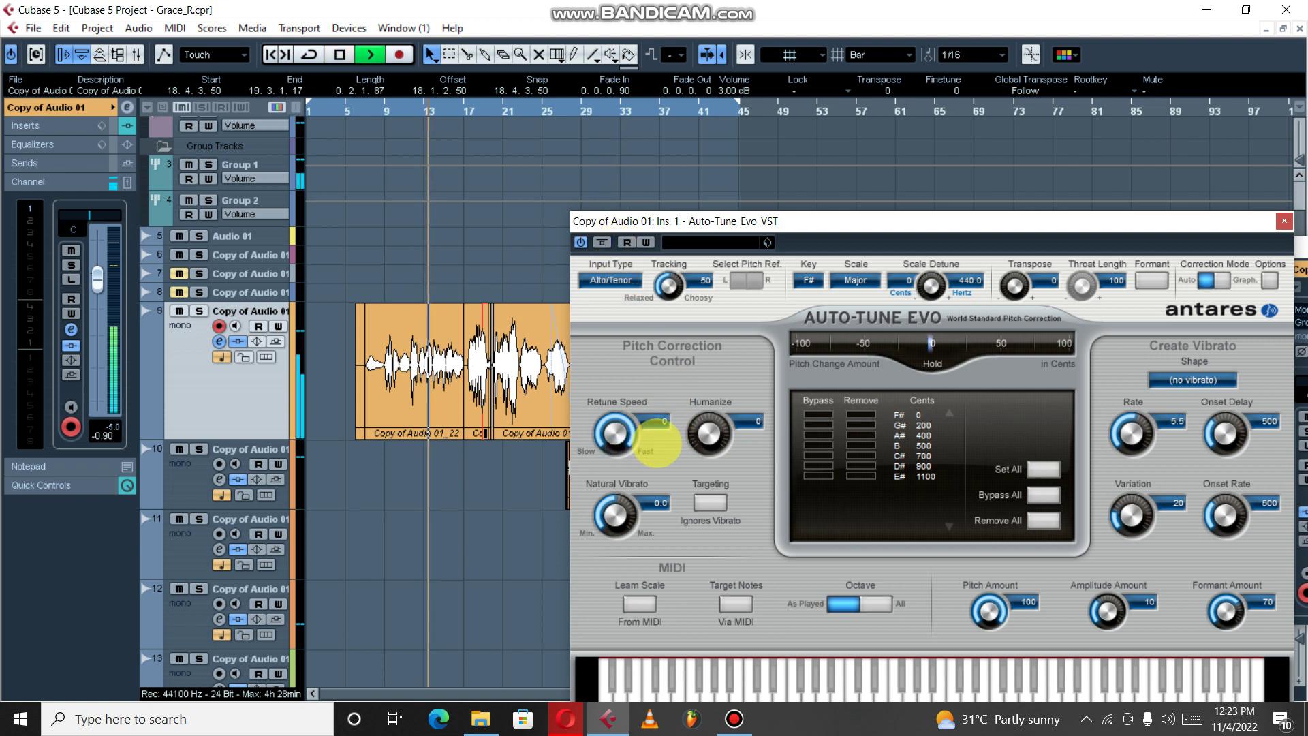
key(space)
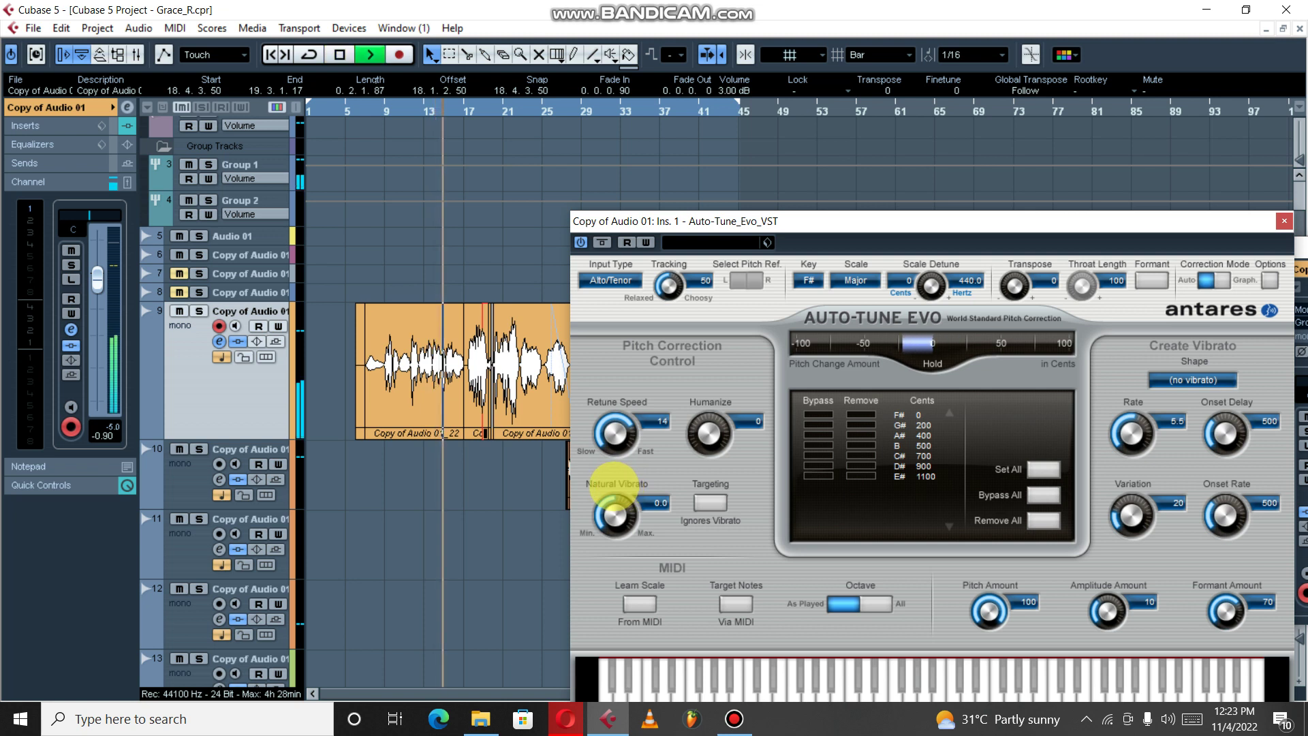
key(space)
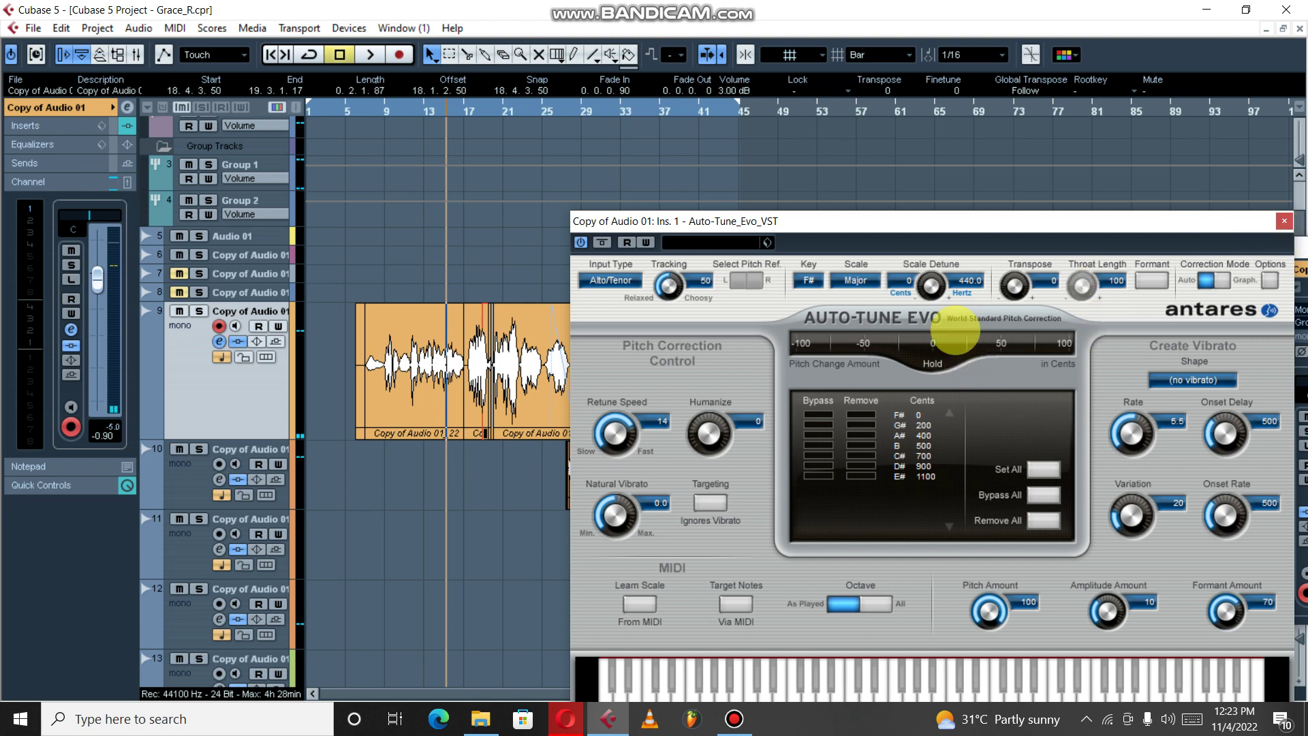
Close the Auto-Tune Evo editor, turn on the FabFilter Pro-Q in insert 2 and open its editor.
drag(1039, 227, 474, 294)
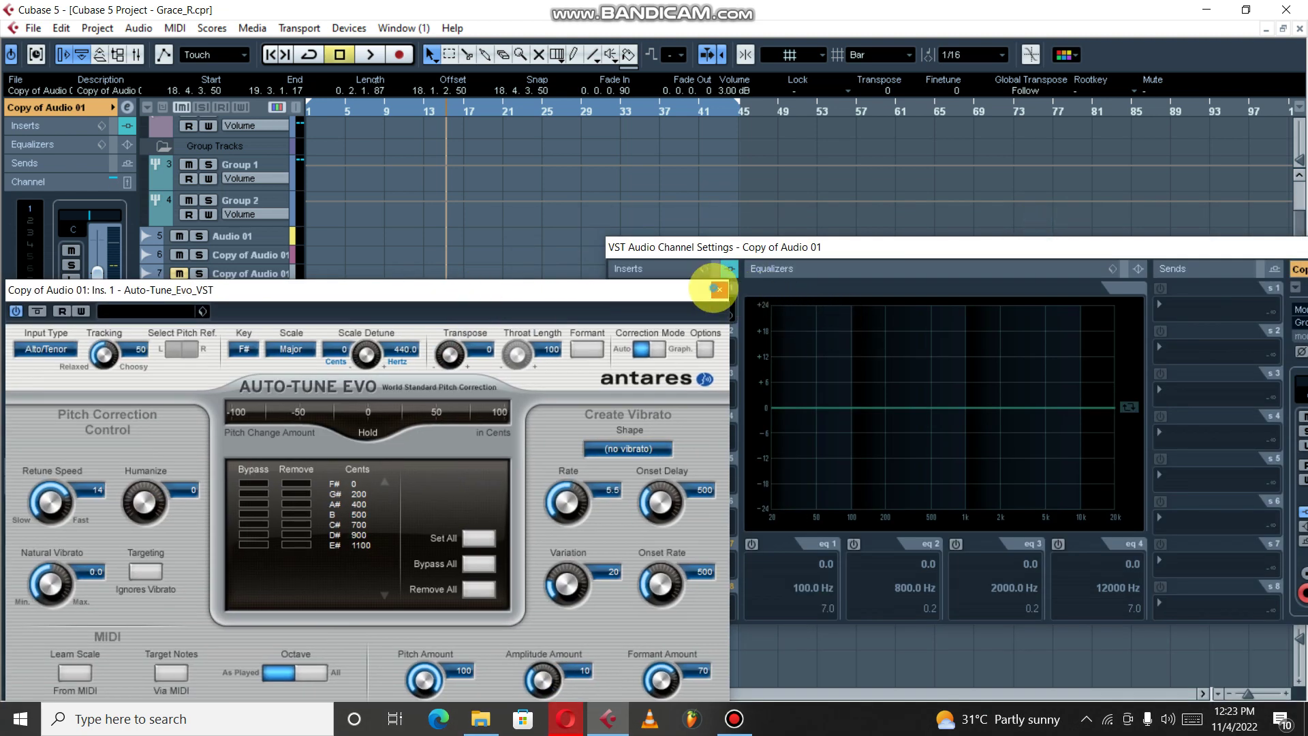
click(716, 288)
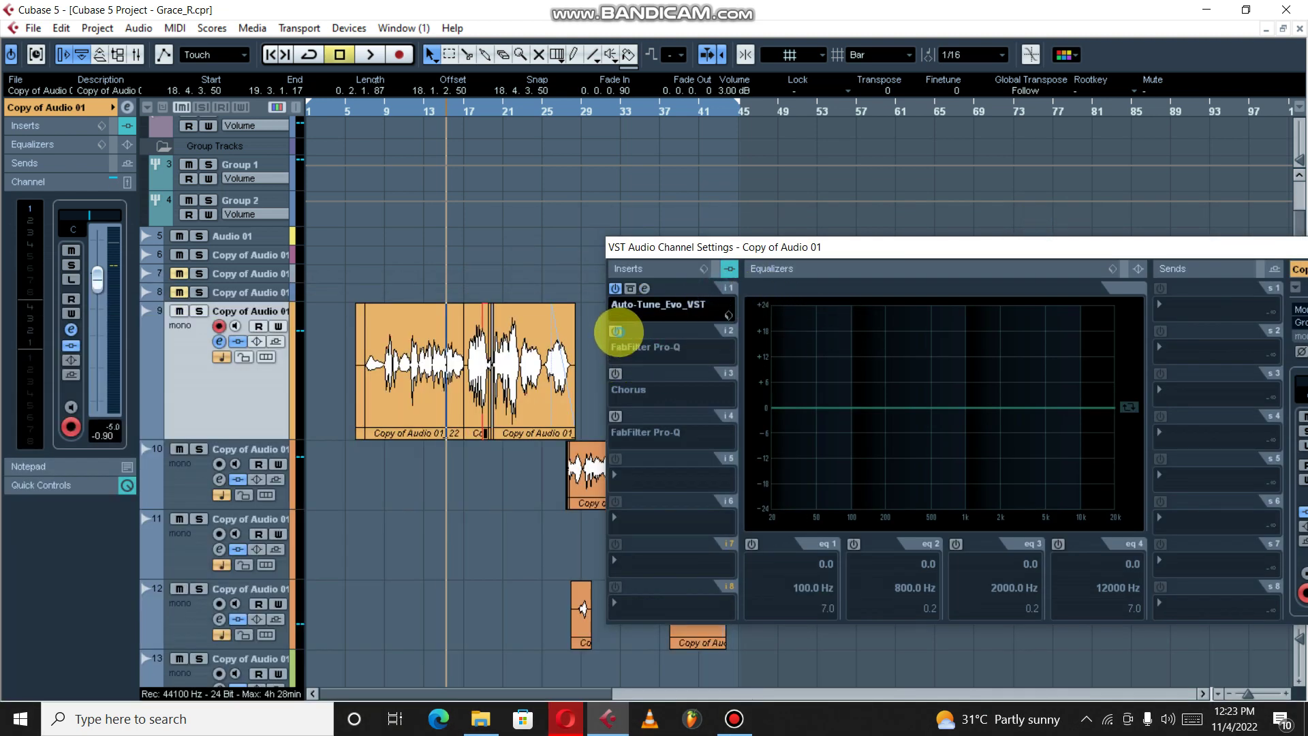
click(643, 332)
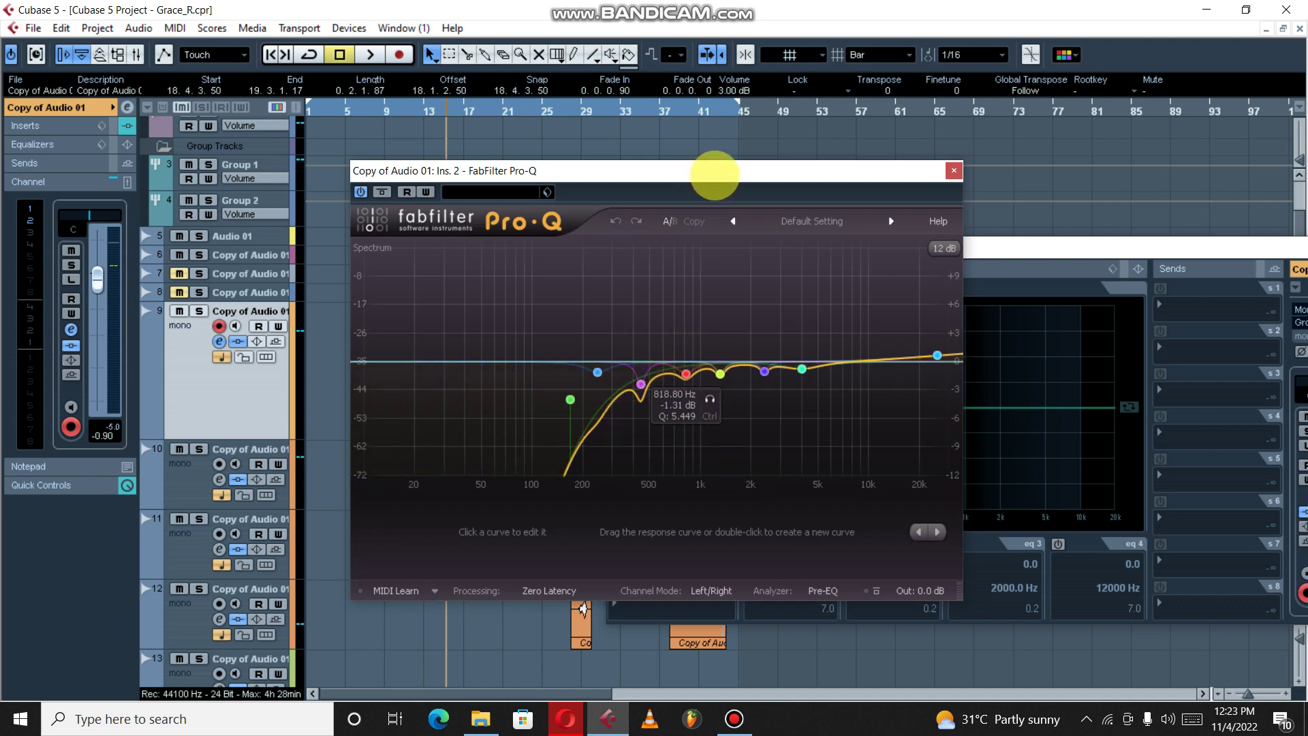
drag(714, 175, 1049, 217)
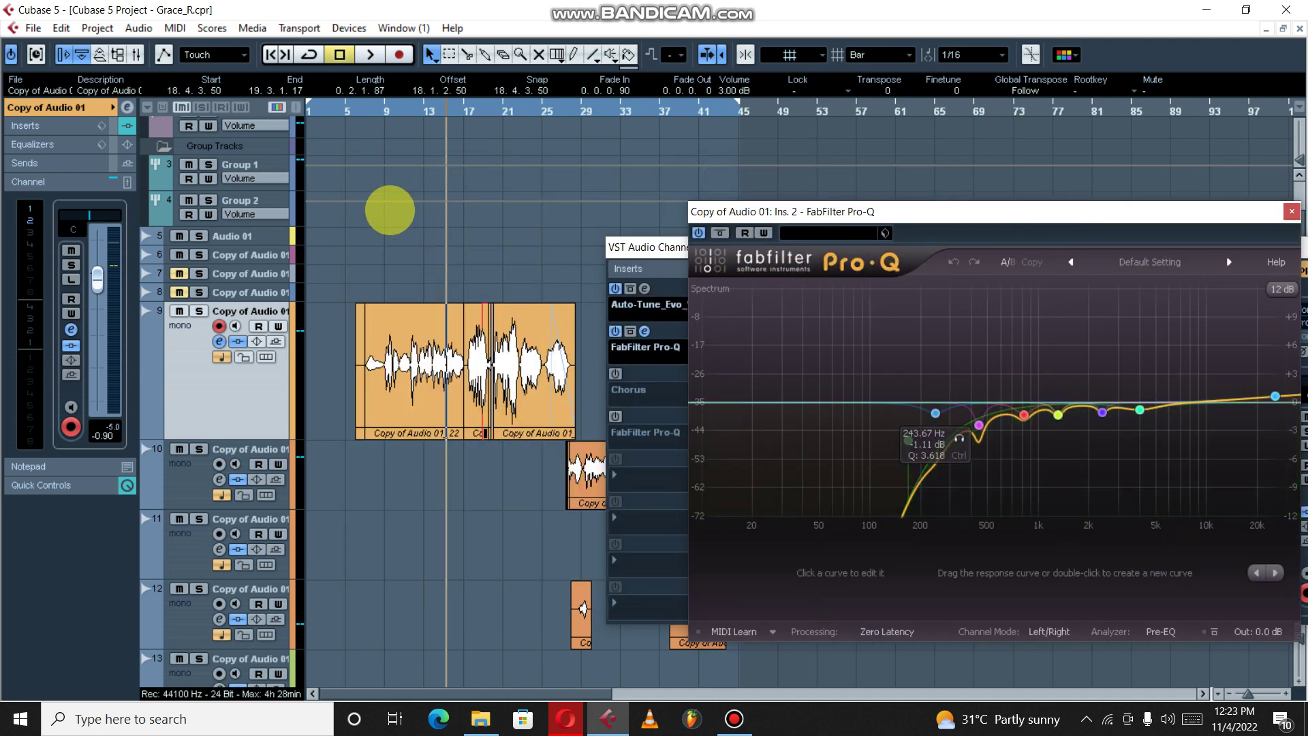
Compare the vocal with the insert 2 FabFilter Pro-Q off and on by replaying from about bar 15.
click(699, 233)
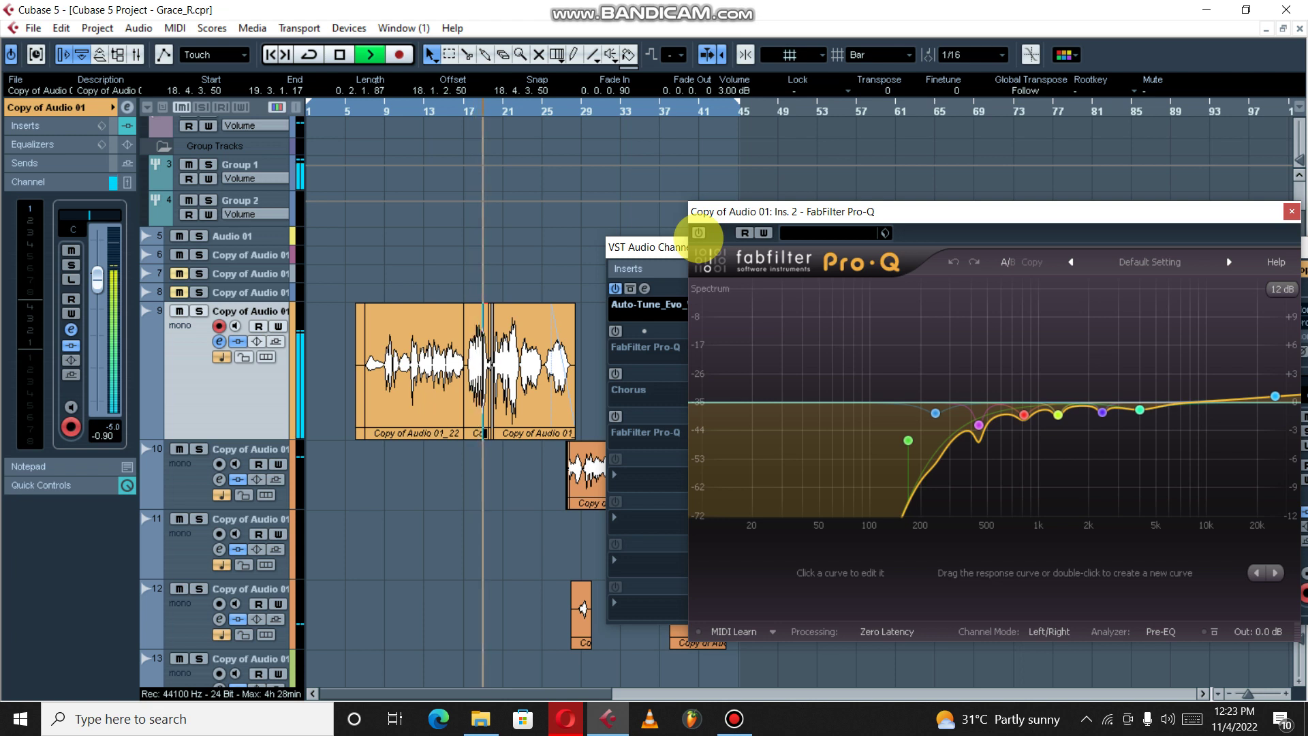
click(447, 108)
key(space)
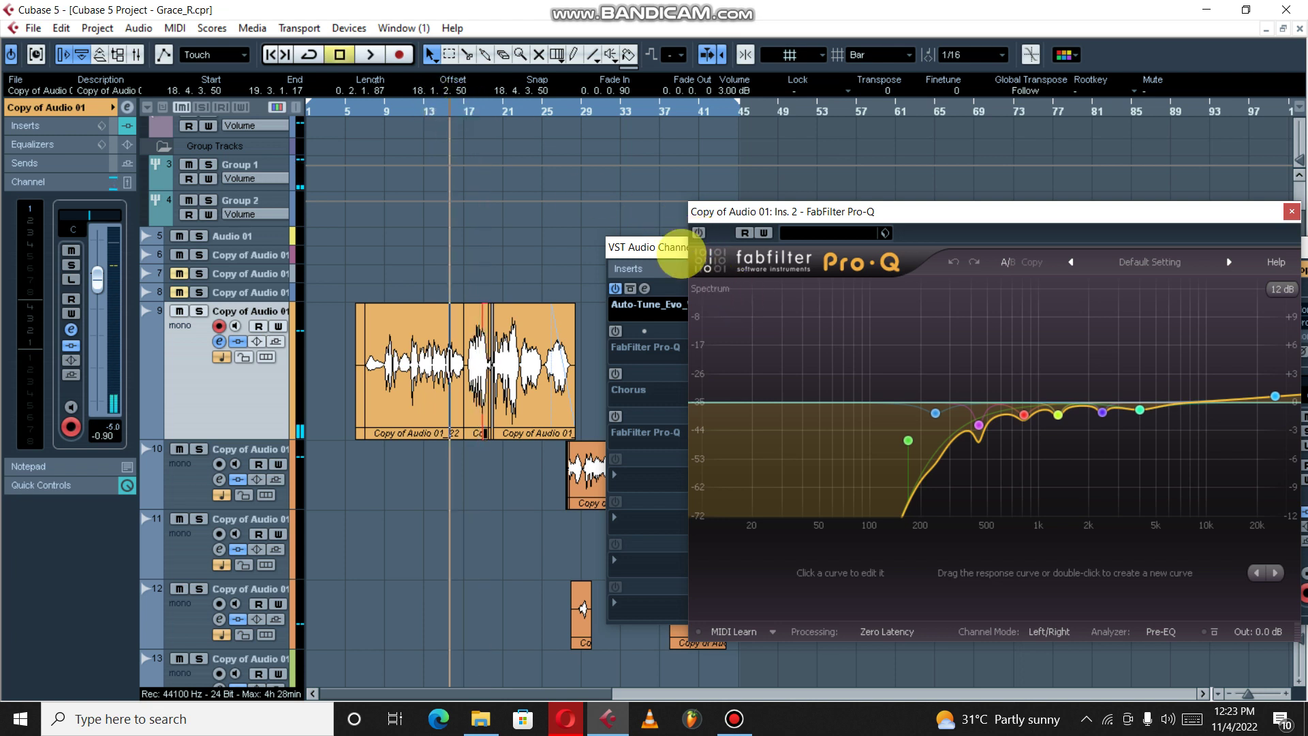
key(space)
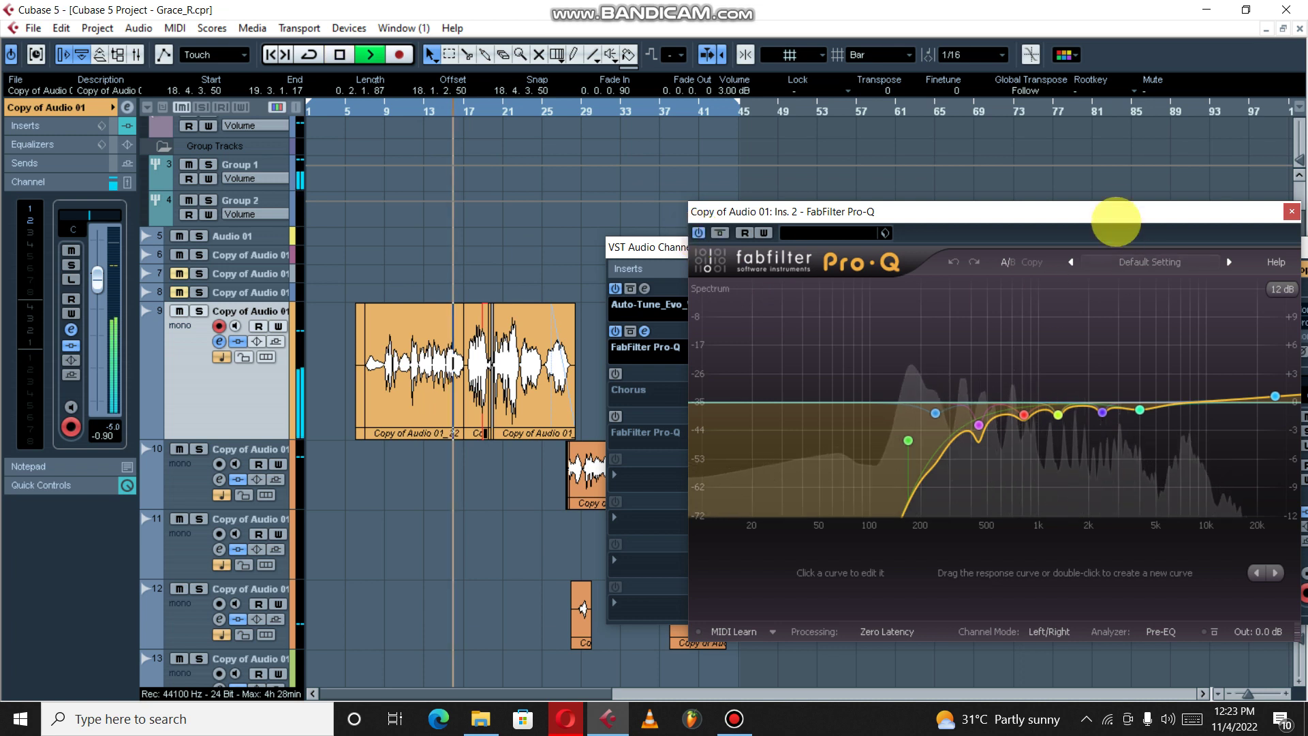
drag(1117, 216, 1099, 221)
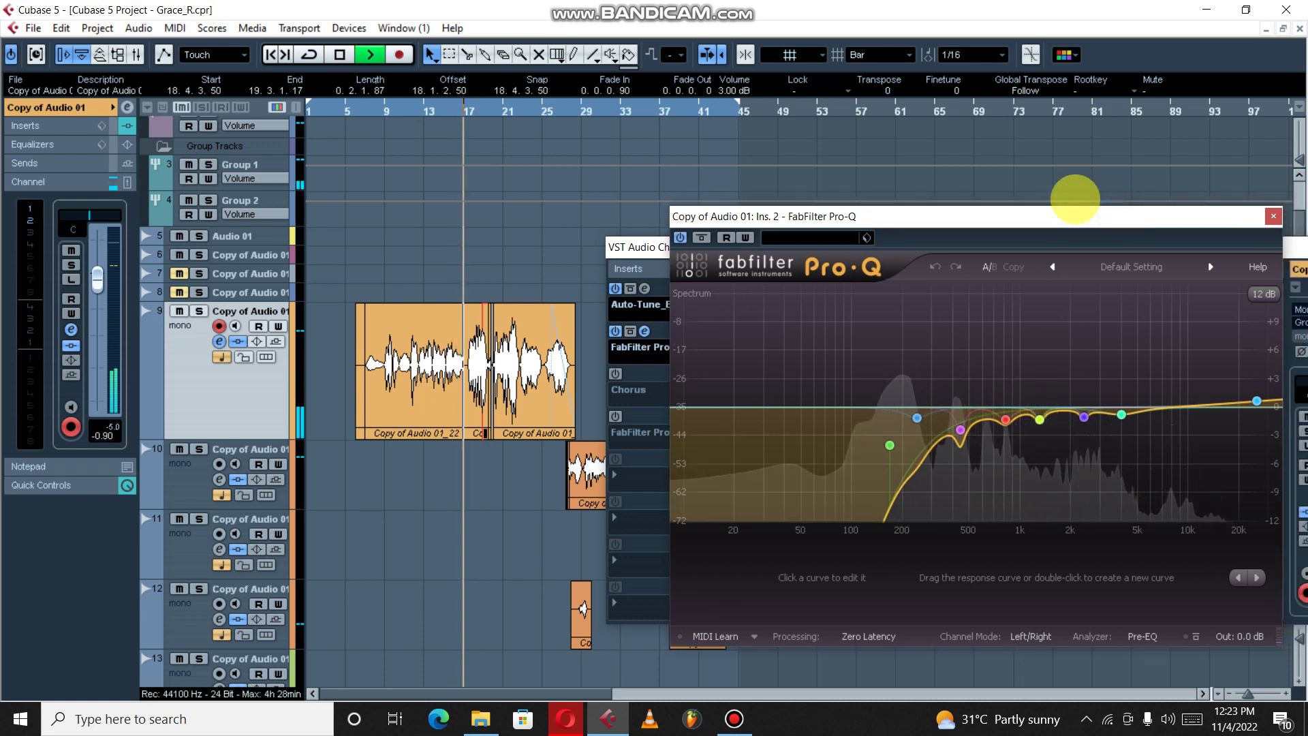
drag(1073, 216, 997, 212)
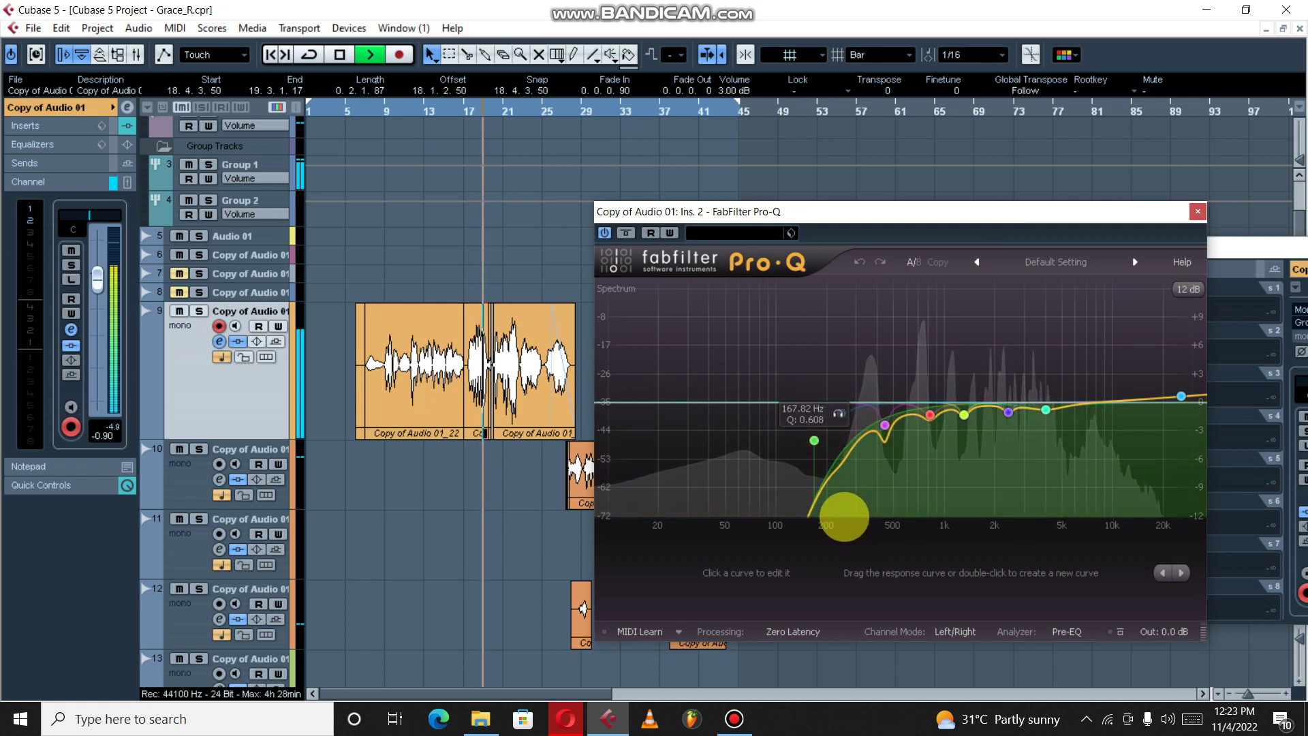
key(space)
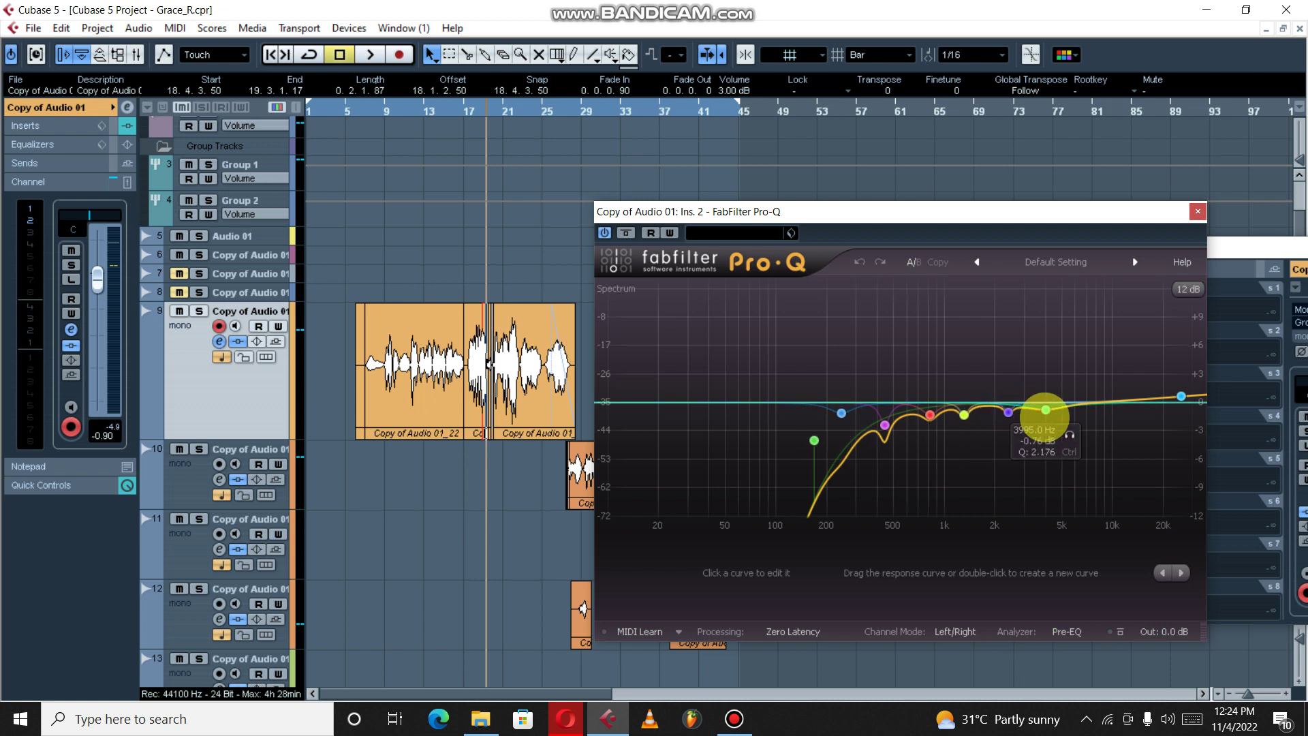
Audition single Pro-Q bands in solo during playback, at about 819, 441, 3995 and 2392 Hz.
key(space)
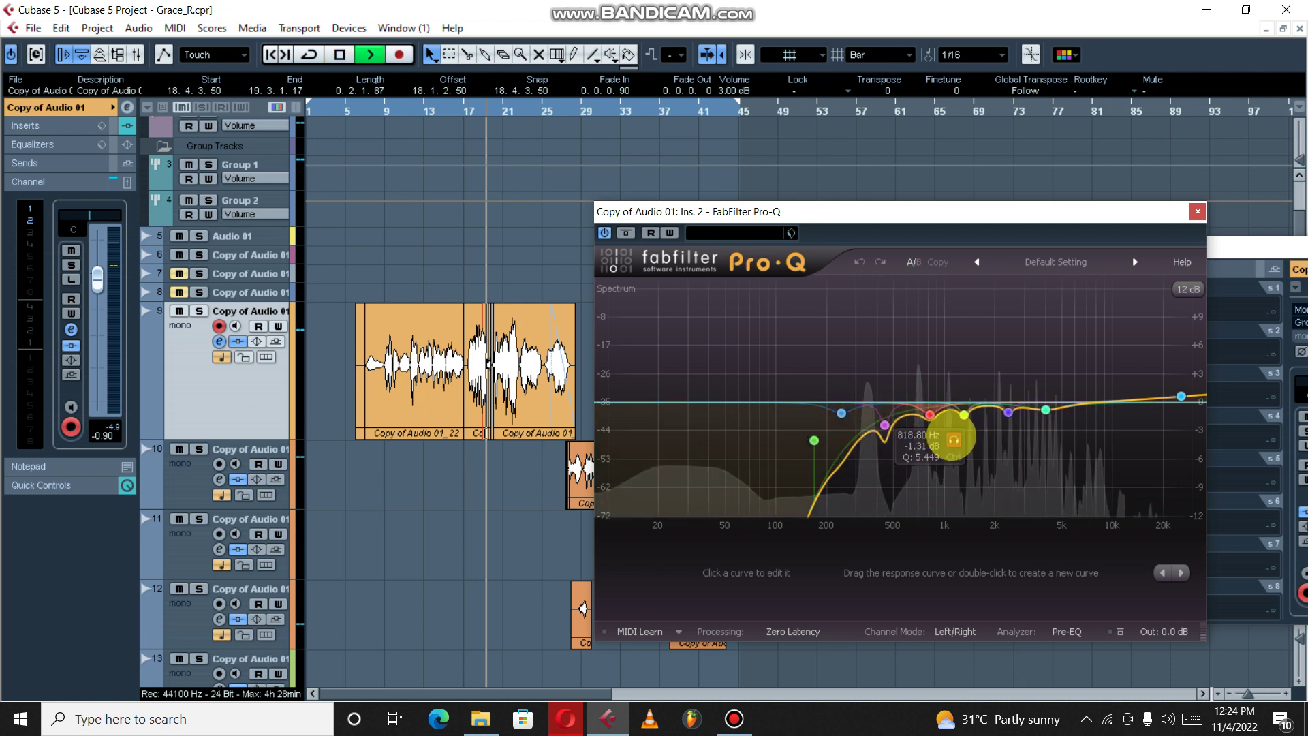
click(953, 439)
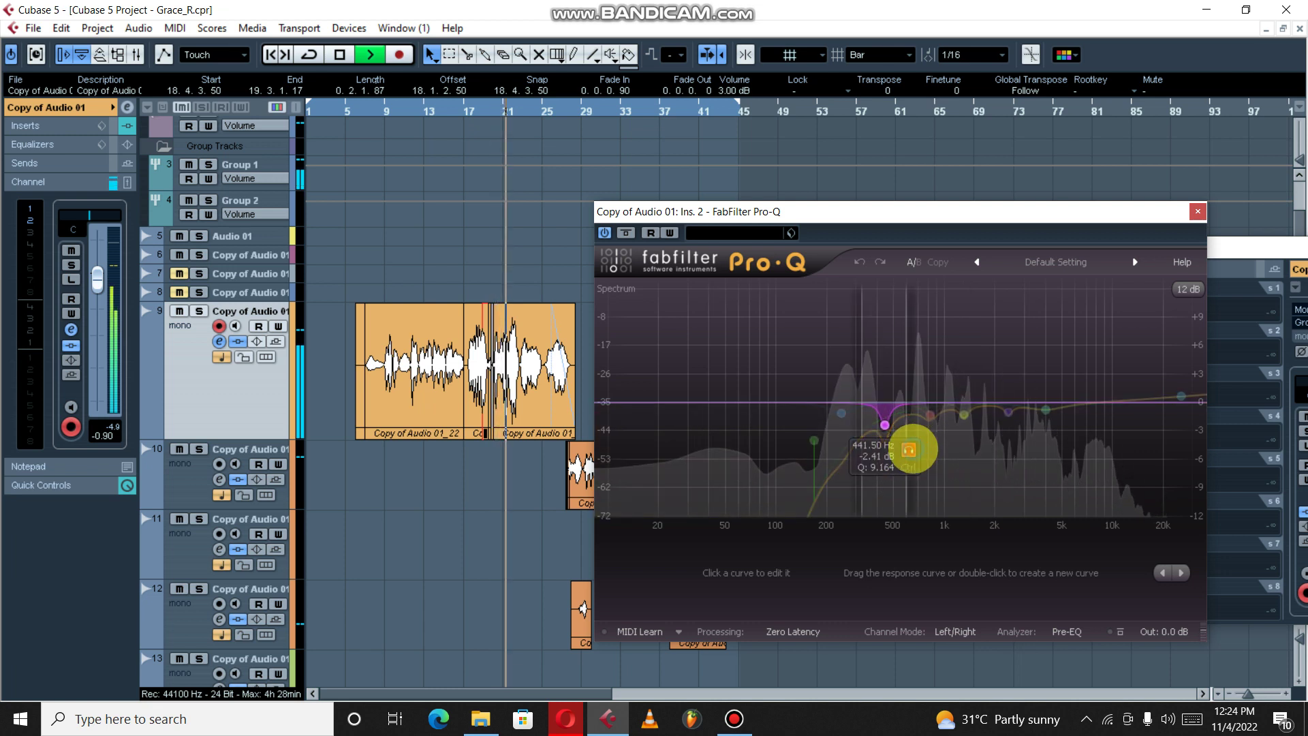
click(1067, 434)
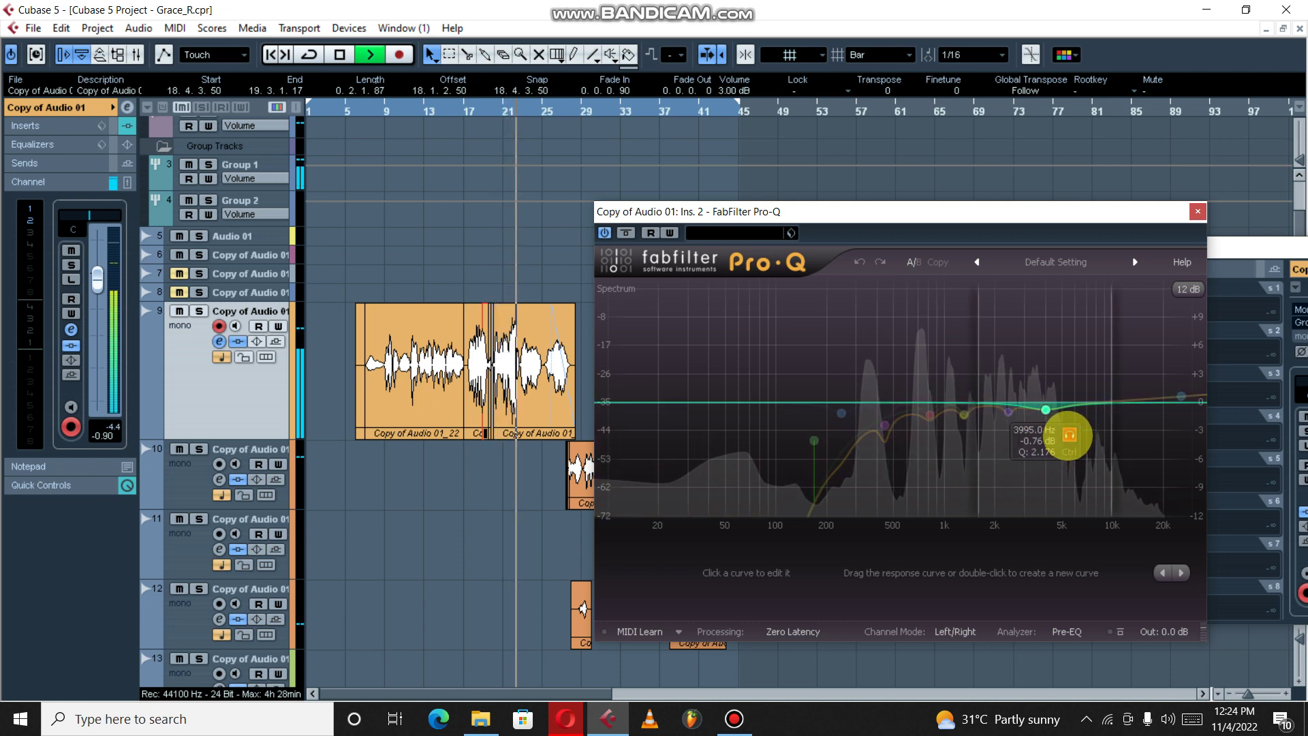
click(1027, 437)
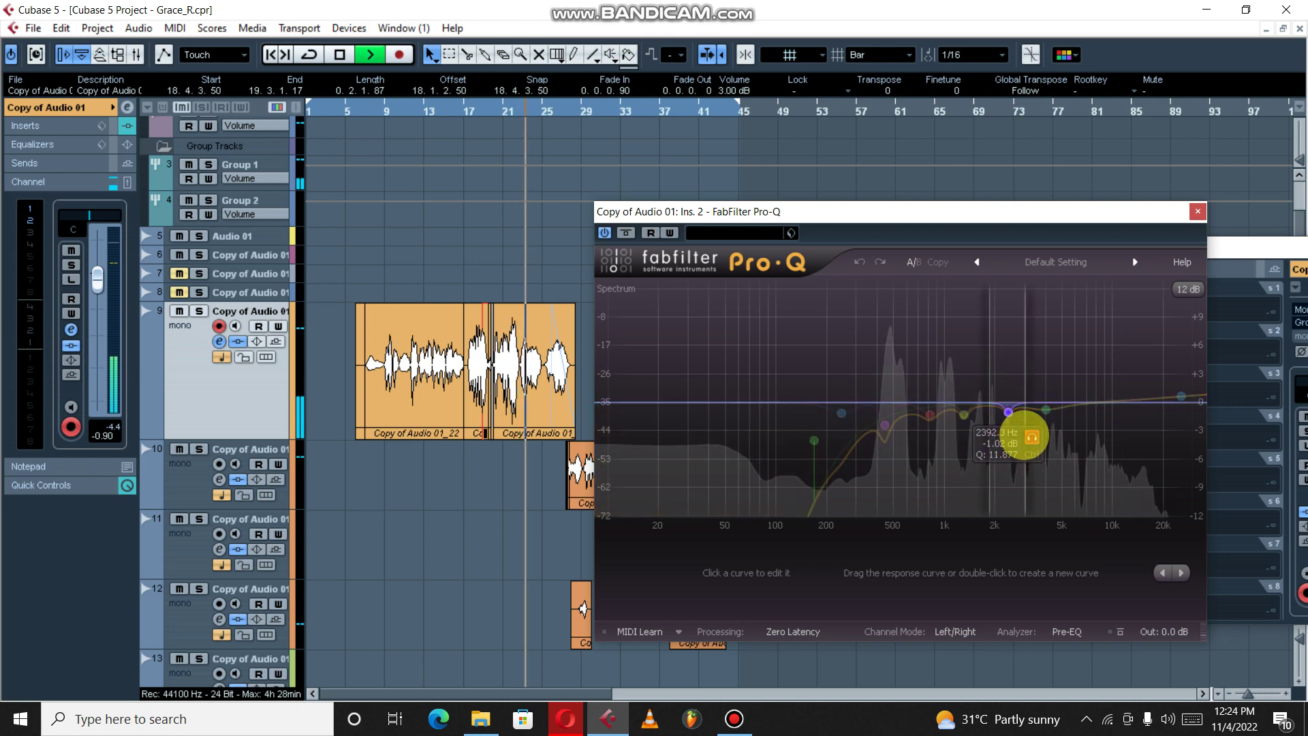
key(space)
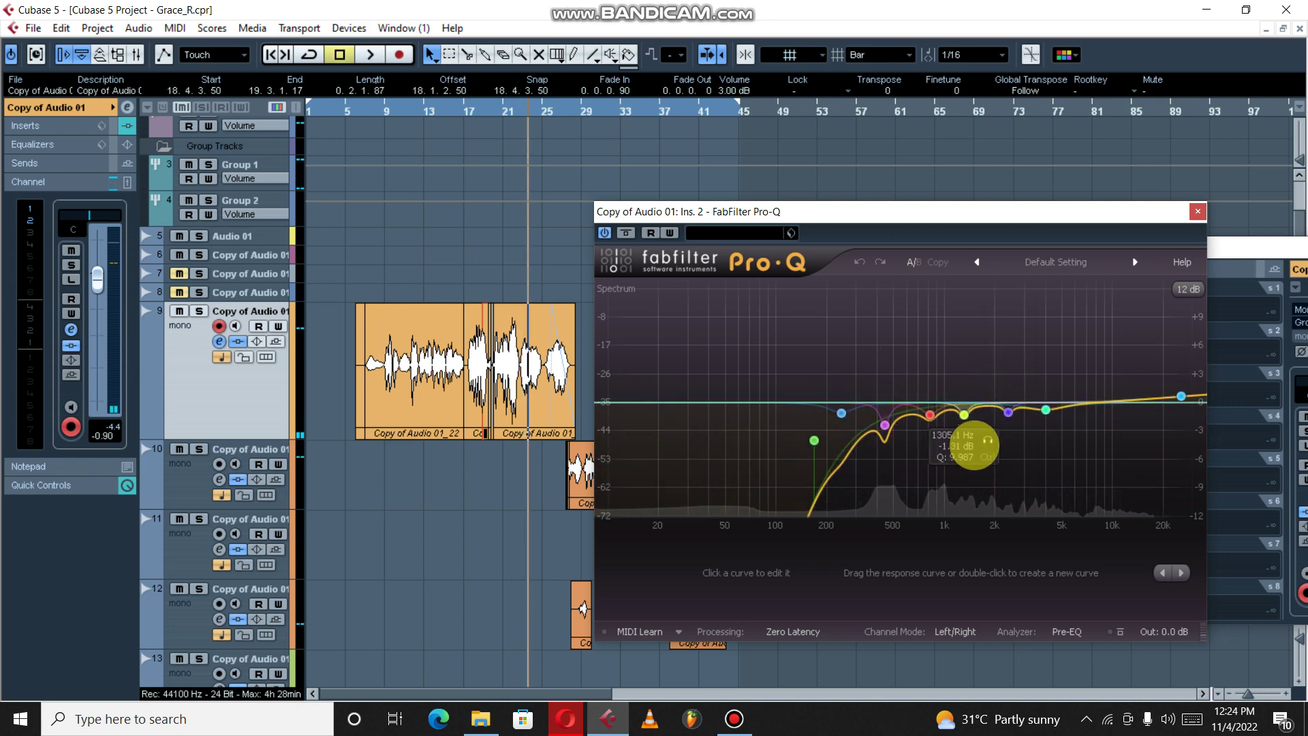
Close the Pro-Q editor, turn on the Chorus in insert 3 of track 9 and open its editor.
key(g)
key(g)
key(g)
key(g)
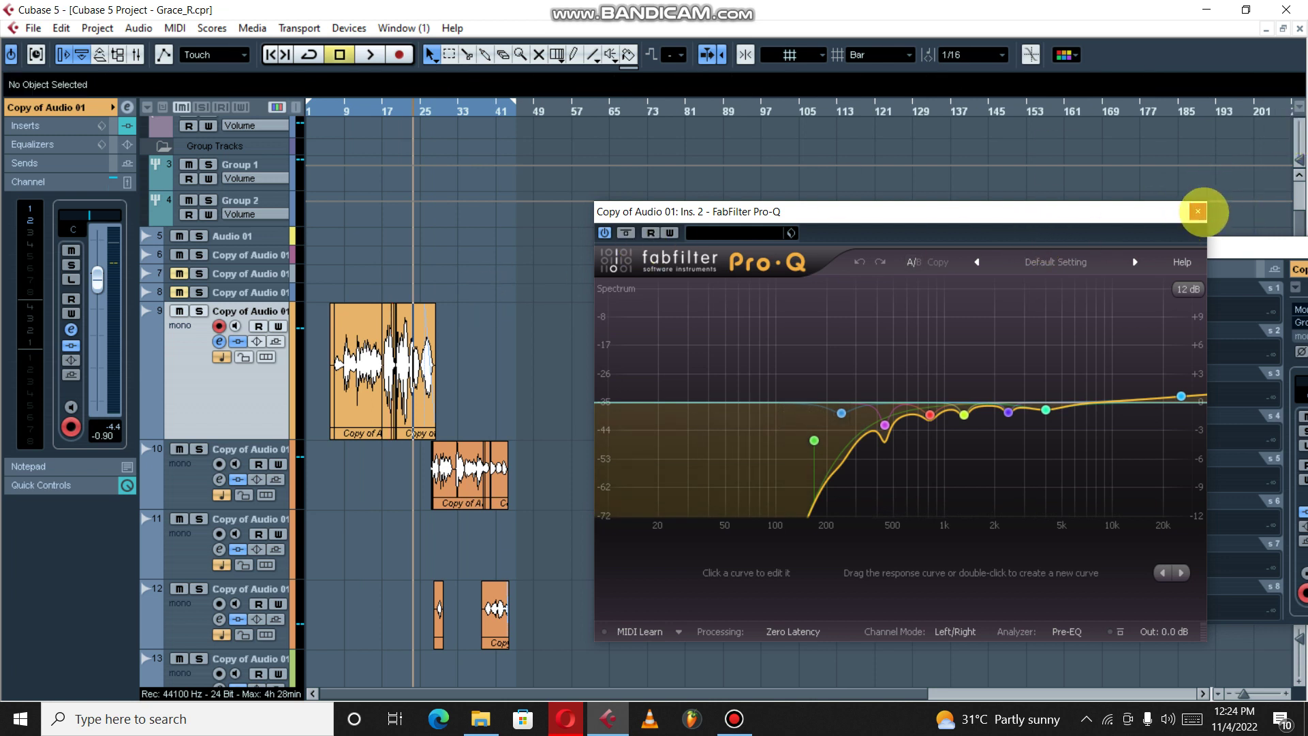
click(1198, 211)
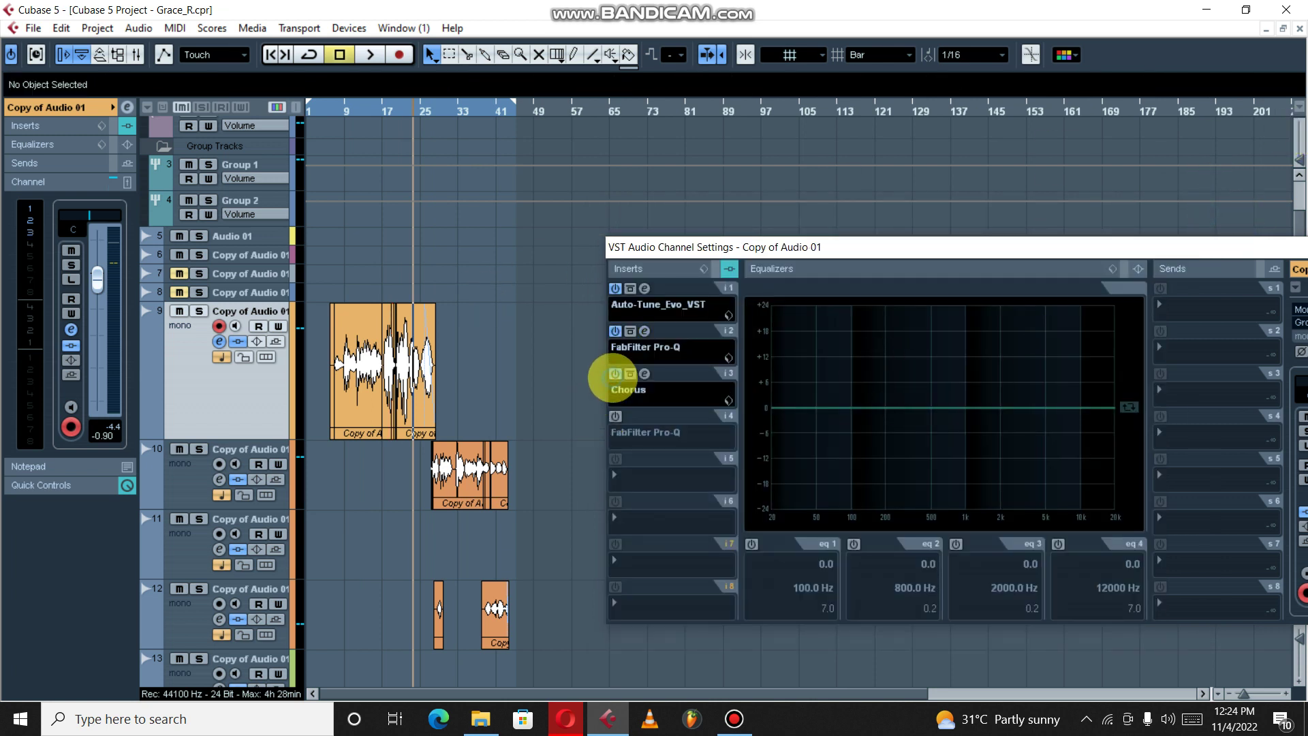
click(645, 374)
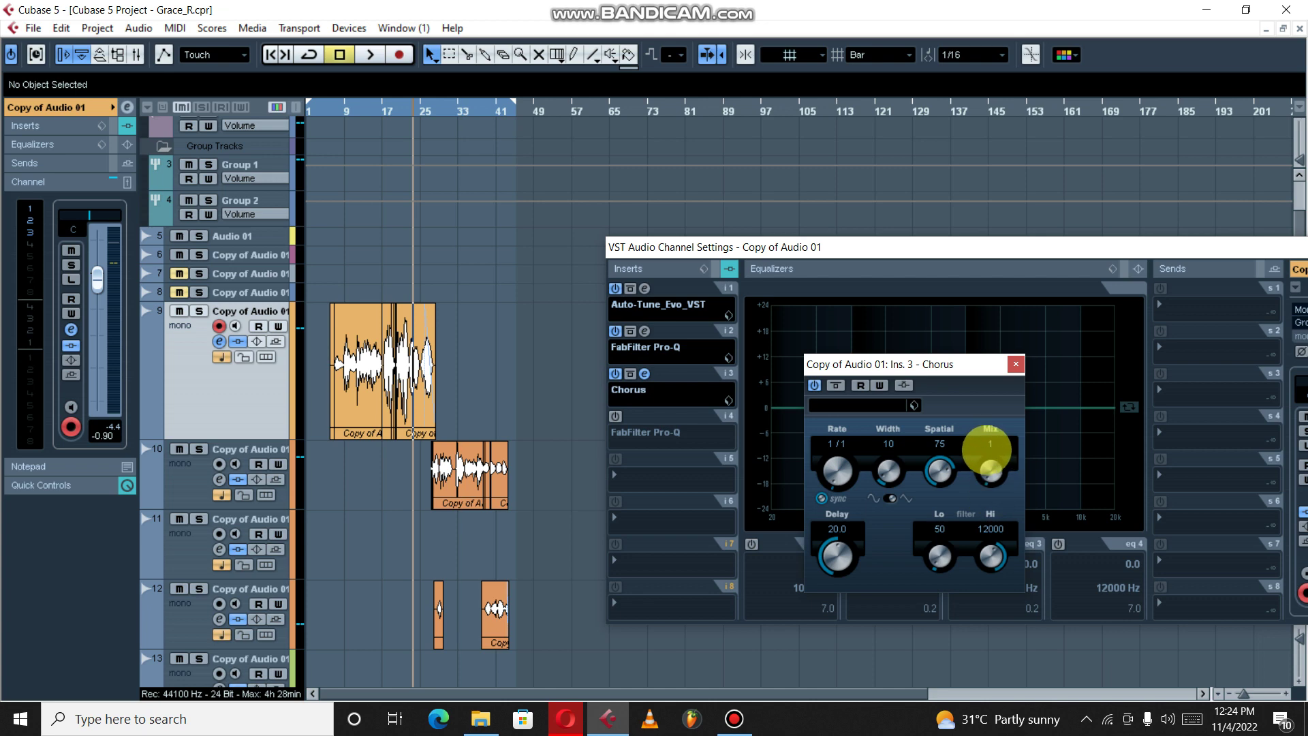
Play the vocal from about bar 11 to hear the Chorus, closing its editor and stopping playback.
key(h)
key(h)
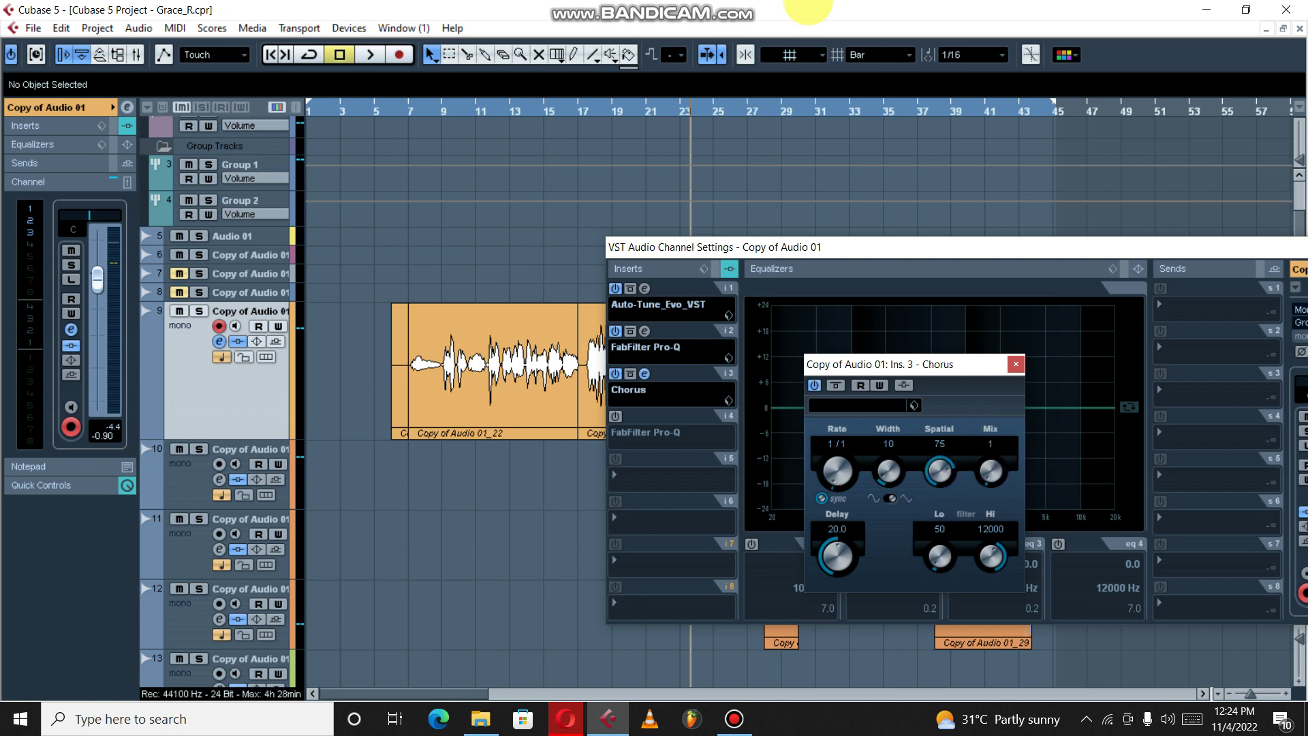
click(473, 109)
key(space)
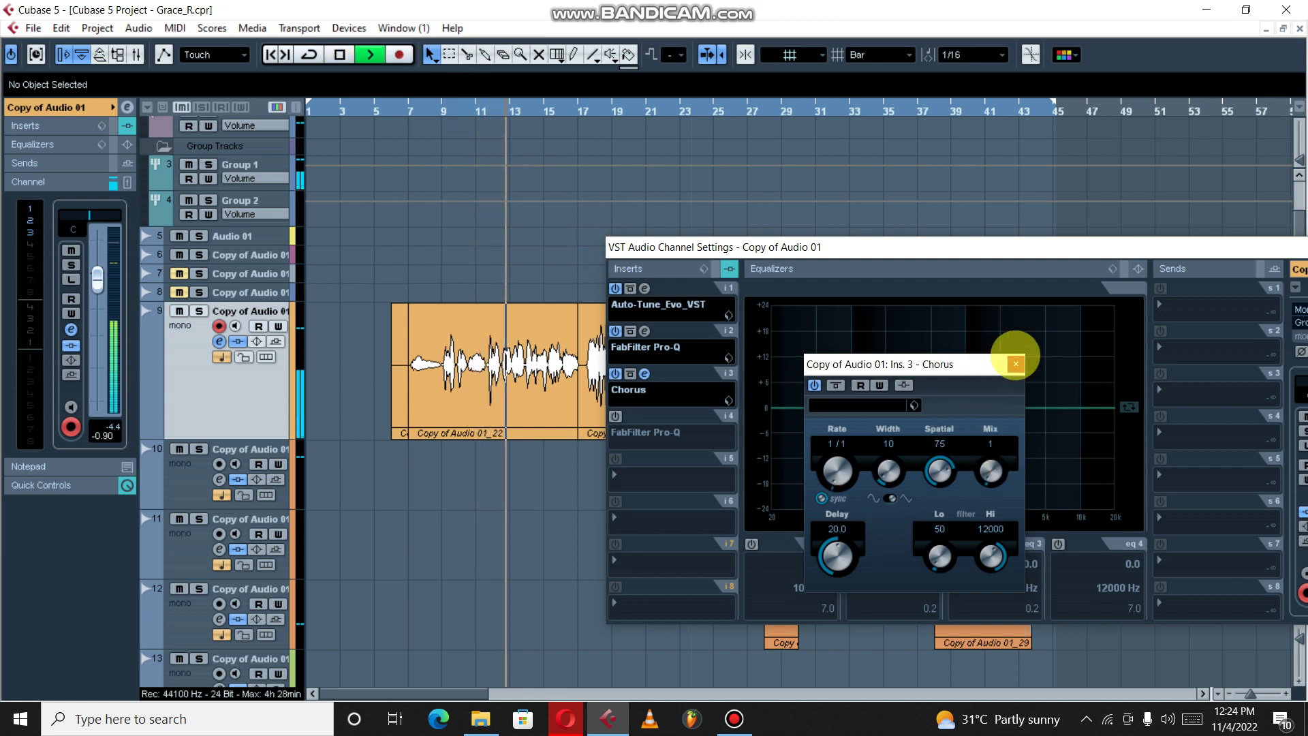
click(1016, 363)
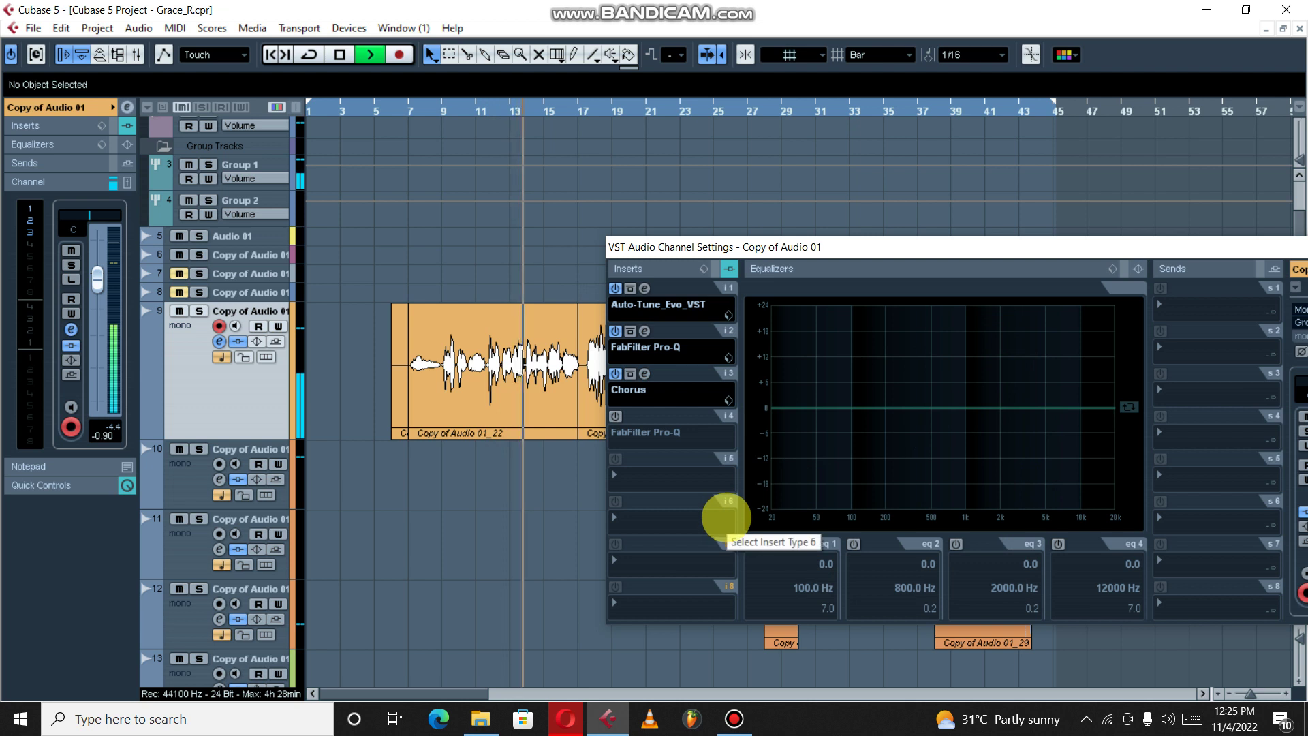
key(space)
Turn on the FabFilter Pro-Q in insert 4 of track 9, open its editor and resume playback.
click(616, 417)
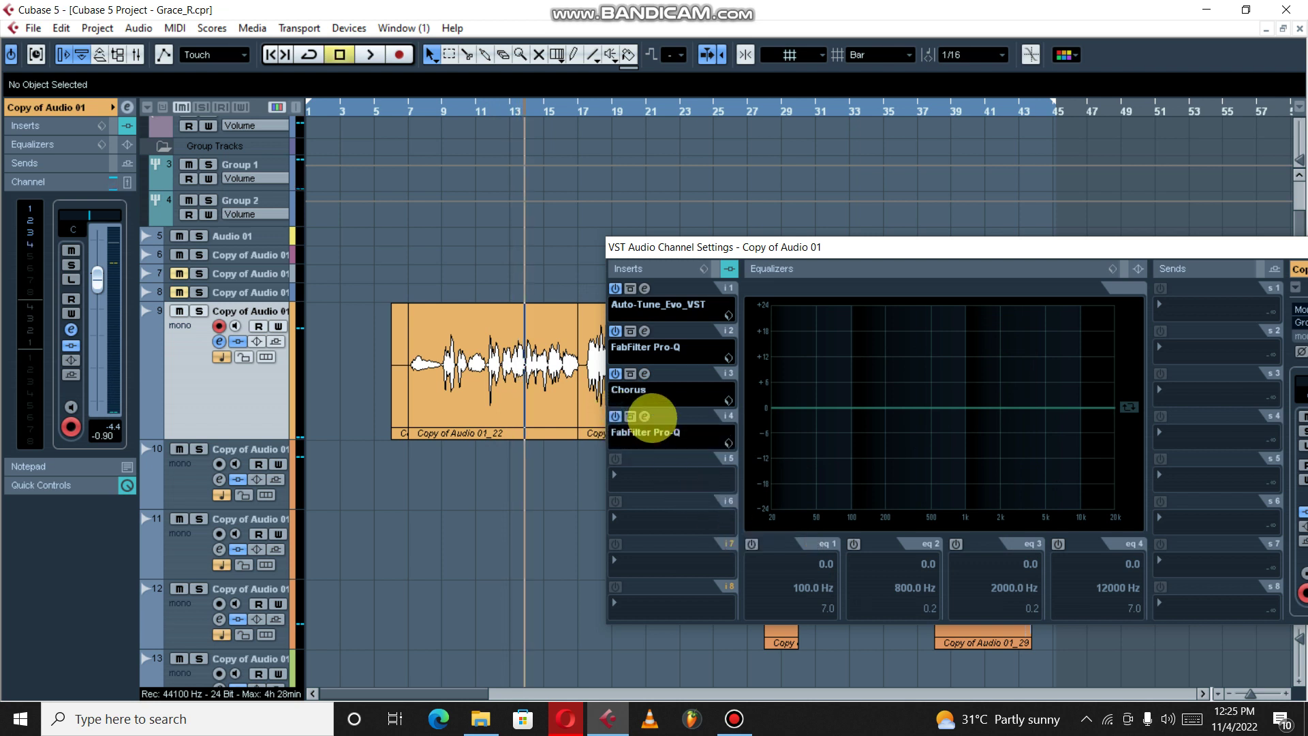
click(643, 417)
key(space)
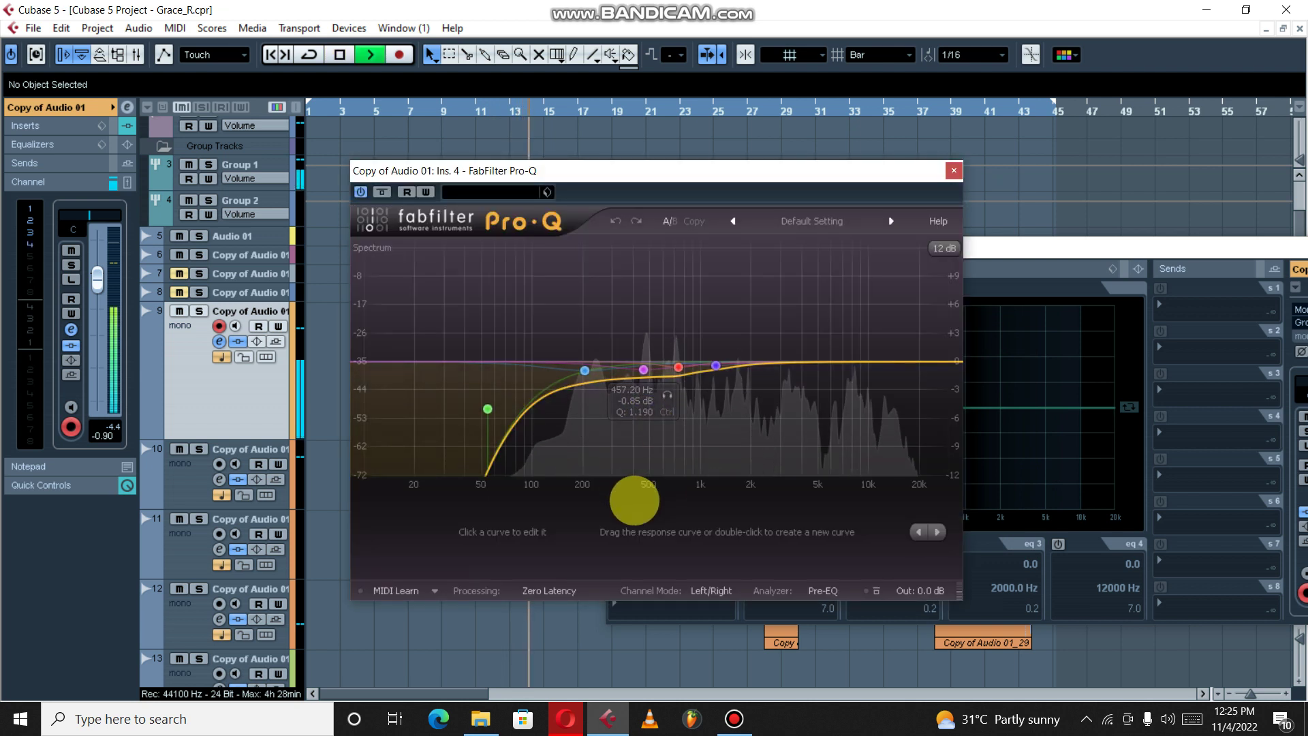
Move the Pro-Q editor aside and play the vocal with the plug-in off and on, replaying from about bar 11.
drag(646, 179, 836, 244)
key(space)
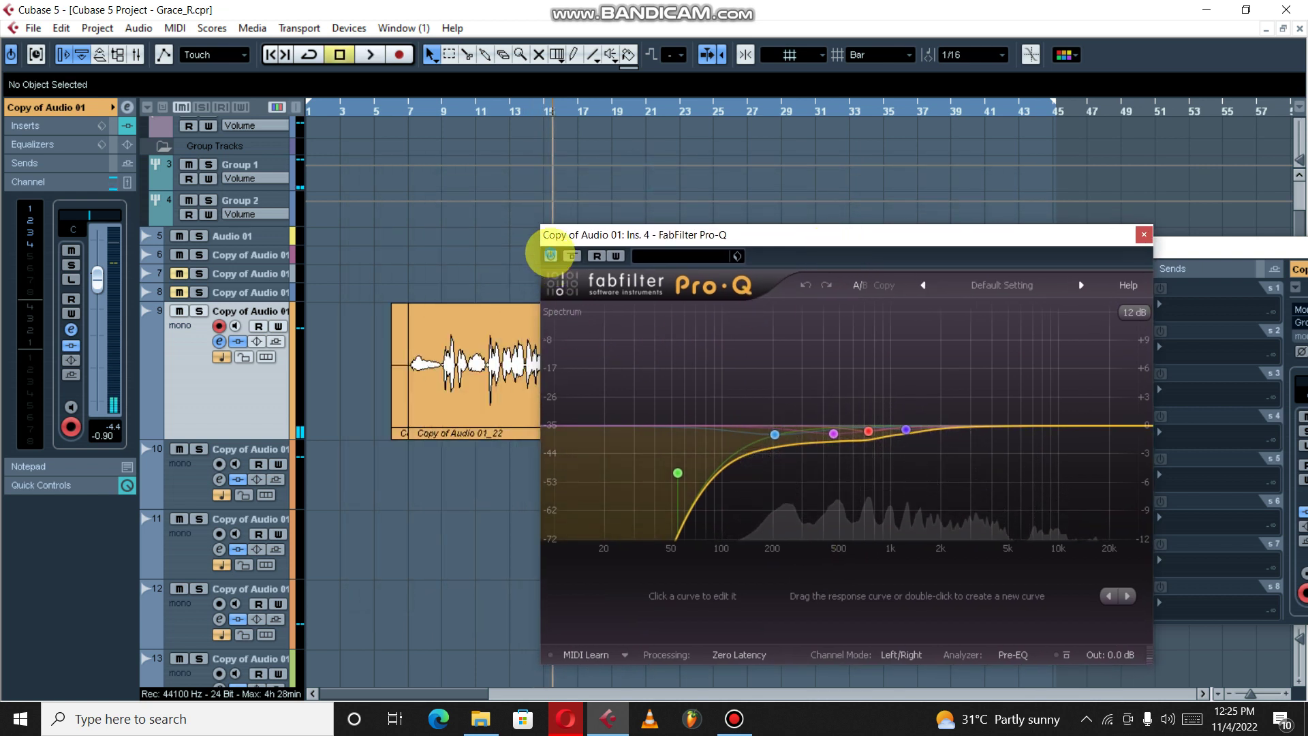
key(space)
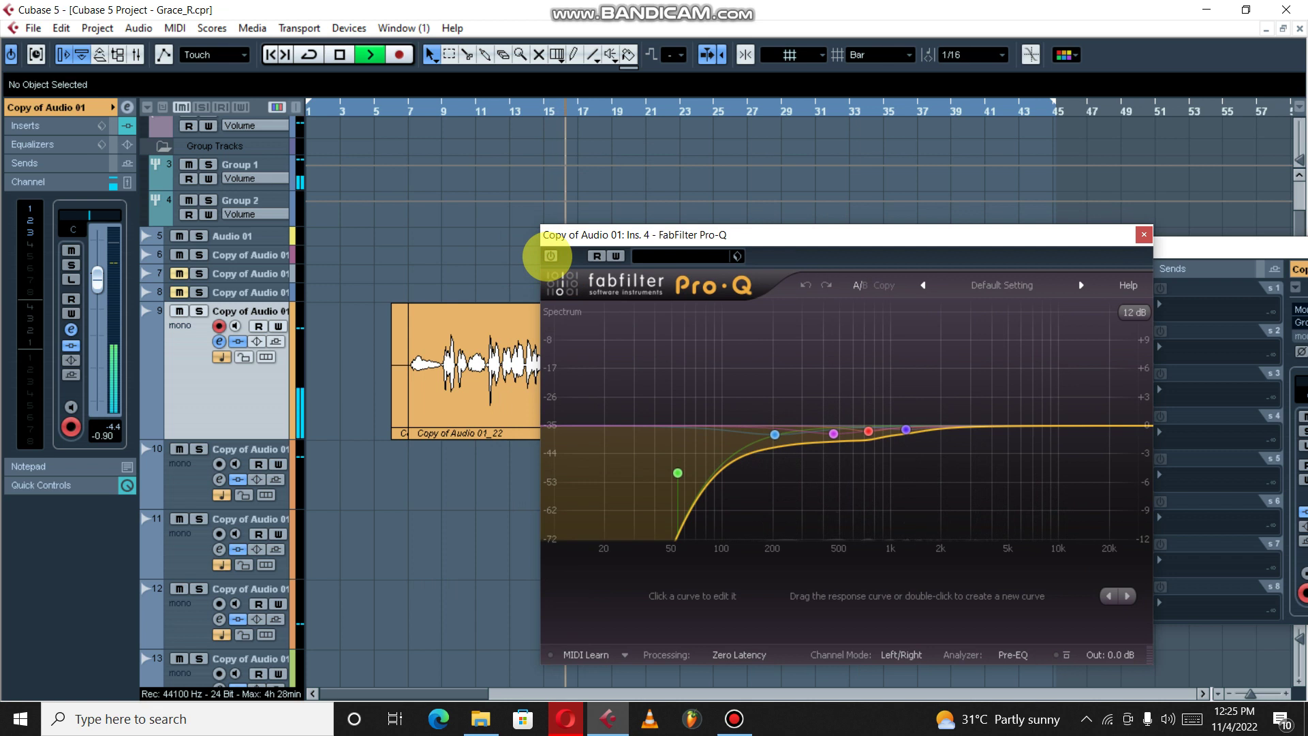
key(space)
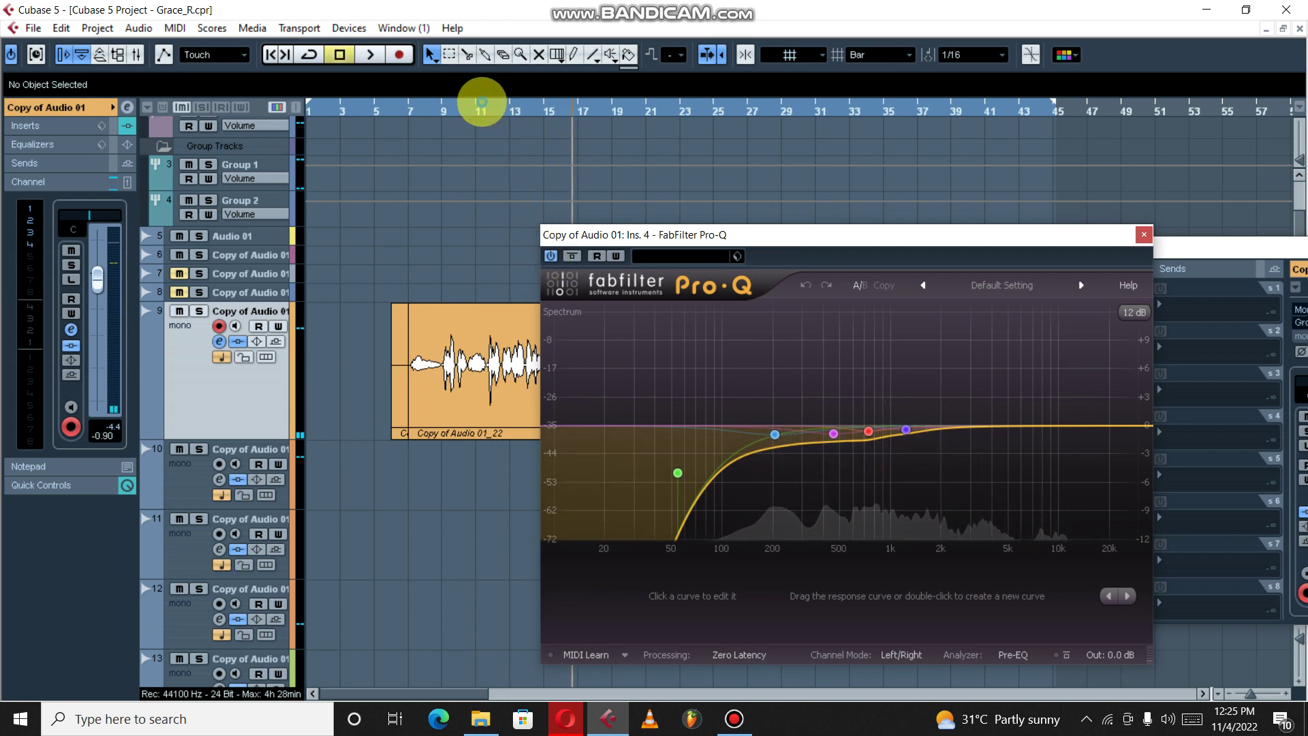
click(482, 103)
key(space)
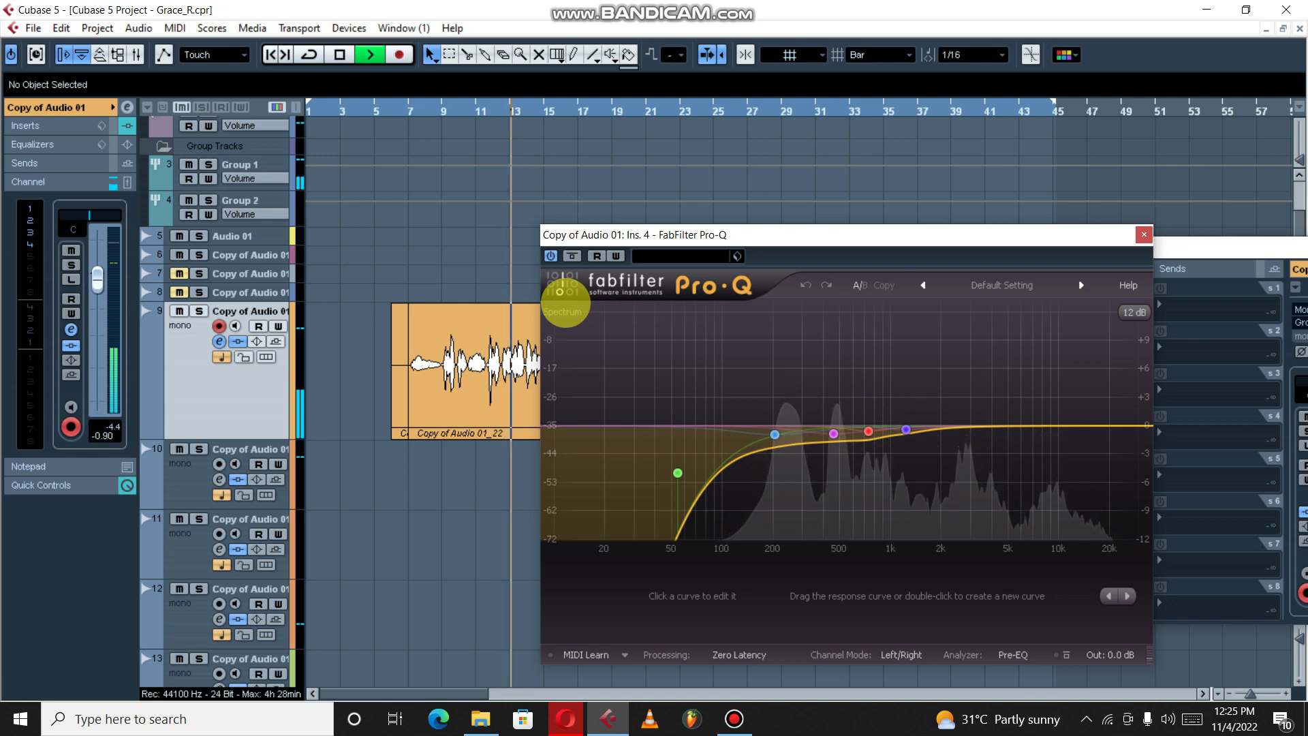
key(space)
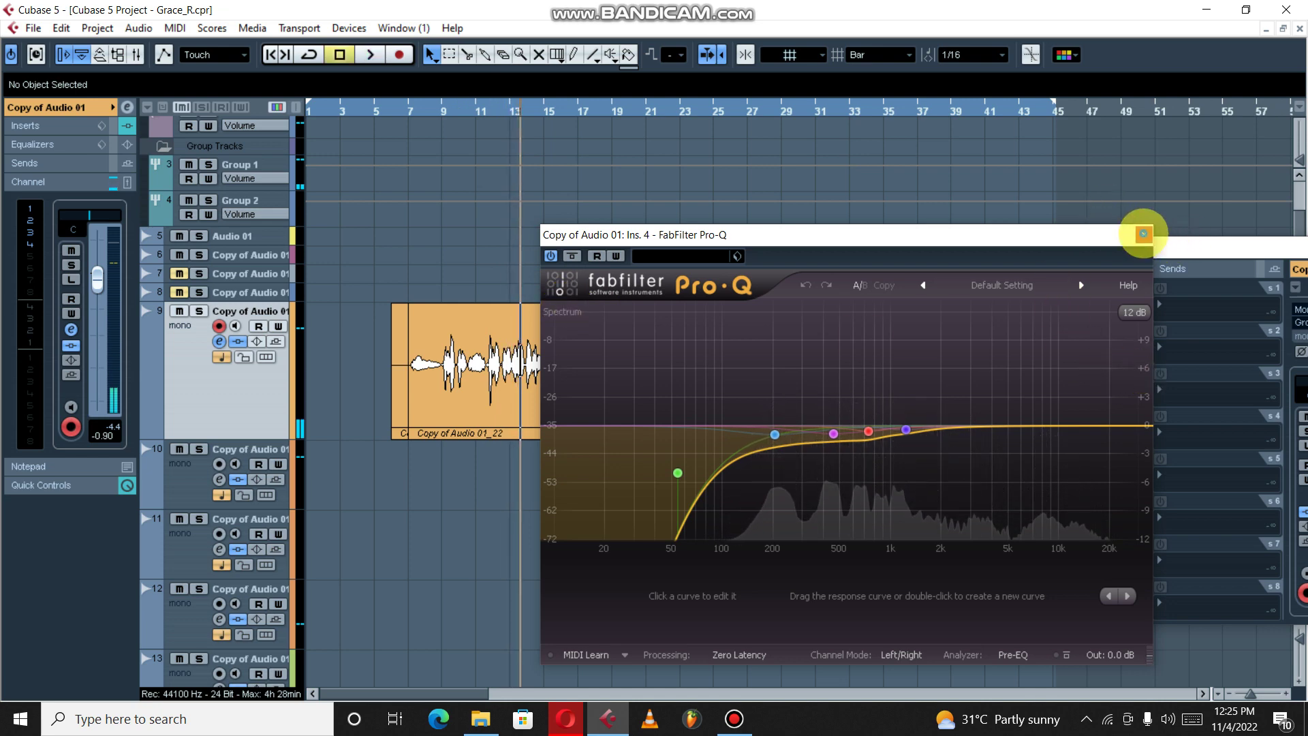
Close the Pro-Q editor and track 9's channel settings, and open the Group 1 channel settings beside the vocal clip.
click(1143, 234)
click(1033, 323)
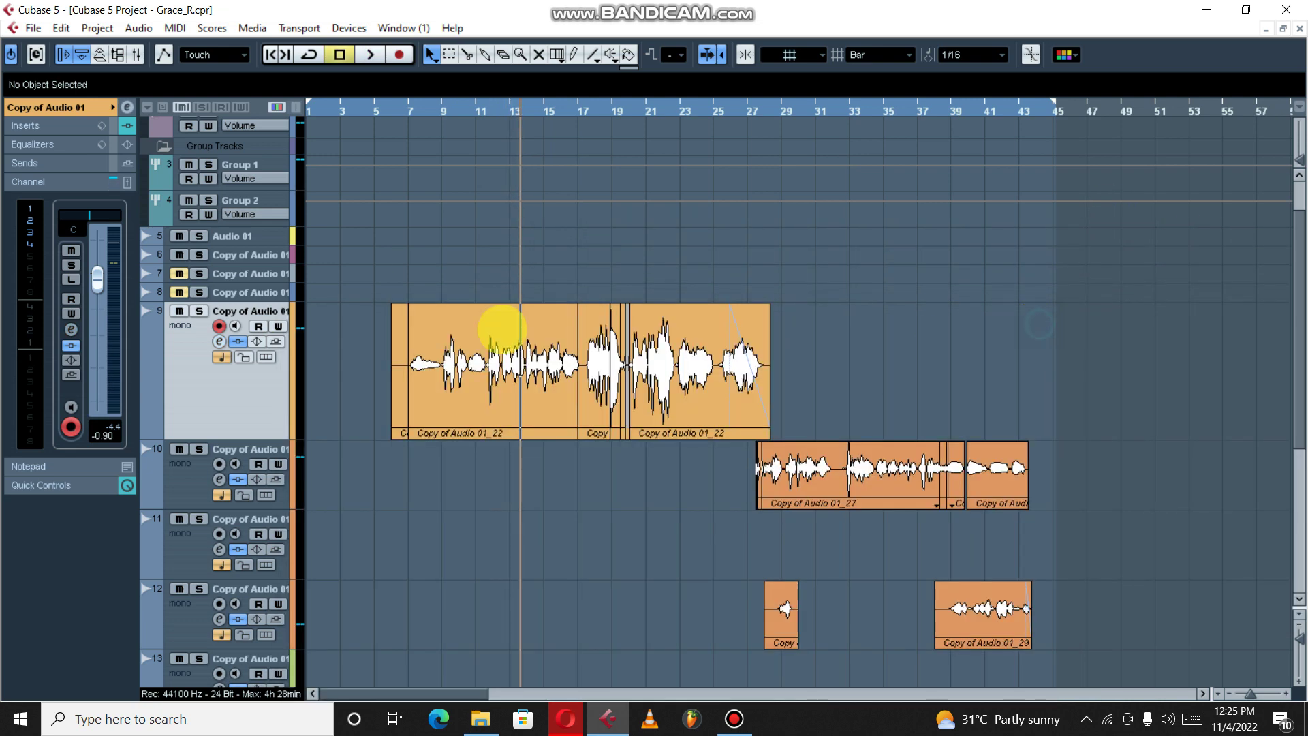
click(233, 166)
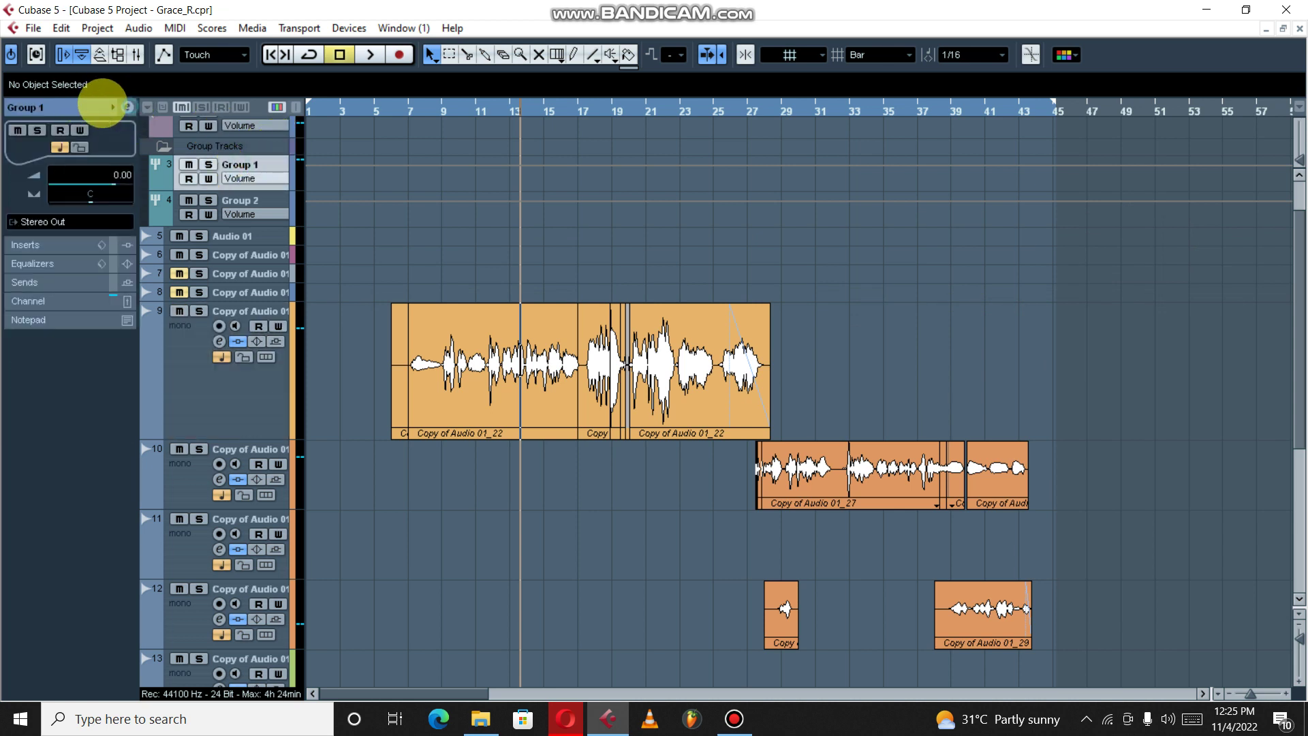
click(126, 107)
drag(737, 324, 810, 272)
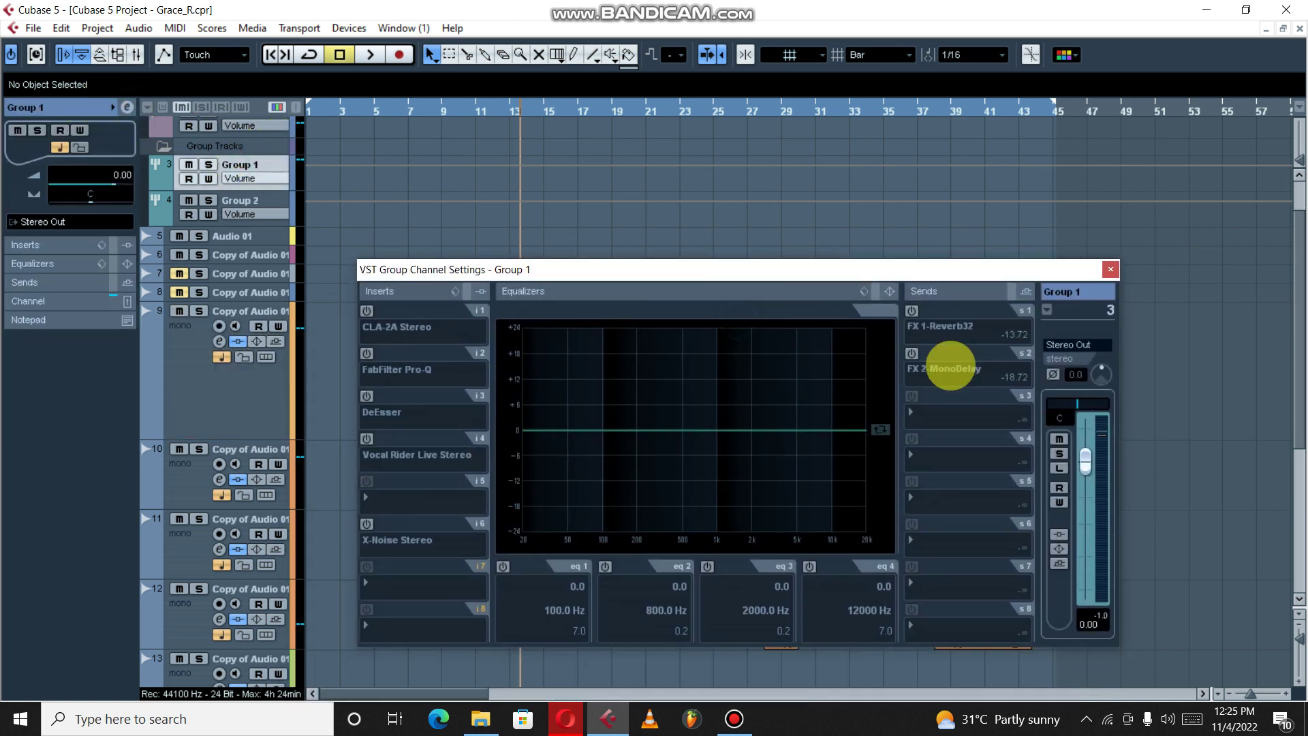
drag(490, 260, 821, 284)
Compare the vocal playback with the CLA-2A Stereo in insert 1 of Group 1 switched on and off.
click(697, 335)
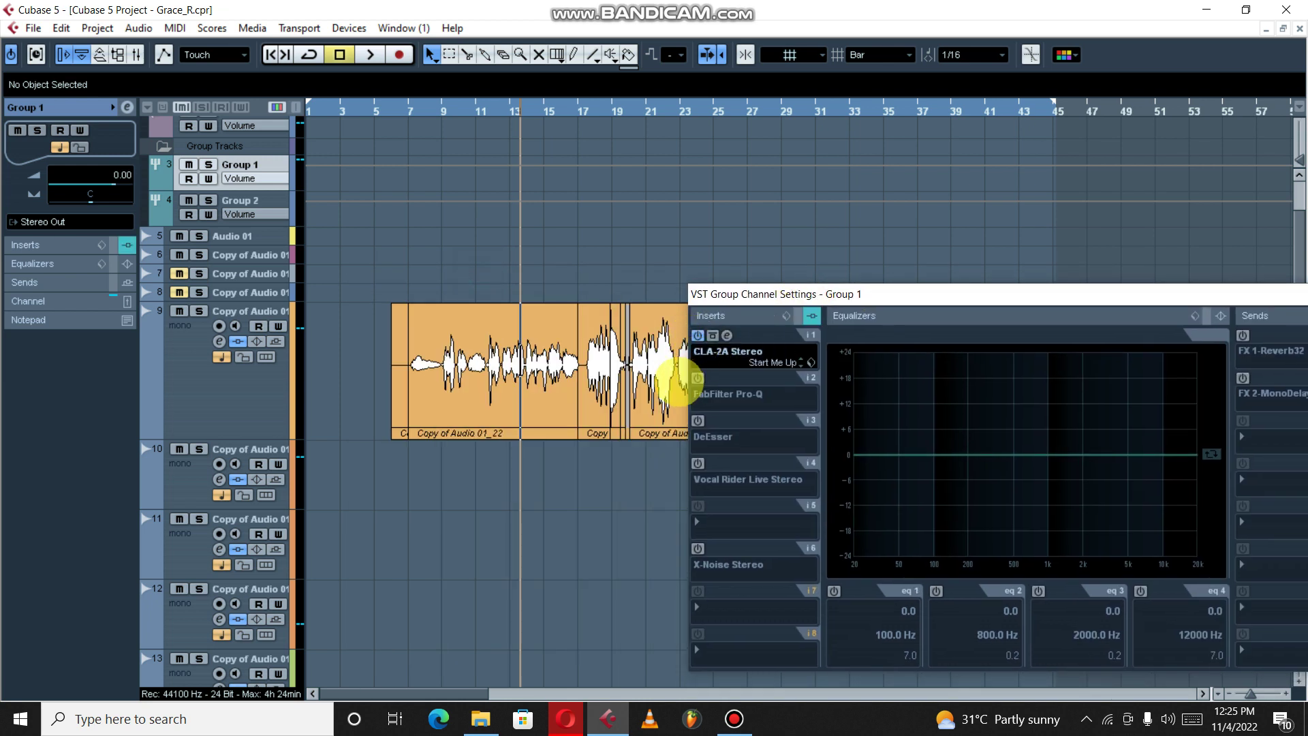
key(space)
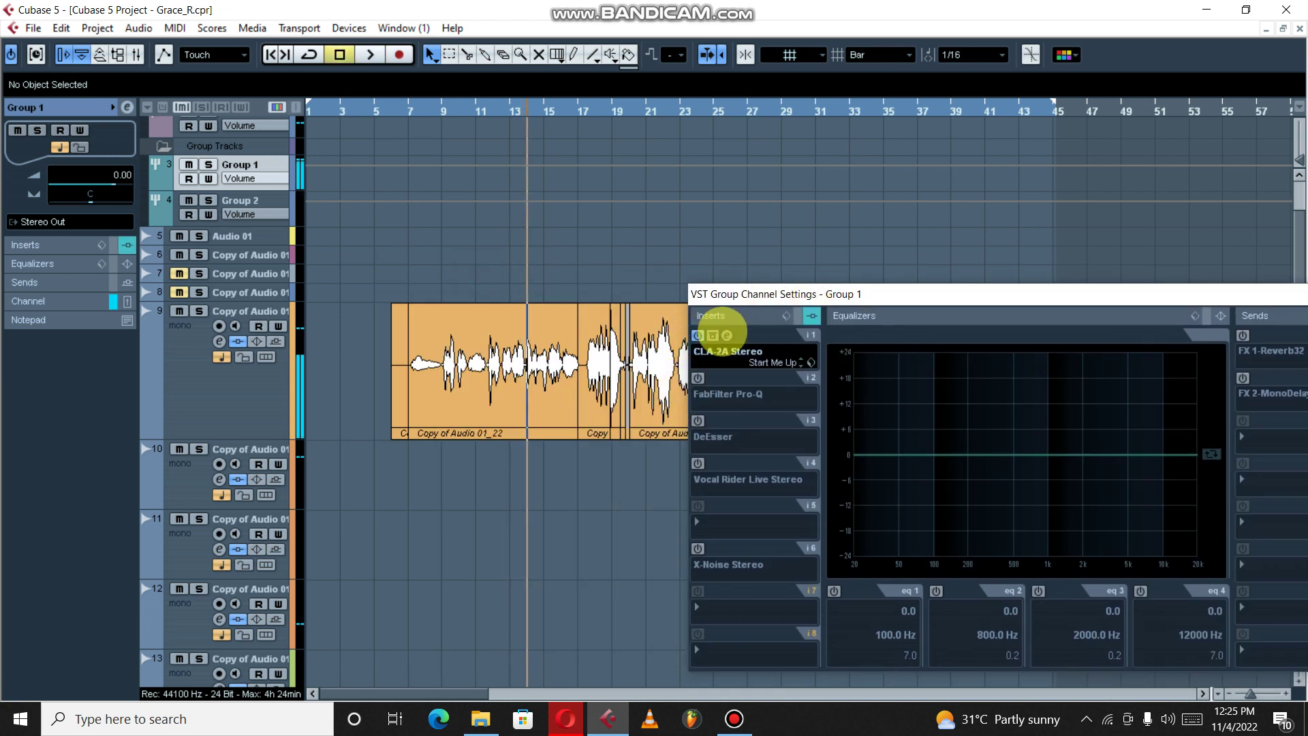
click(698, 335)
key(space)
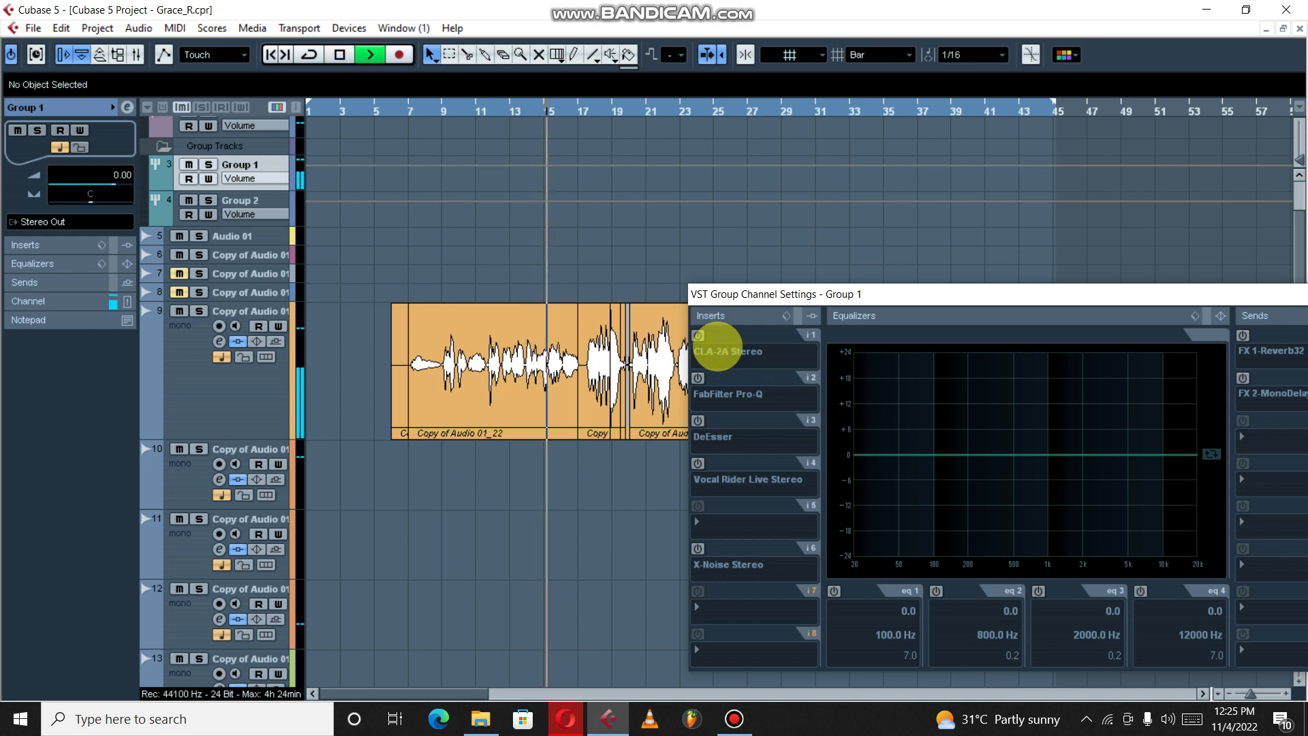
key(space)
Turn the CLA-2A Stereo back on, open its editor and play the vocal from about bar 11.
click(475, 110)
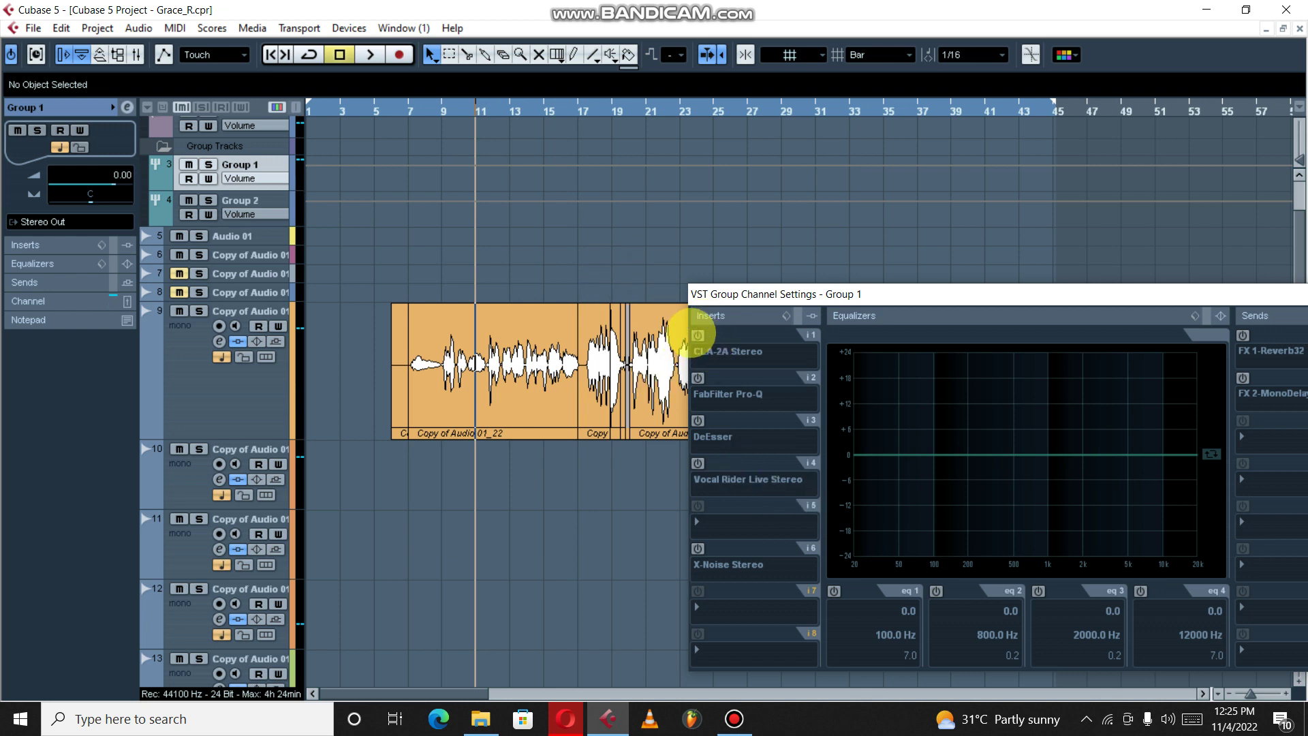
click(705, 334)
key(space)
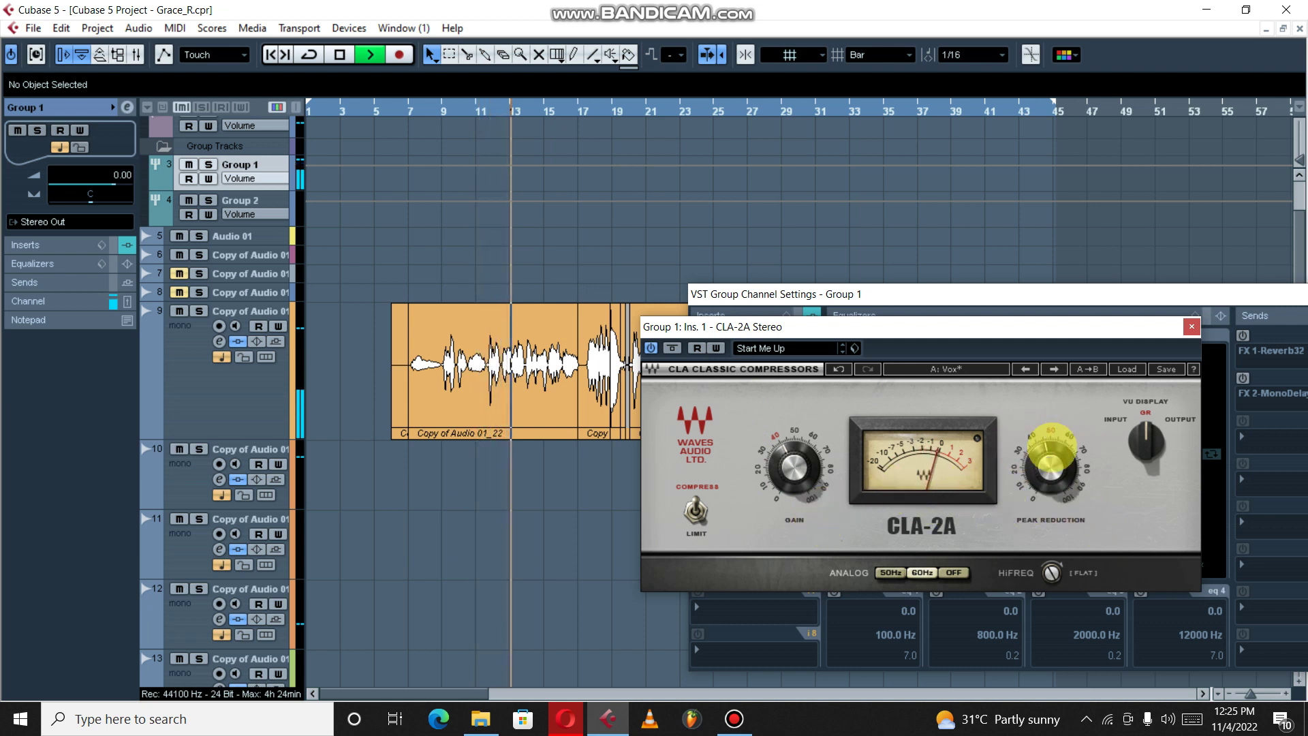
key(space)
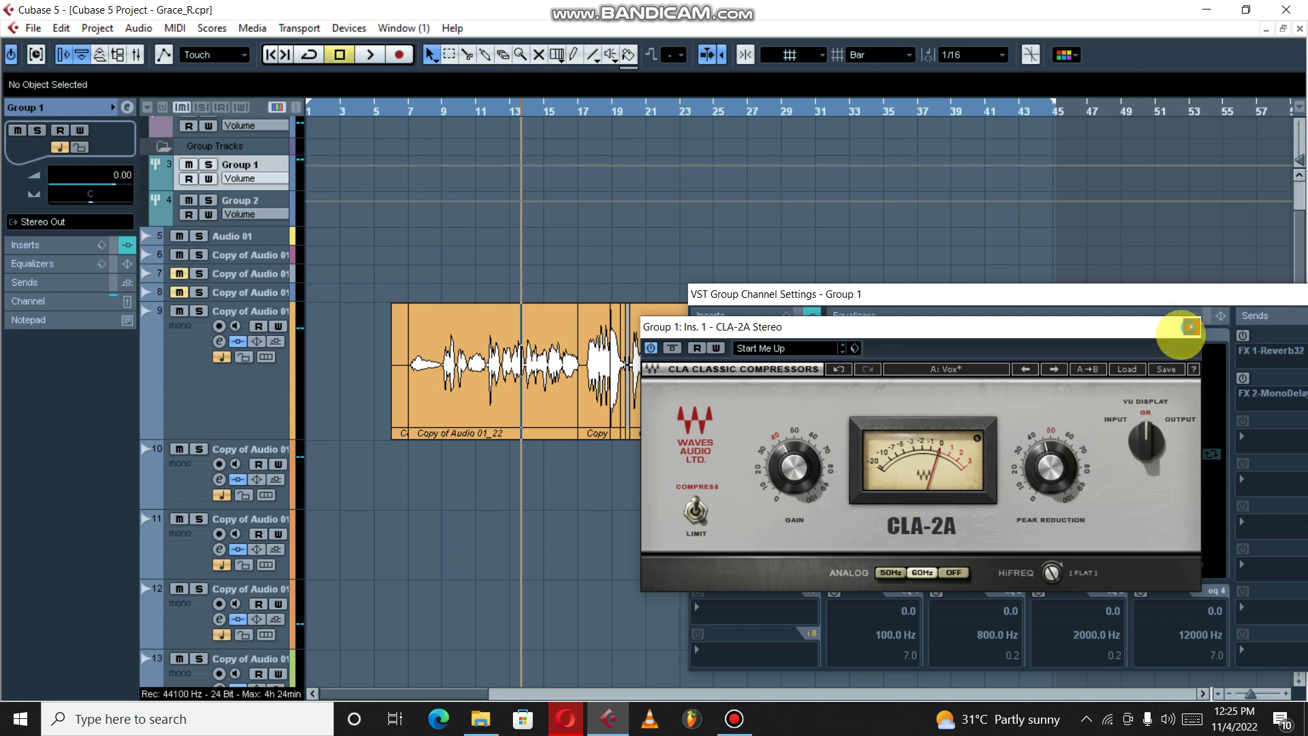
Close the CLA-2A editor, turn on the FabFilter Pro-Q in insert 2 of Group 1 and play the vocal with its editor open.
click(1189, 327)
click(698, 379)
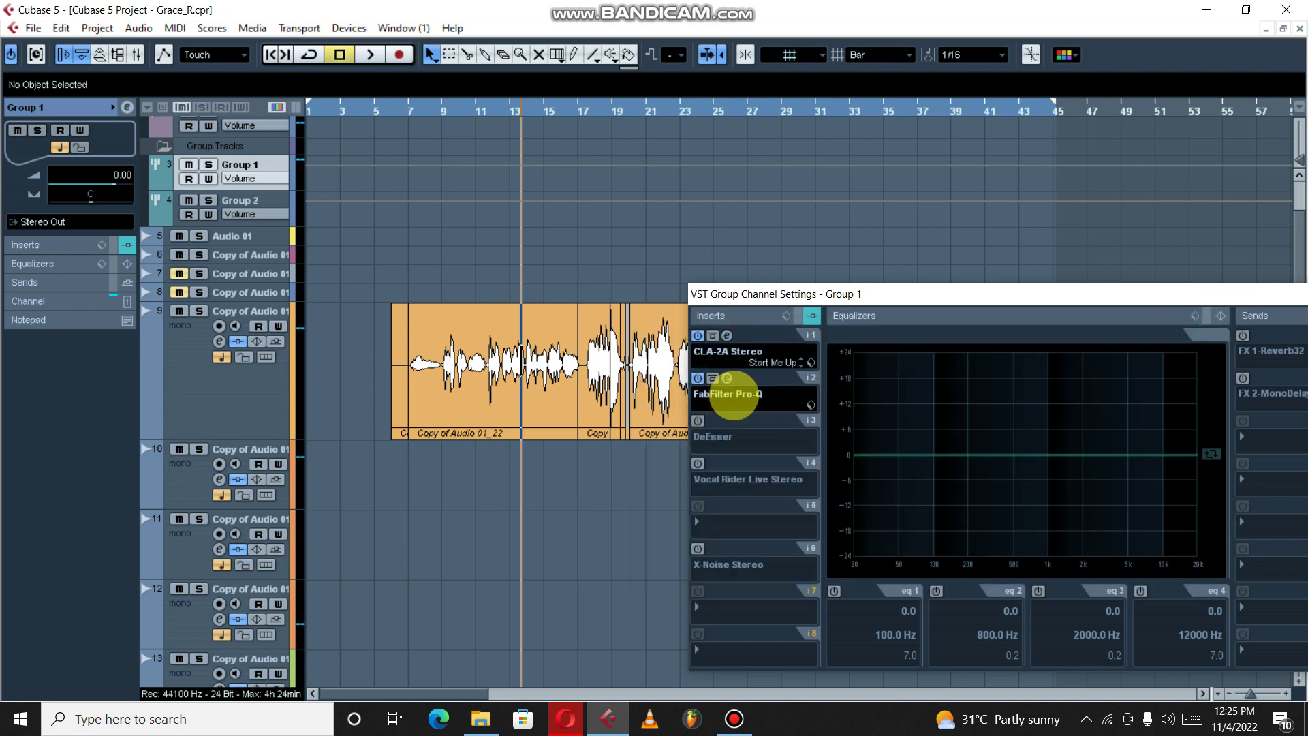
click(727, 379)
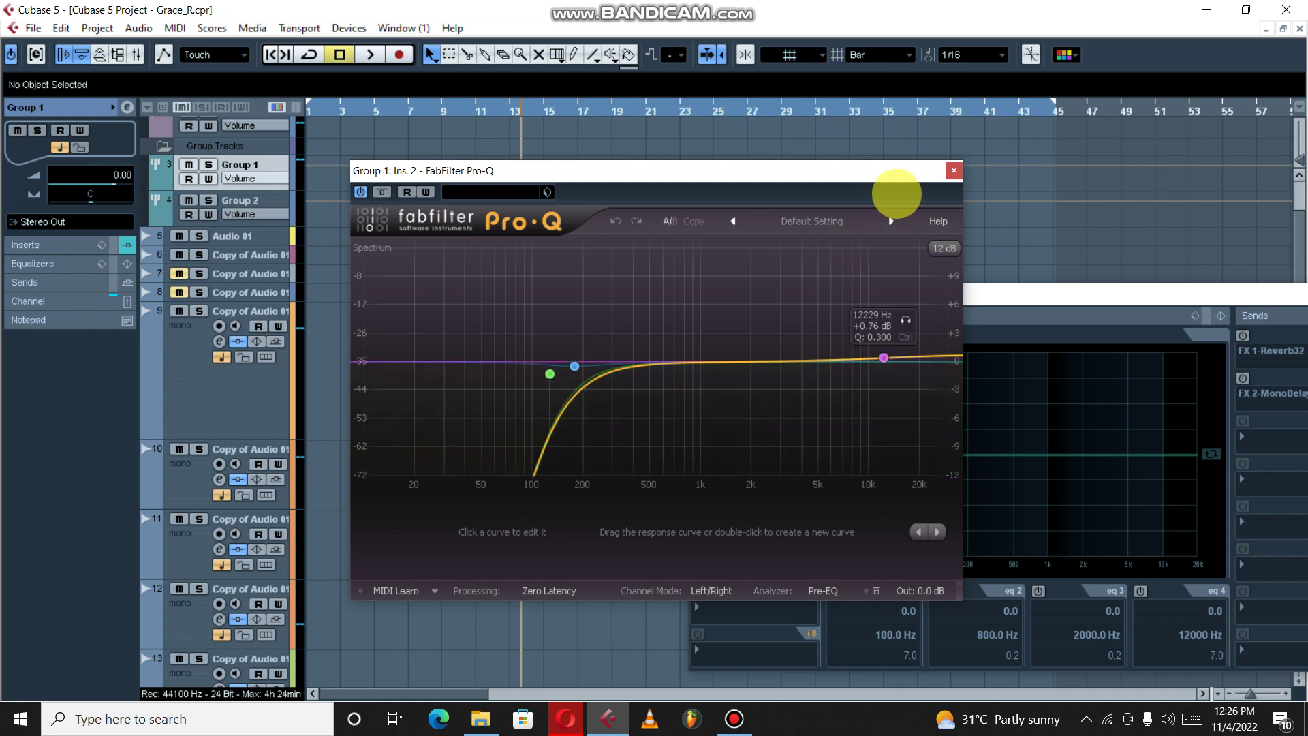
key(space)
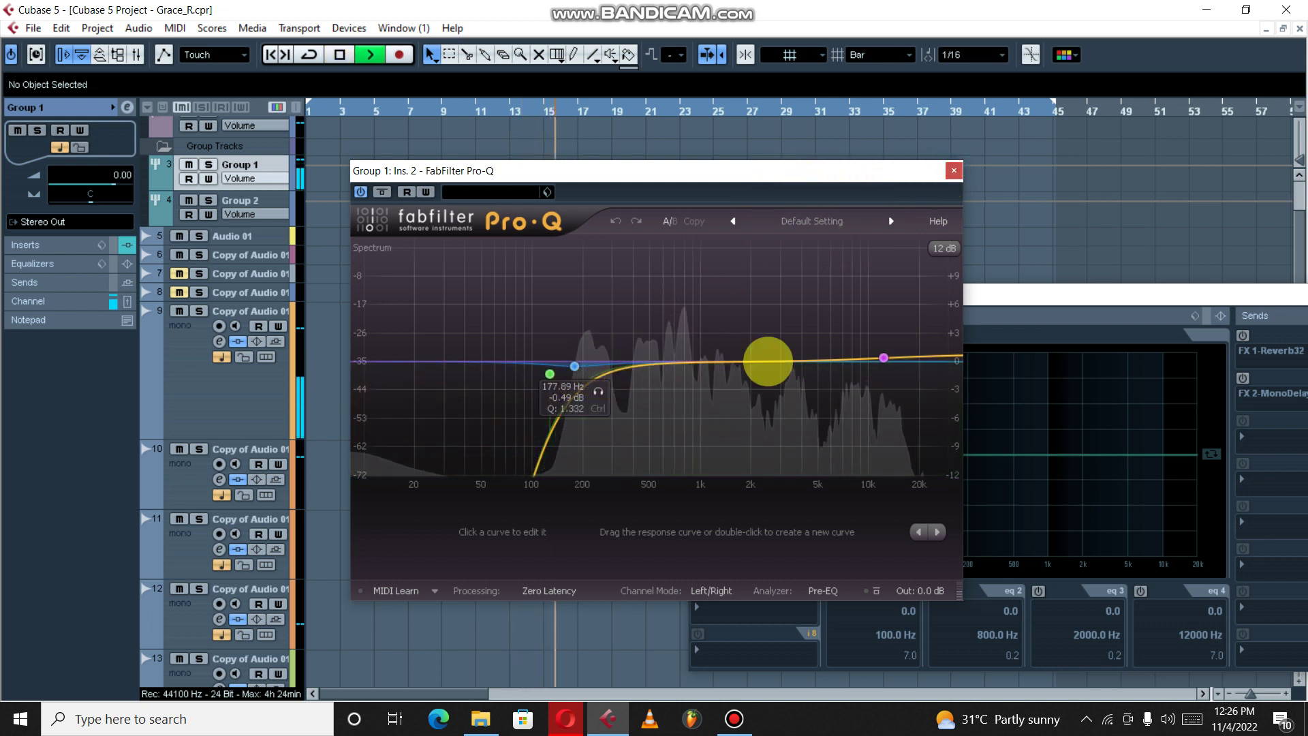
click(954, 170)
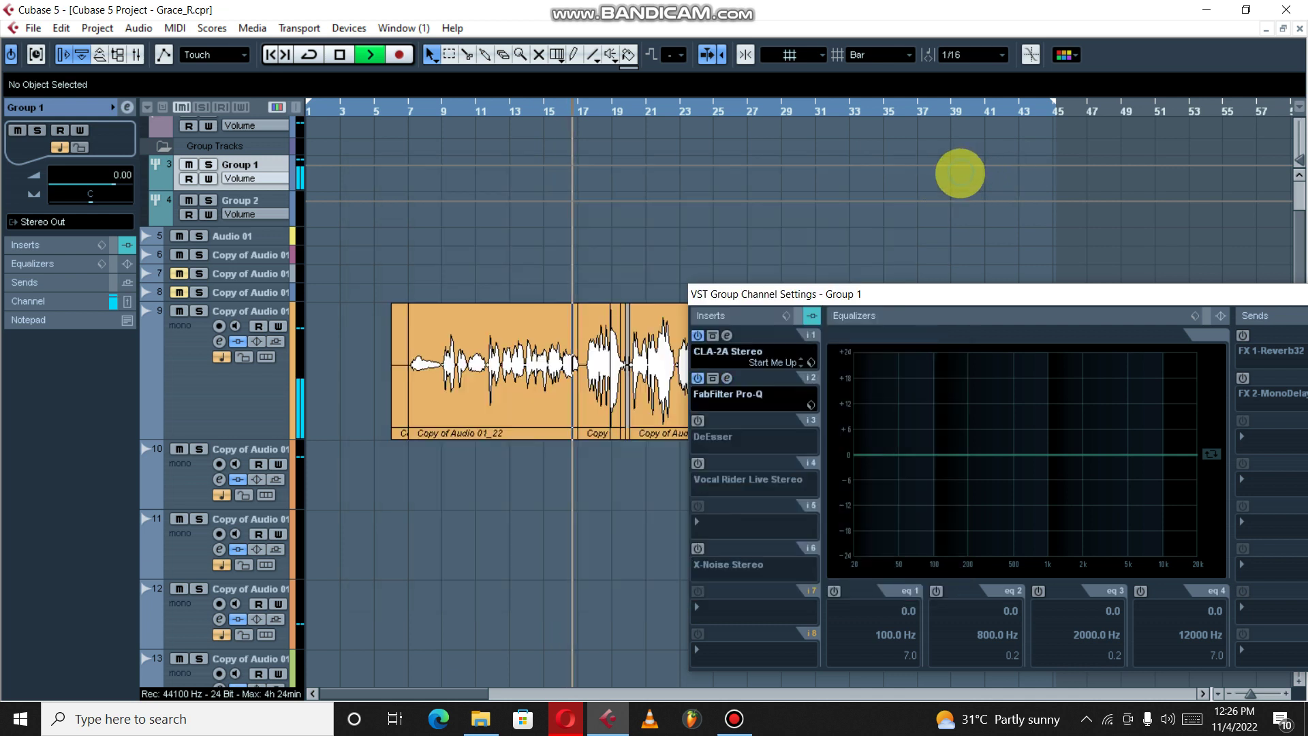
key(space)
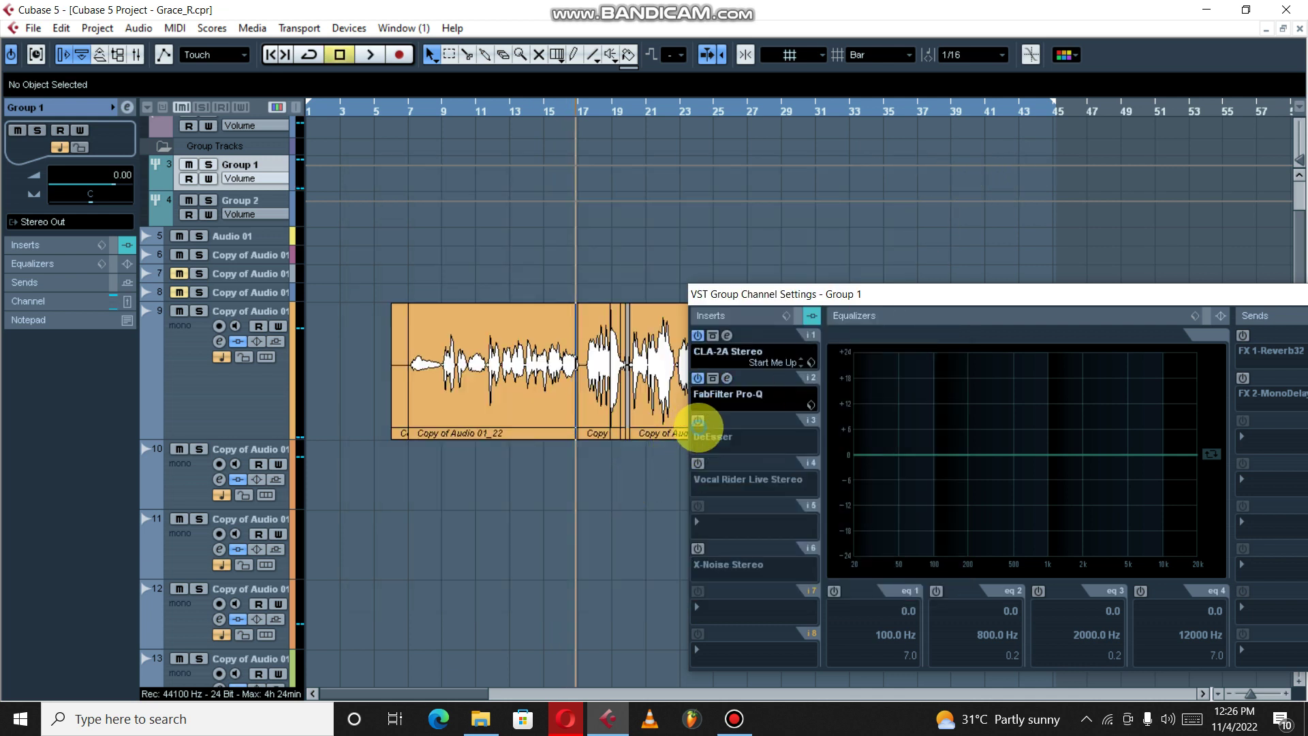
Turn on the DeEsser in insert 3 of Group 1 and view its preset list, keeping Female Heavy.
click(697, 420)
click(727, 420)
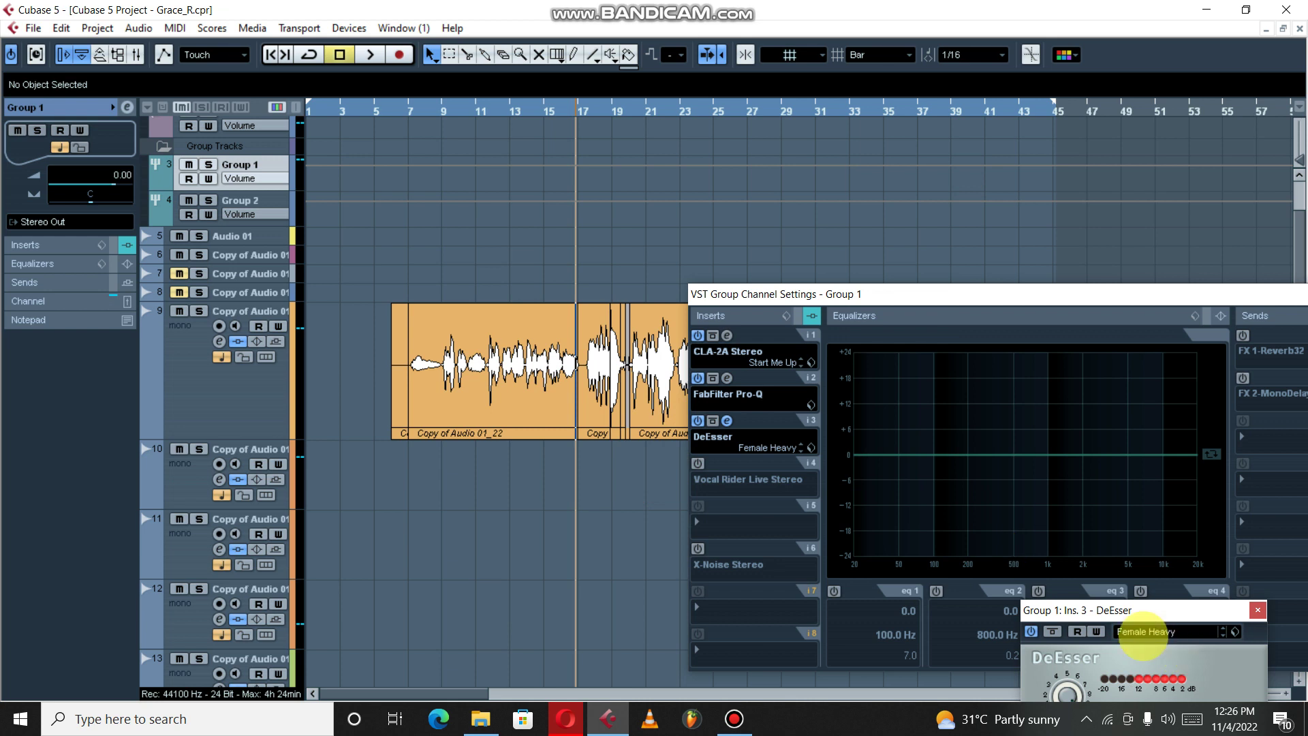
drag(1147, 613, 790, 443)
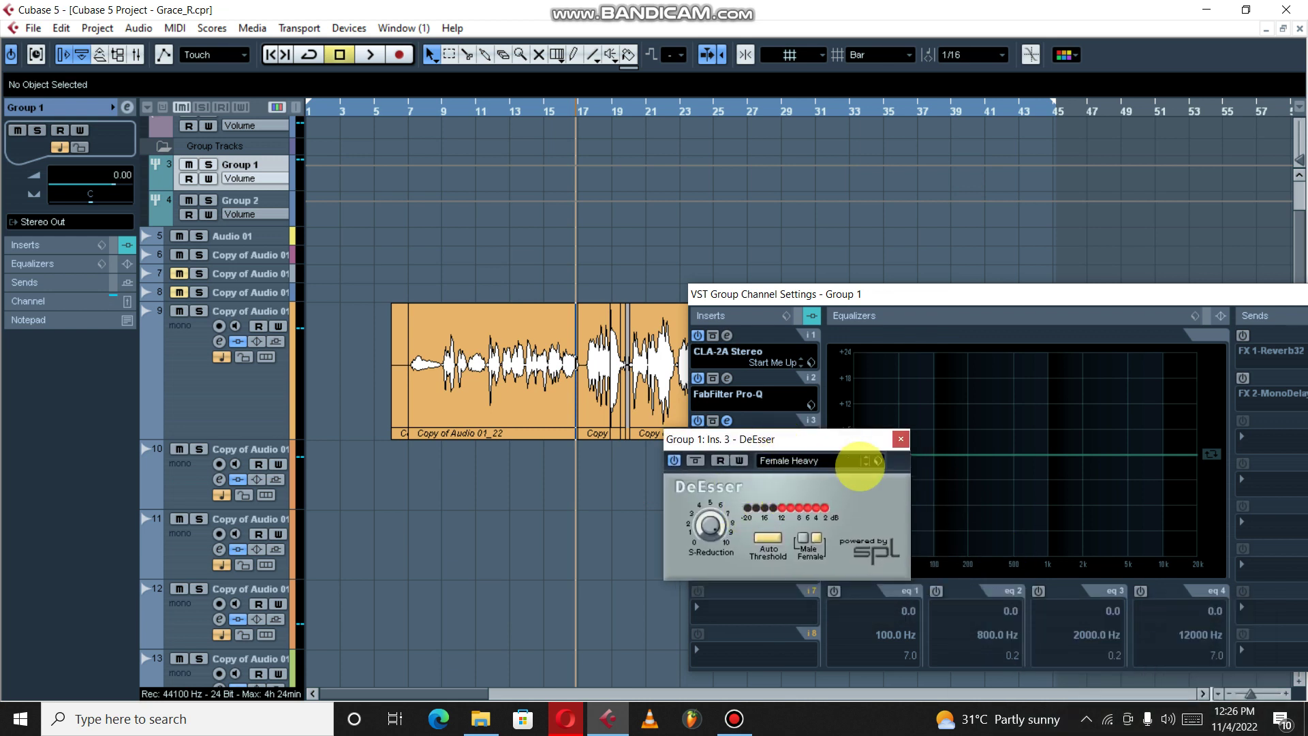
click(796, 461)
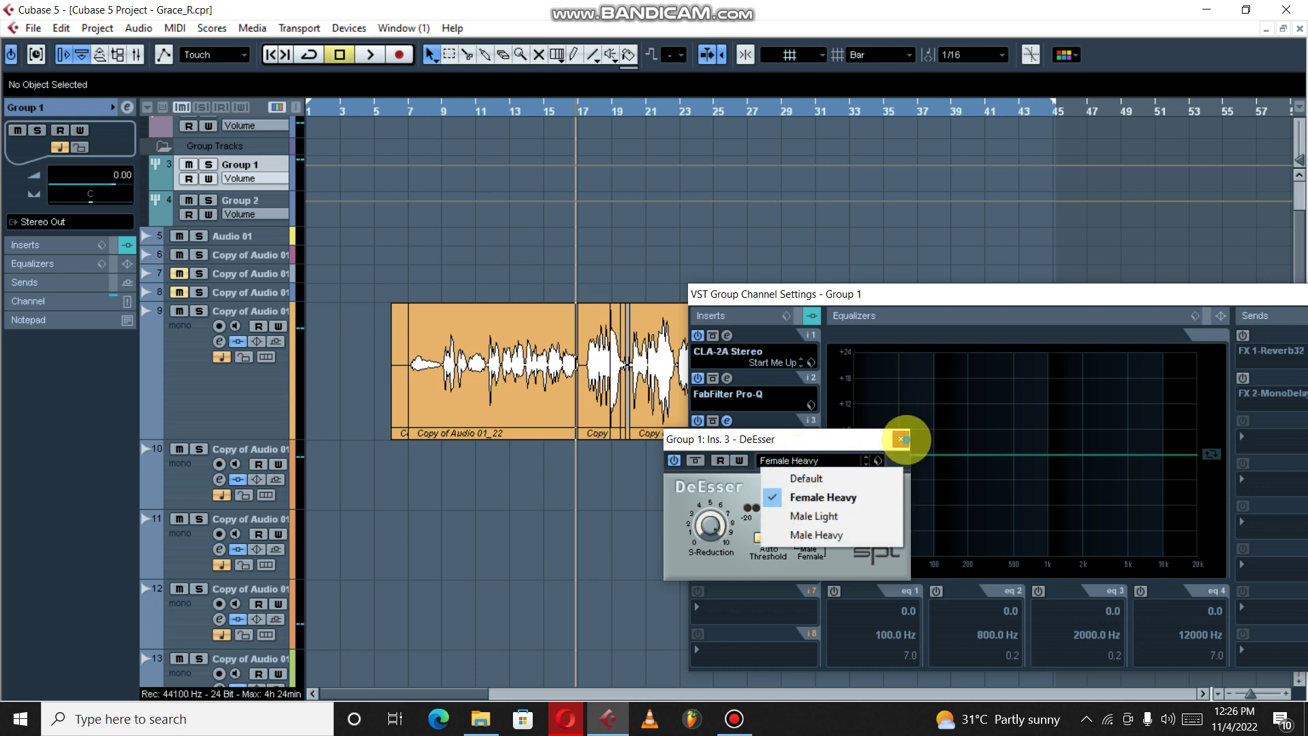
click(901, 438)
Play the vocal through the DeEsser, then briefly reopen its editor to review the settings.
key(space)
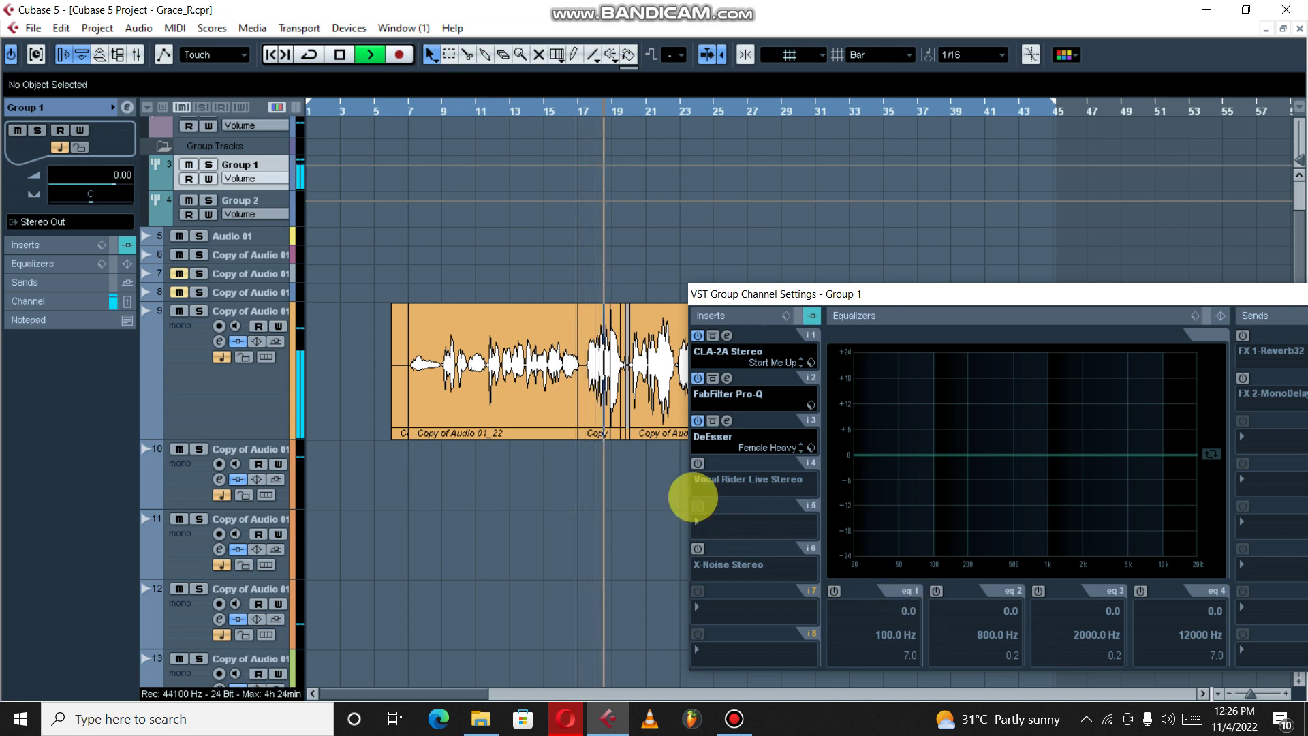
key(space)
click(727, 420)
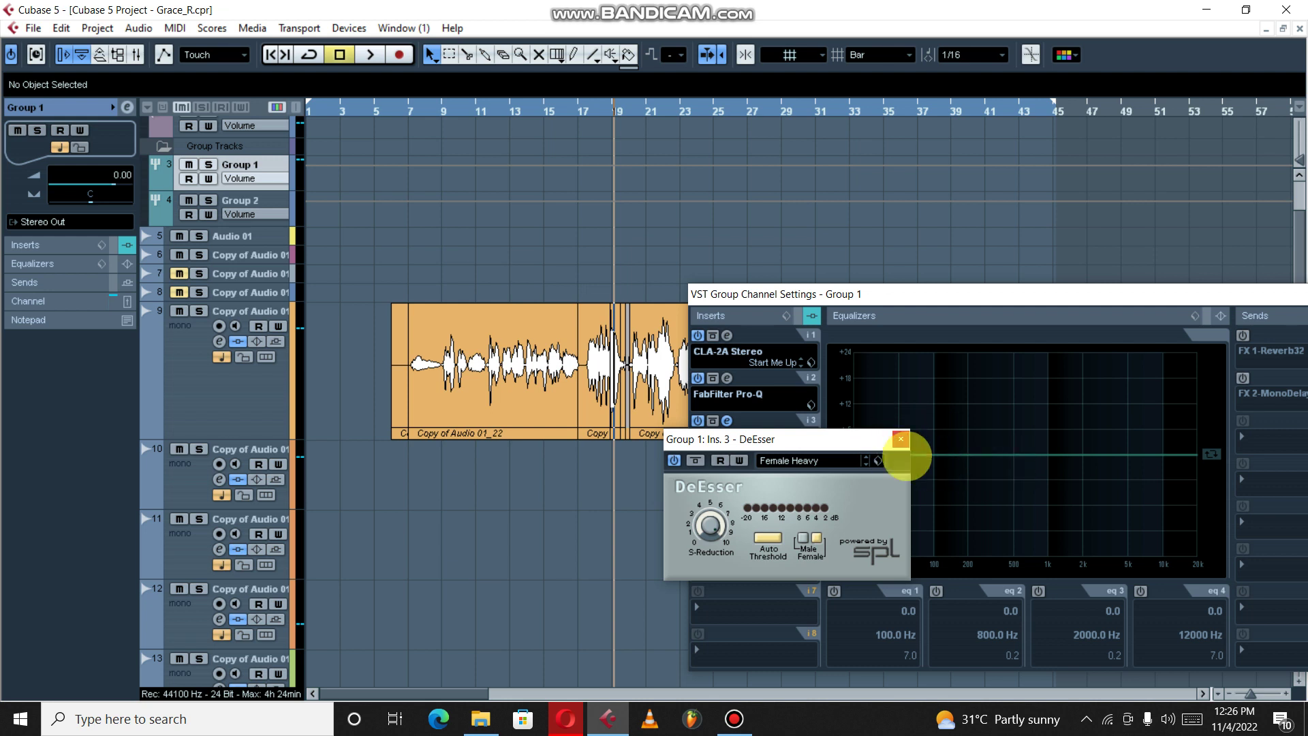
click(901, 439)
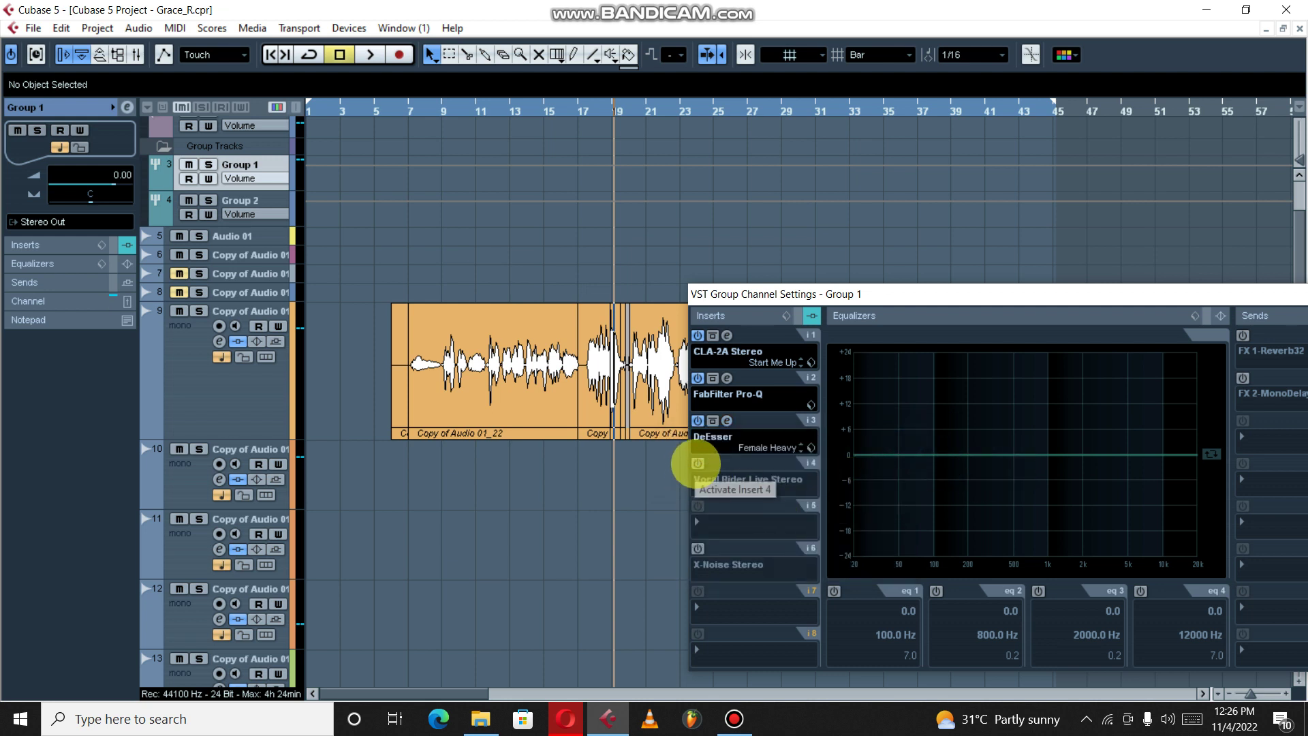
Turn on the Vocal Rider Live Stereo in insert 4 of Group 1 and play from about bar 11 with its editor open.
click(727, 464)
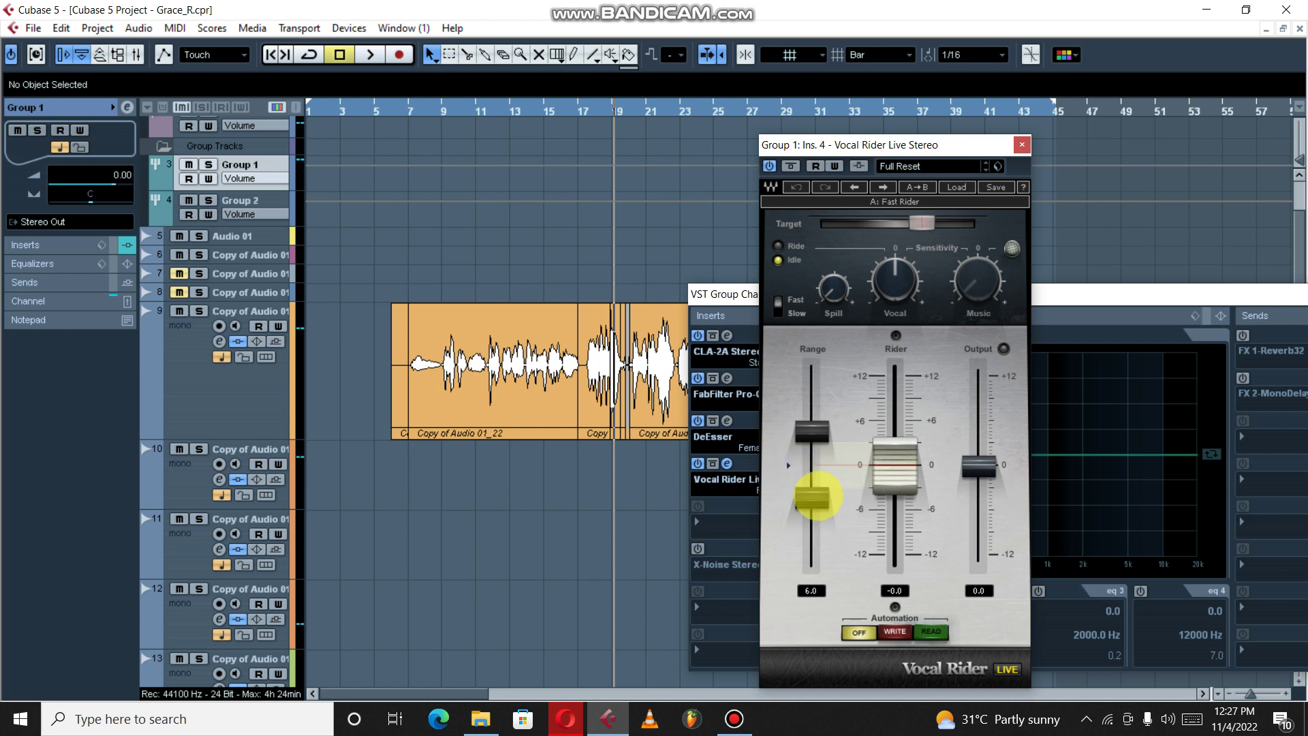
click(481, 109)
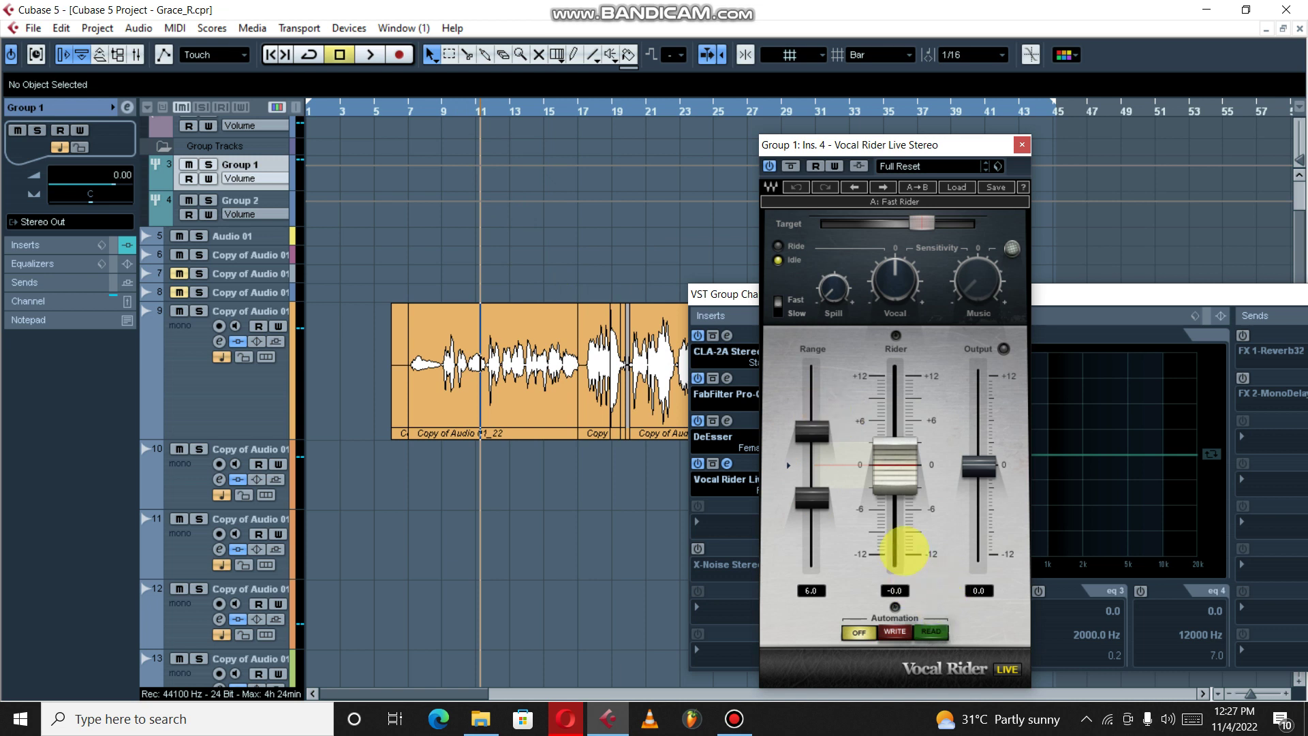
key(space)
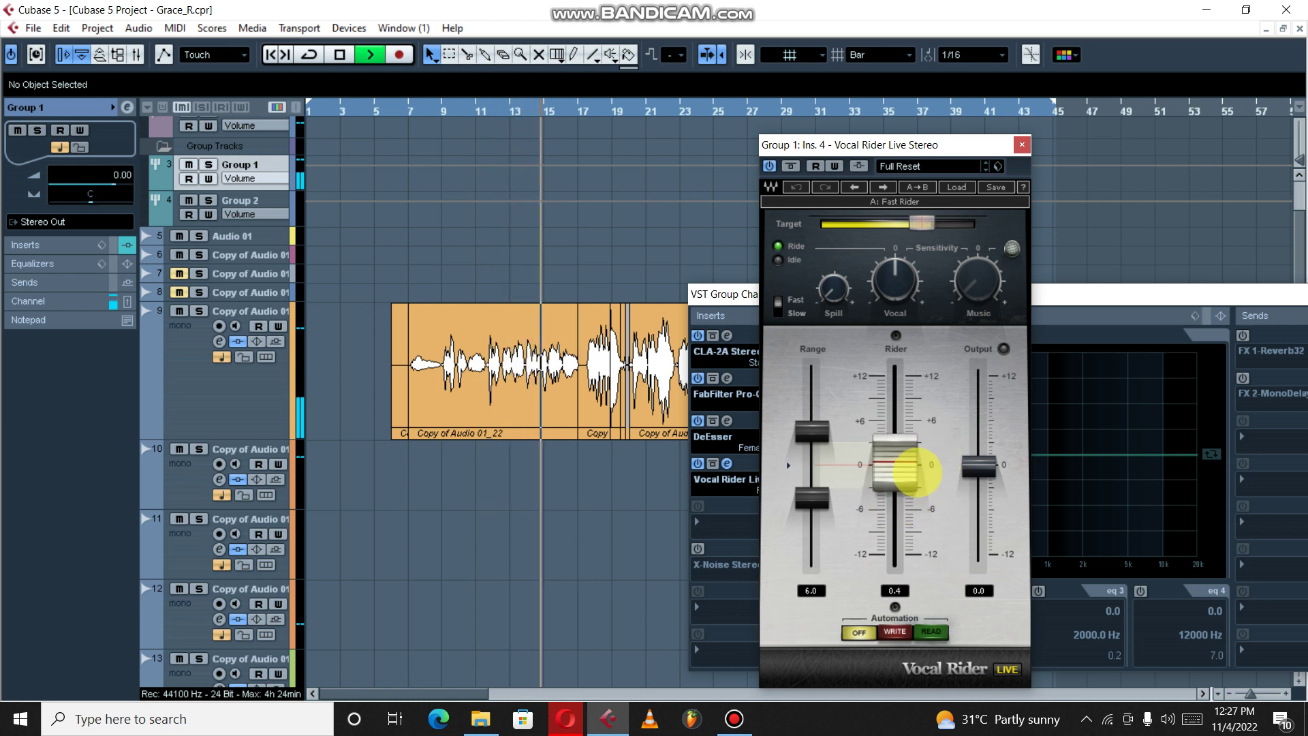
key(space)
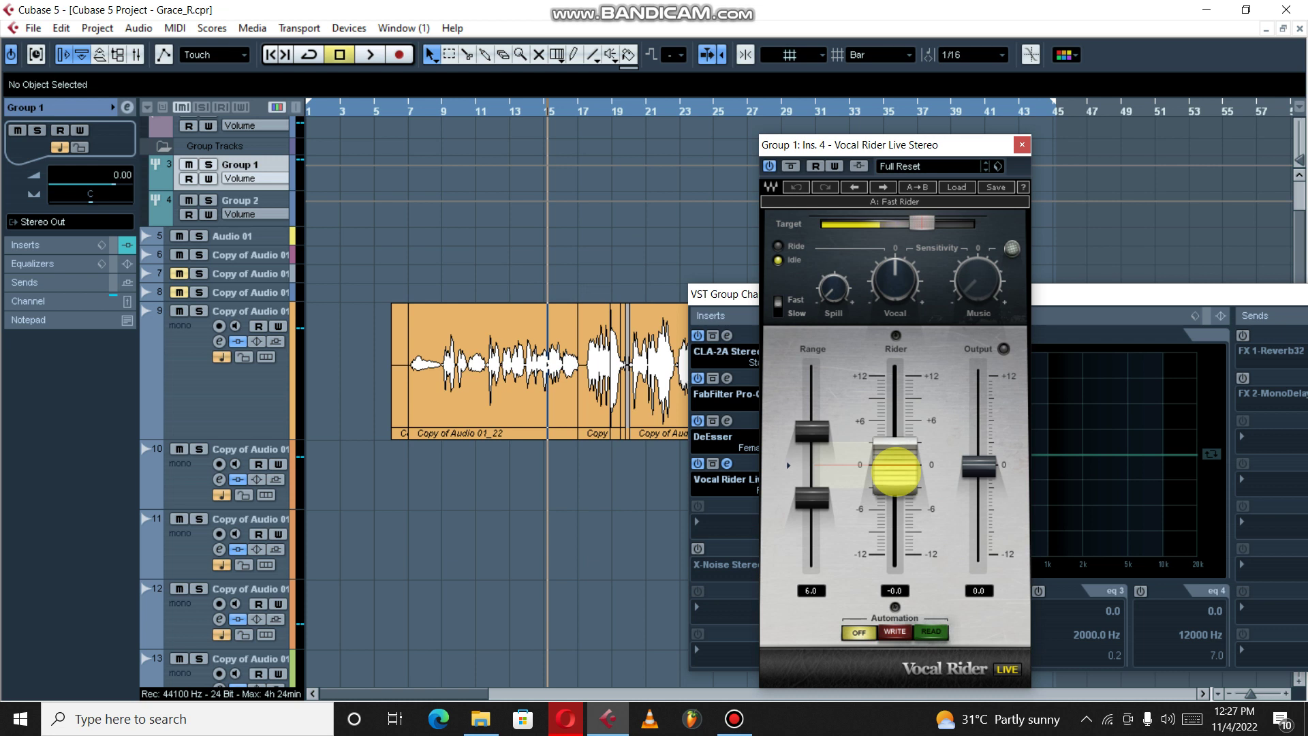
key(space)
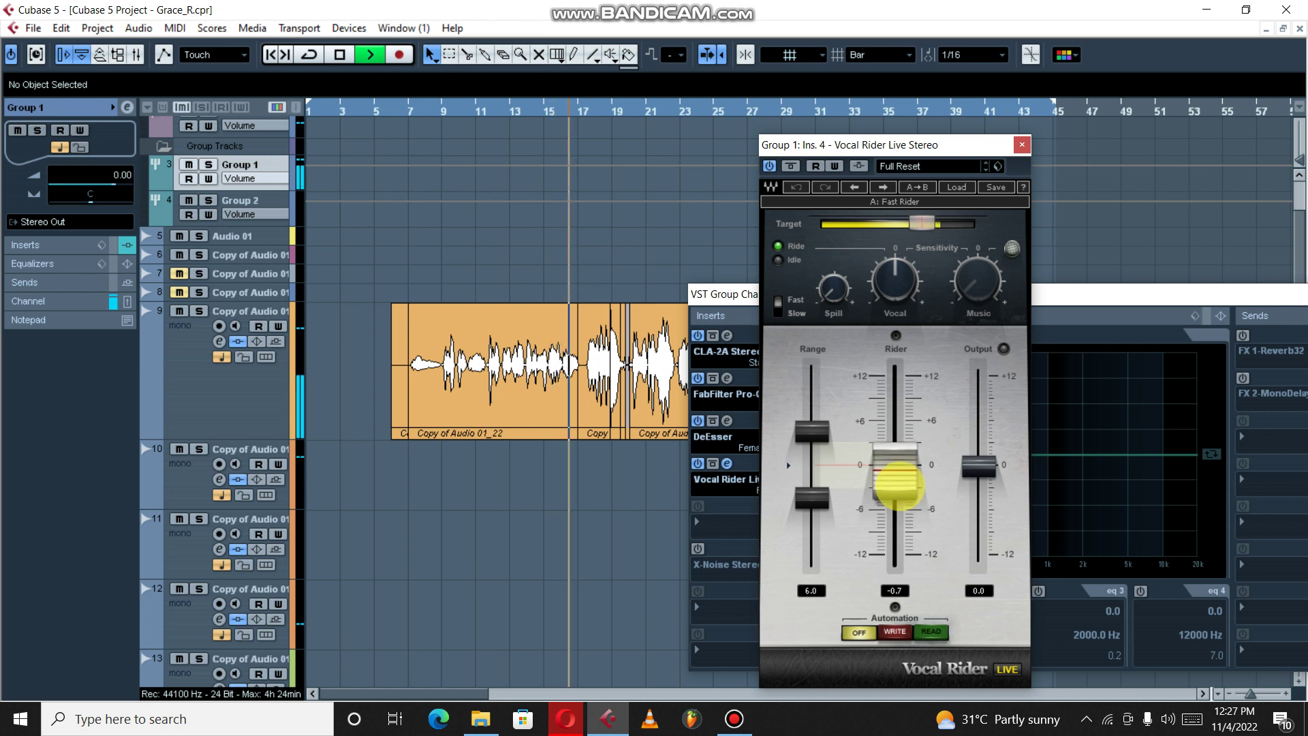
key(space)
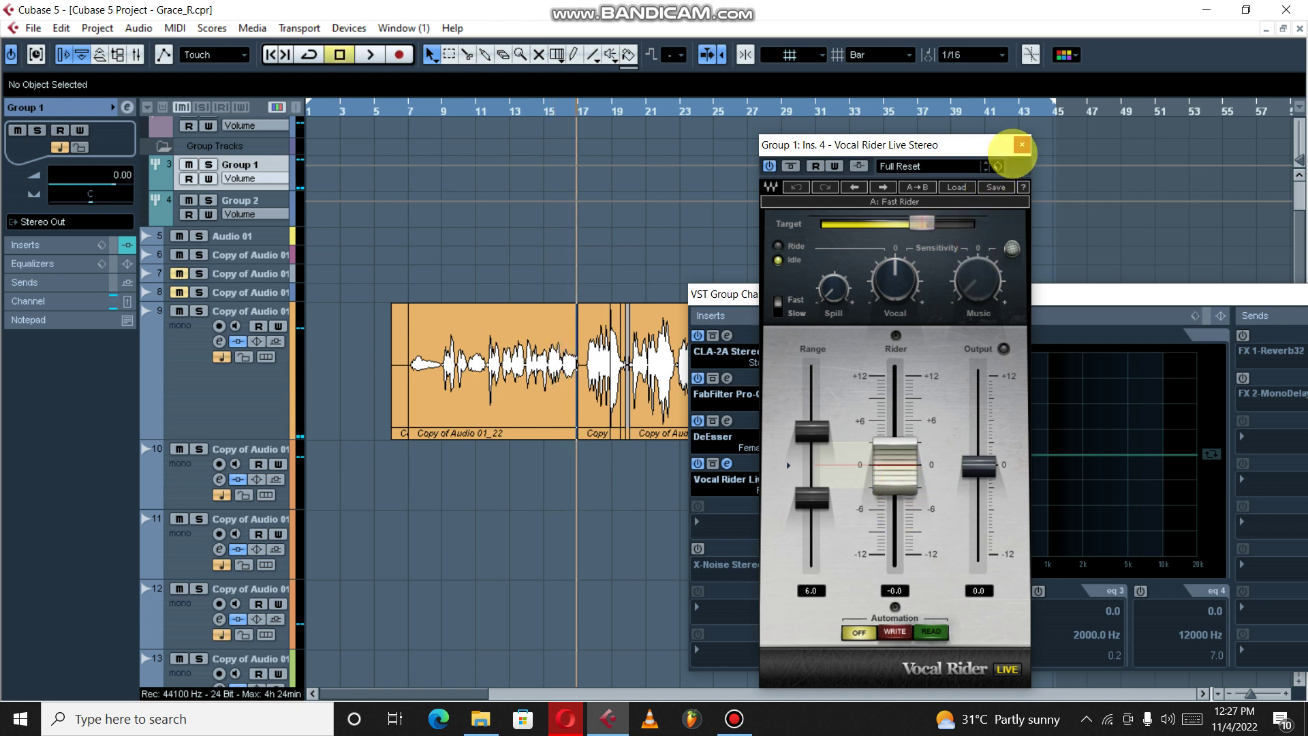
click(1022, 146)
Turn on the FX 1-Reverb32 send of Group 1, open the Reverb32 editor and play the vocal with it.
drag(1031, 291, 669, 322)
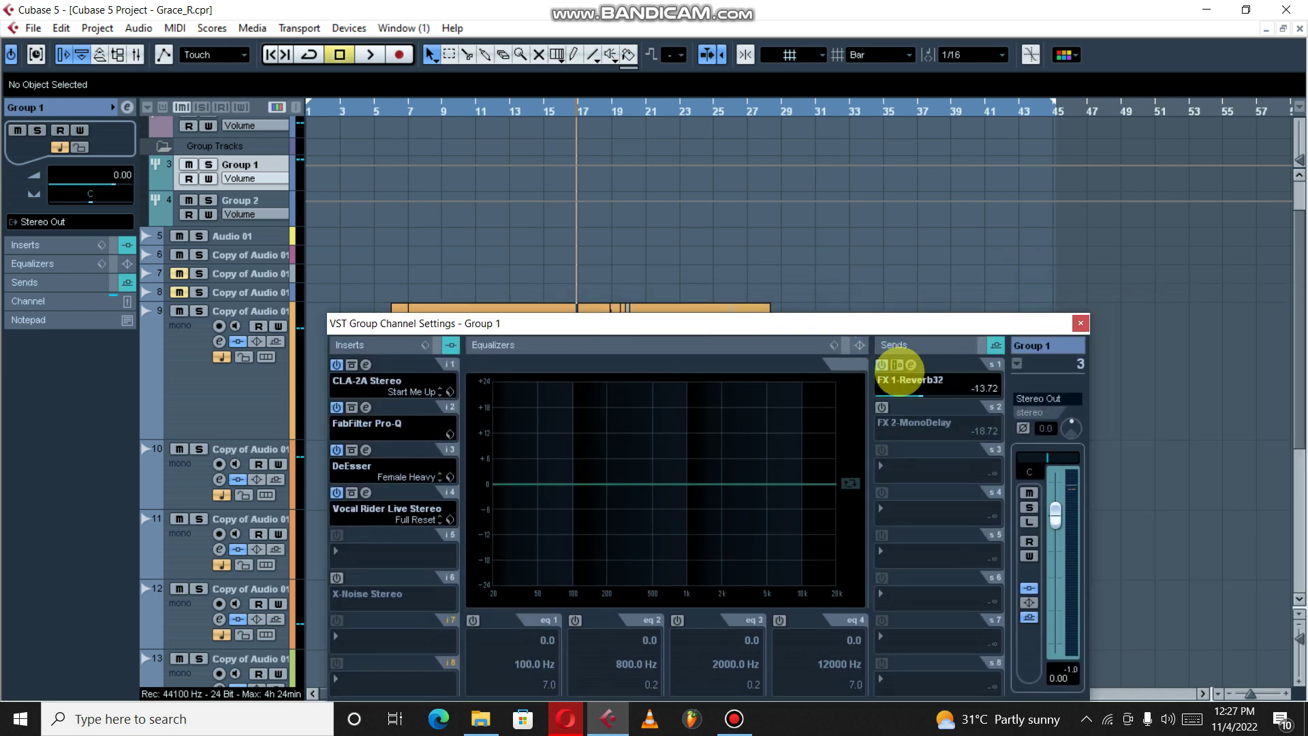
click(911, 365)
drag(845, 380, 608, 382)
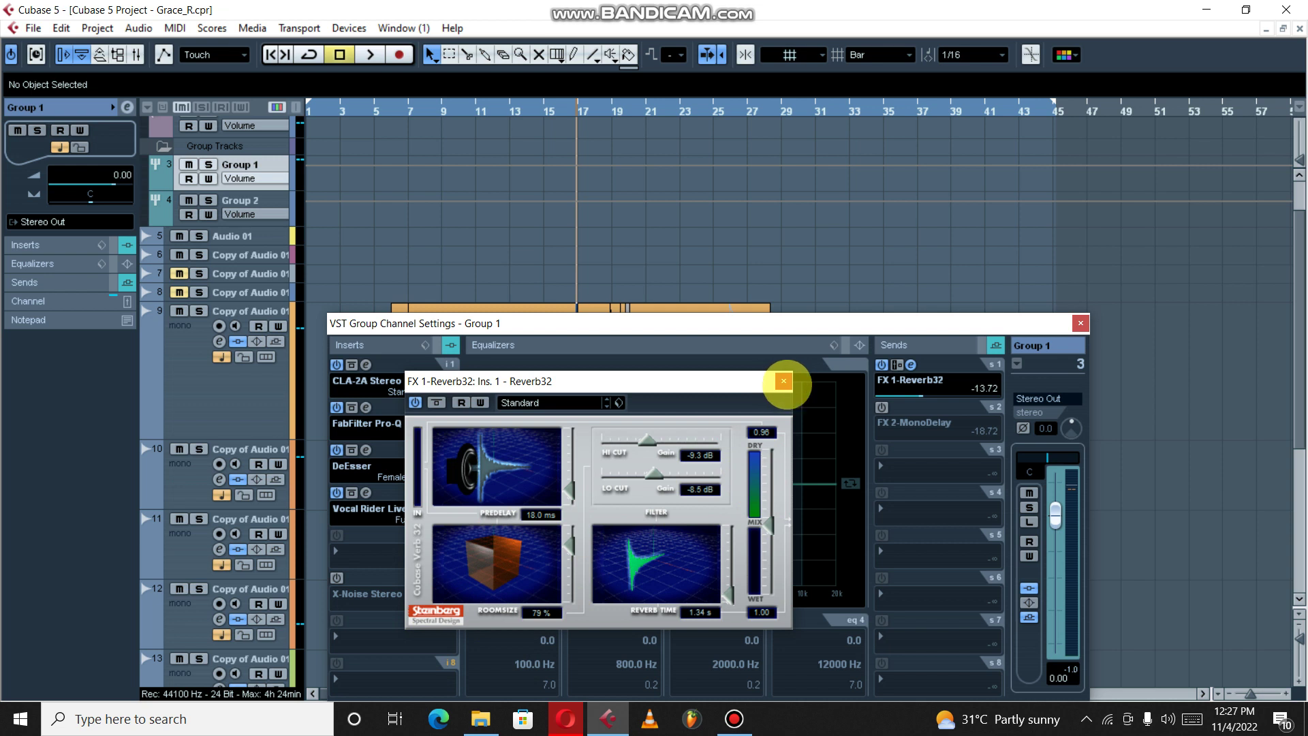
key(space)
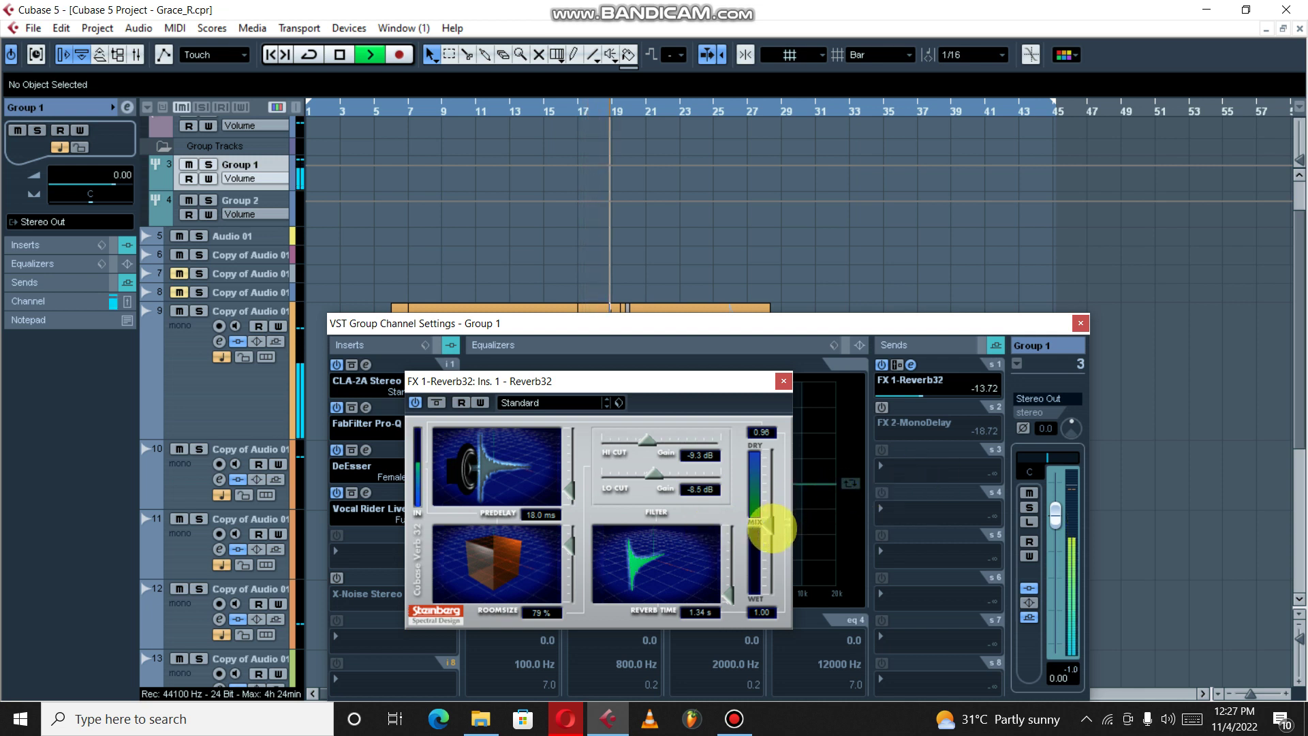
key(space)
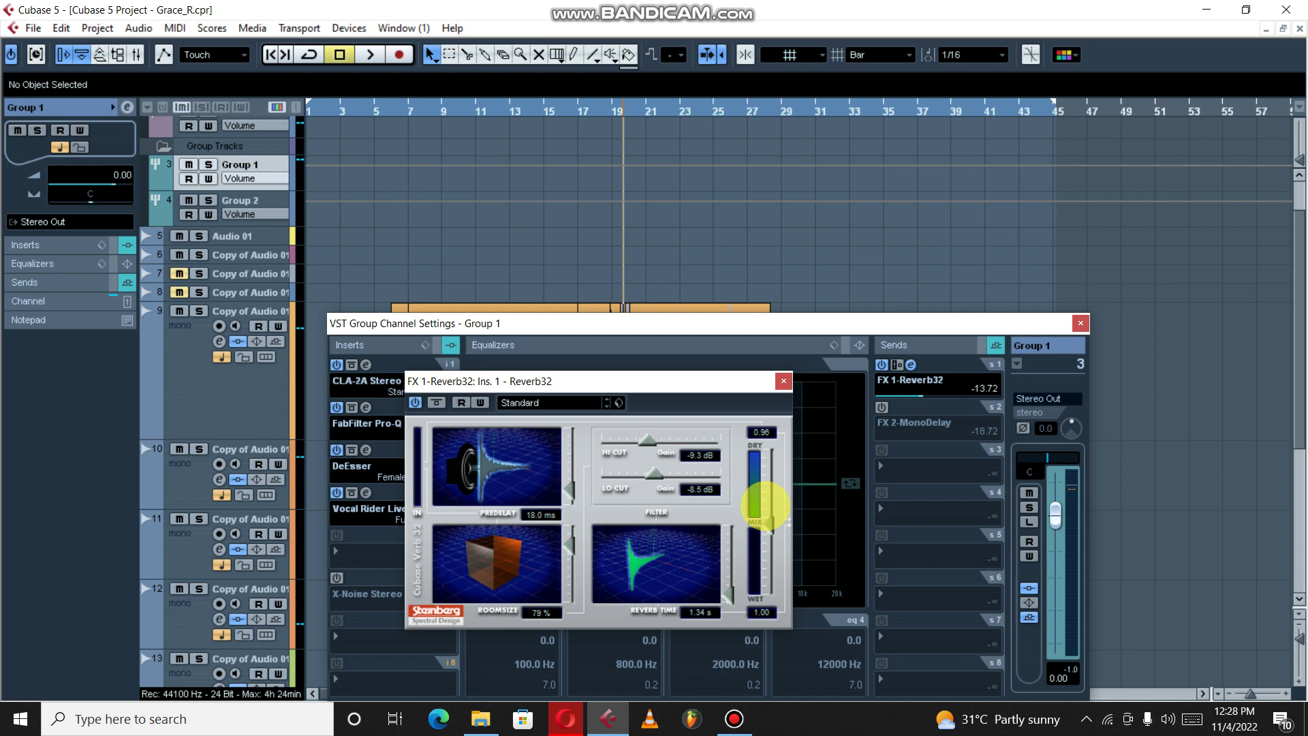
Continue playing the vocal from about bar 19 with the Reverb32 editor open.
key(space)
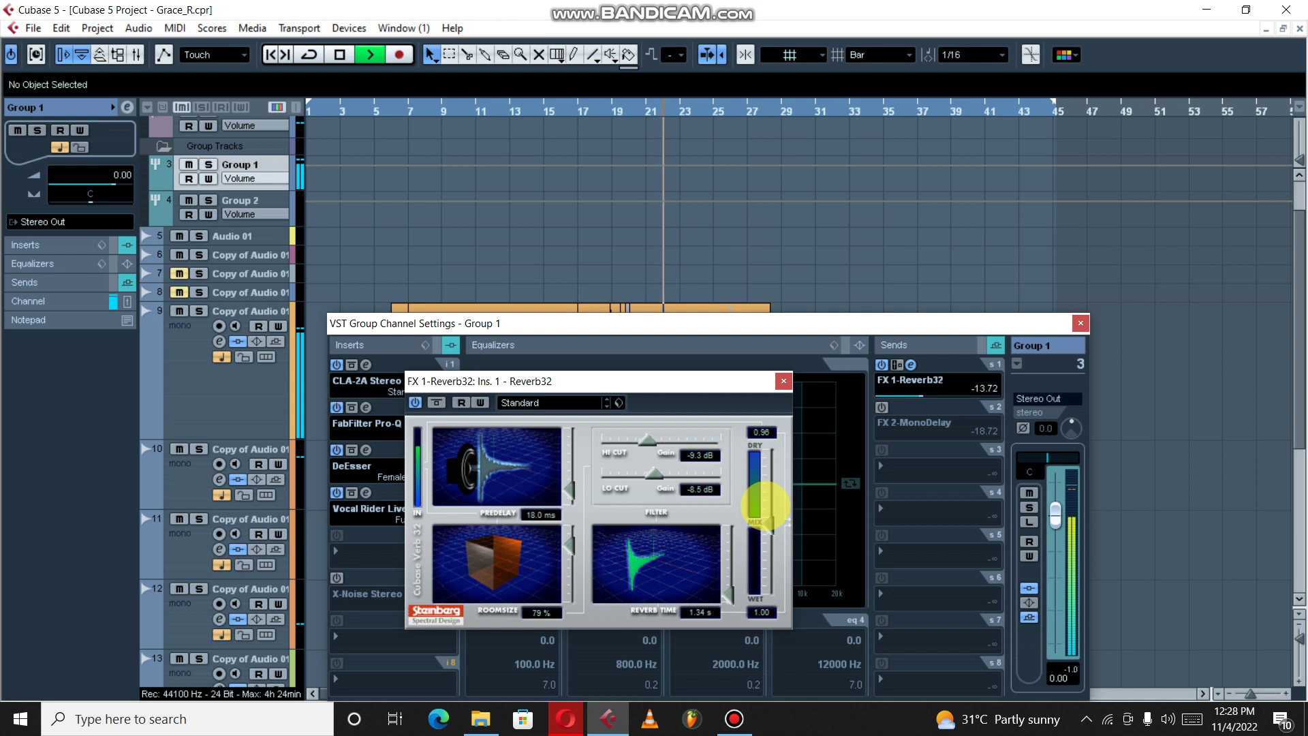
key(space)
Turn on the FX 2-MonoDelay send of Group 1 and play the vocal with the MonoDelay editor open beside the send slots.
click(882, 407)
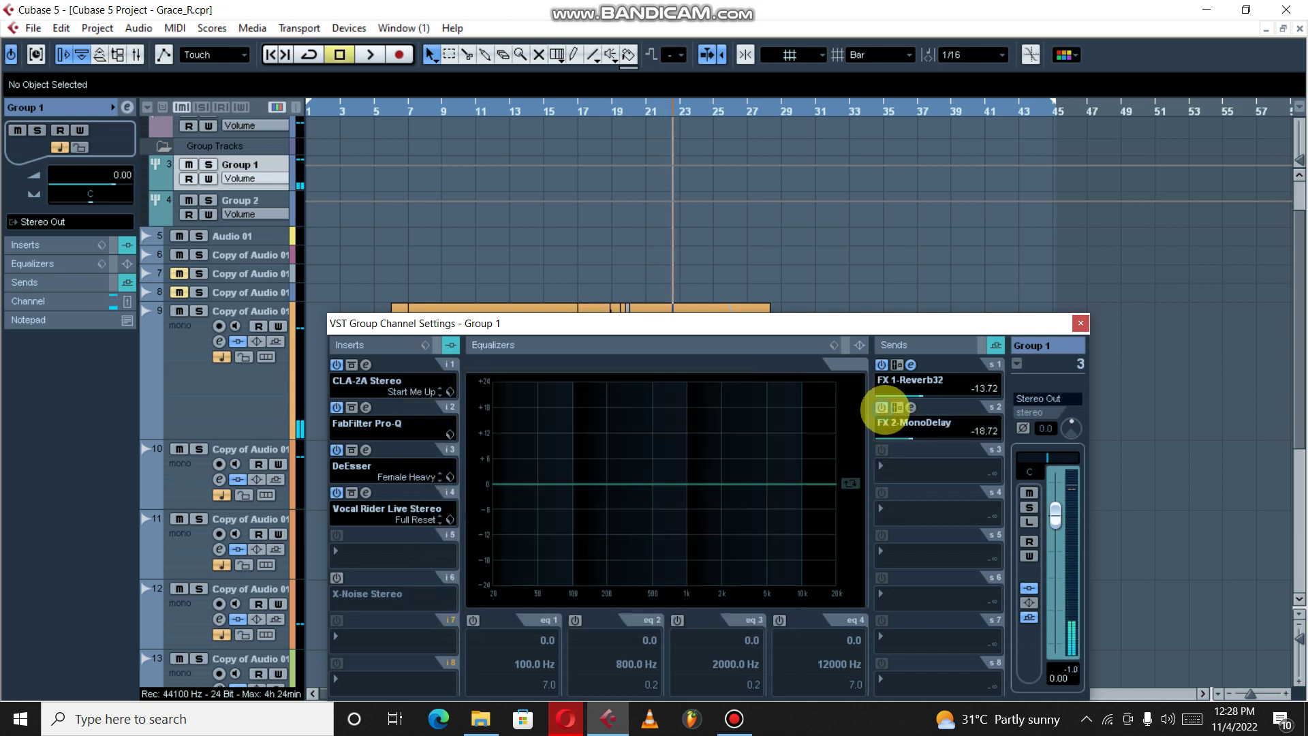
click(913, 415)
click(912, 411)
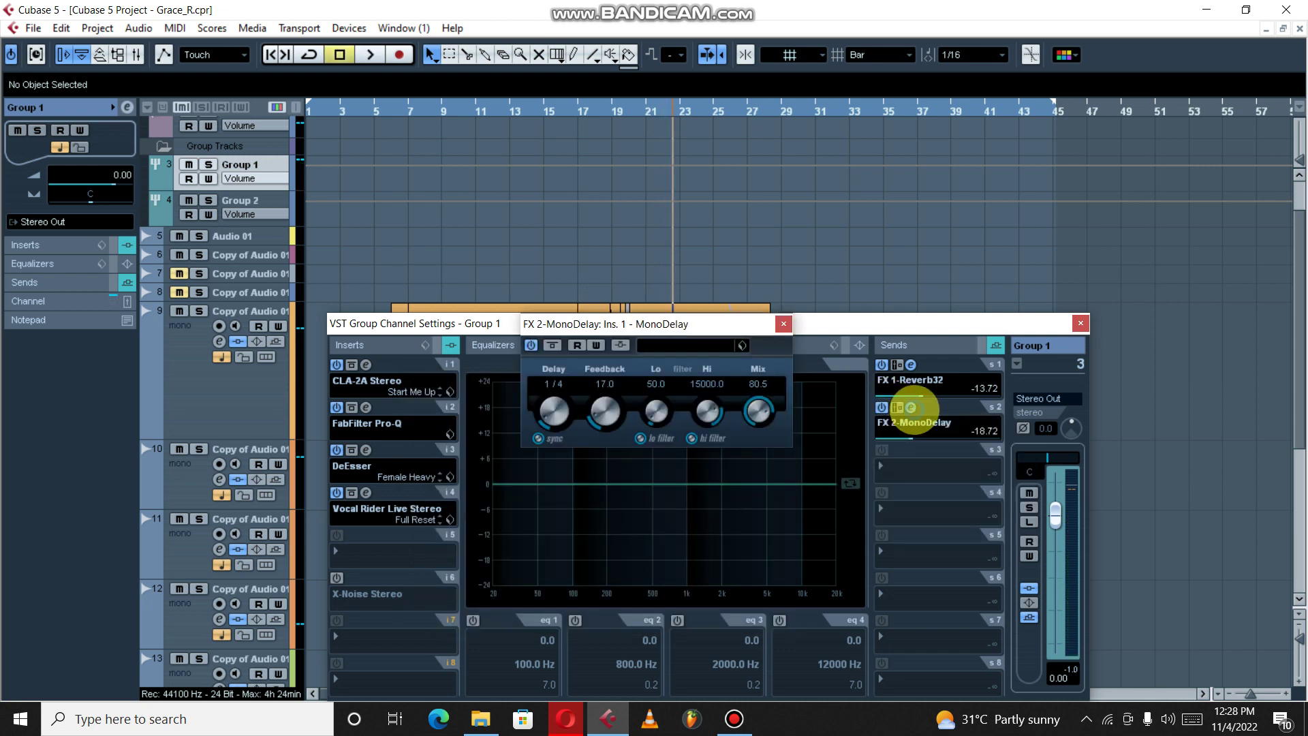
drag(637, 325, 585, 463)
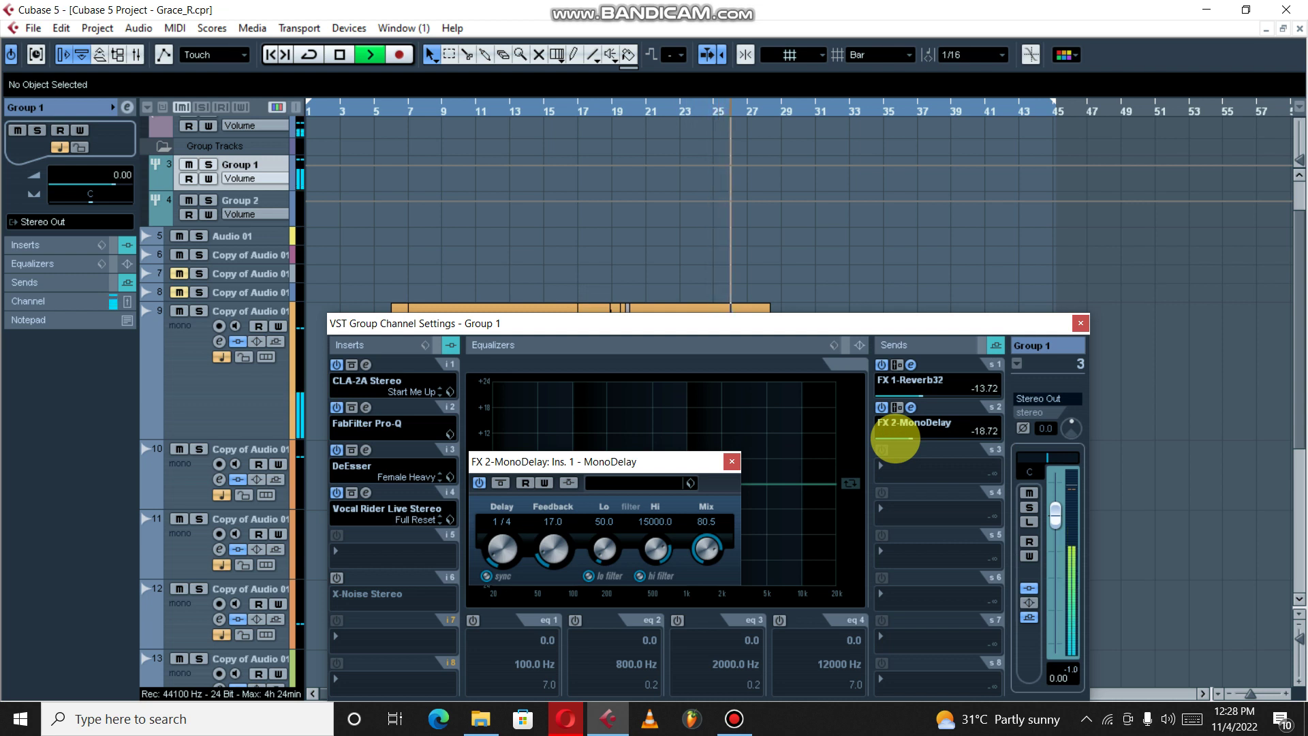
key(space)
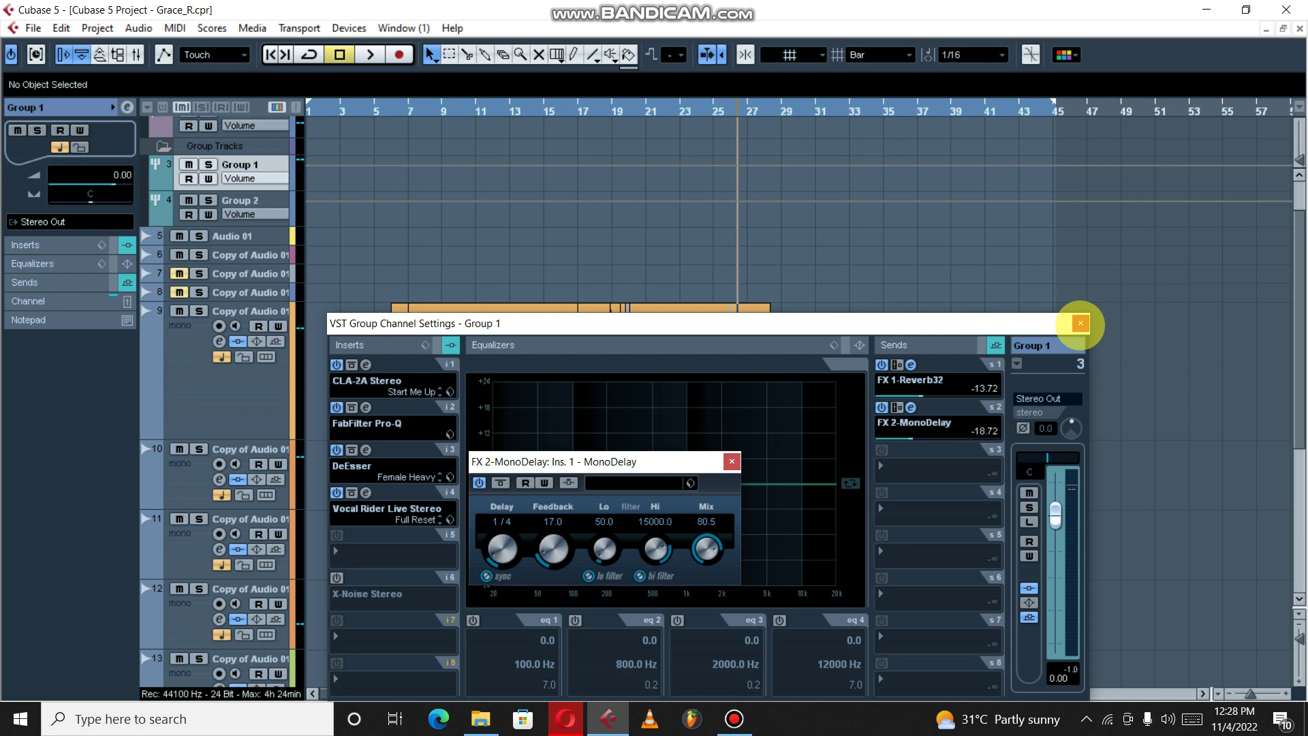
Close the Group 1 channel settings and the MonoDelay and Reverb32 editors.
click(1081, 323)
click(732, 461)
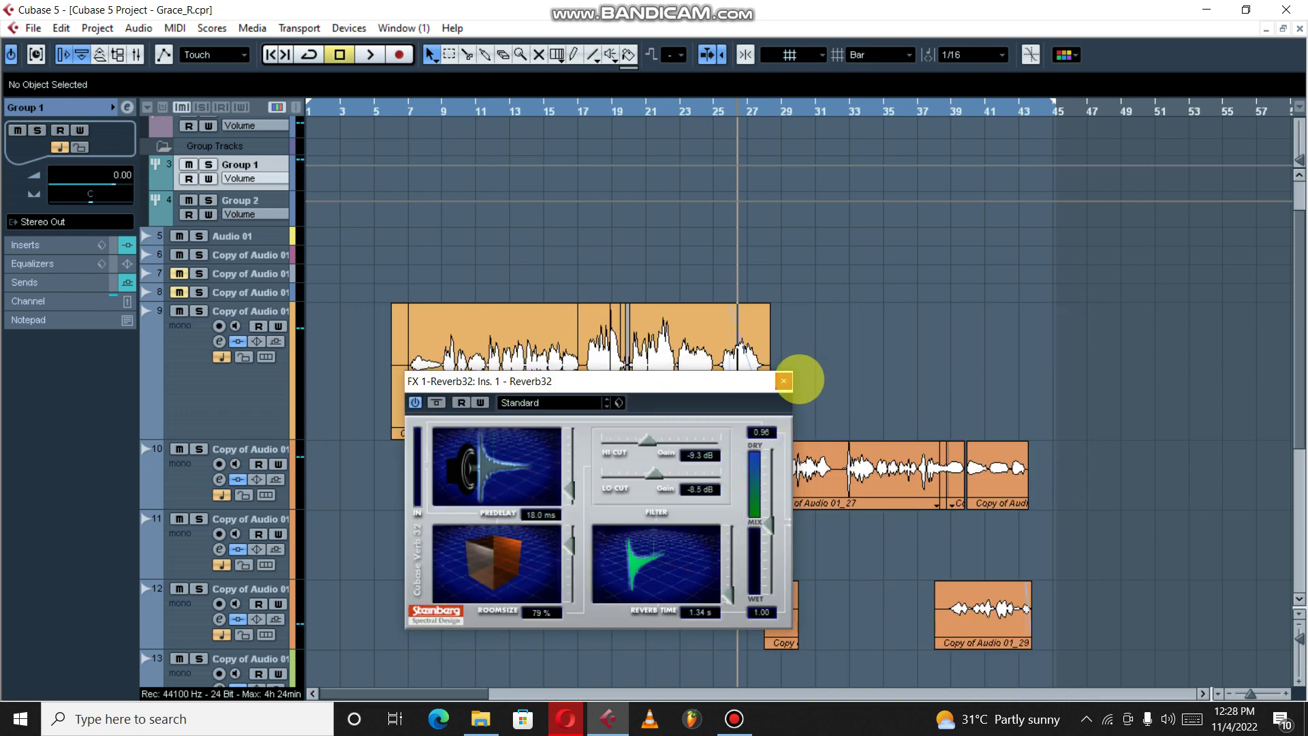
click(784, 381)
Unmute the "beat icy coll crazy" track 22 and play the vocals with the beat from about bar 5.
scroll(467, 389, down, 5)
scroll(459, 338, up, 4)
scroll(409, 511, down, 5)
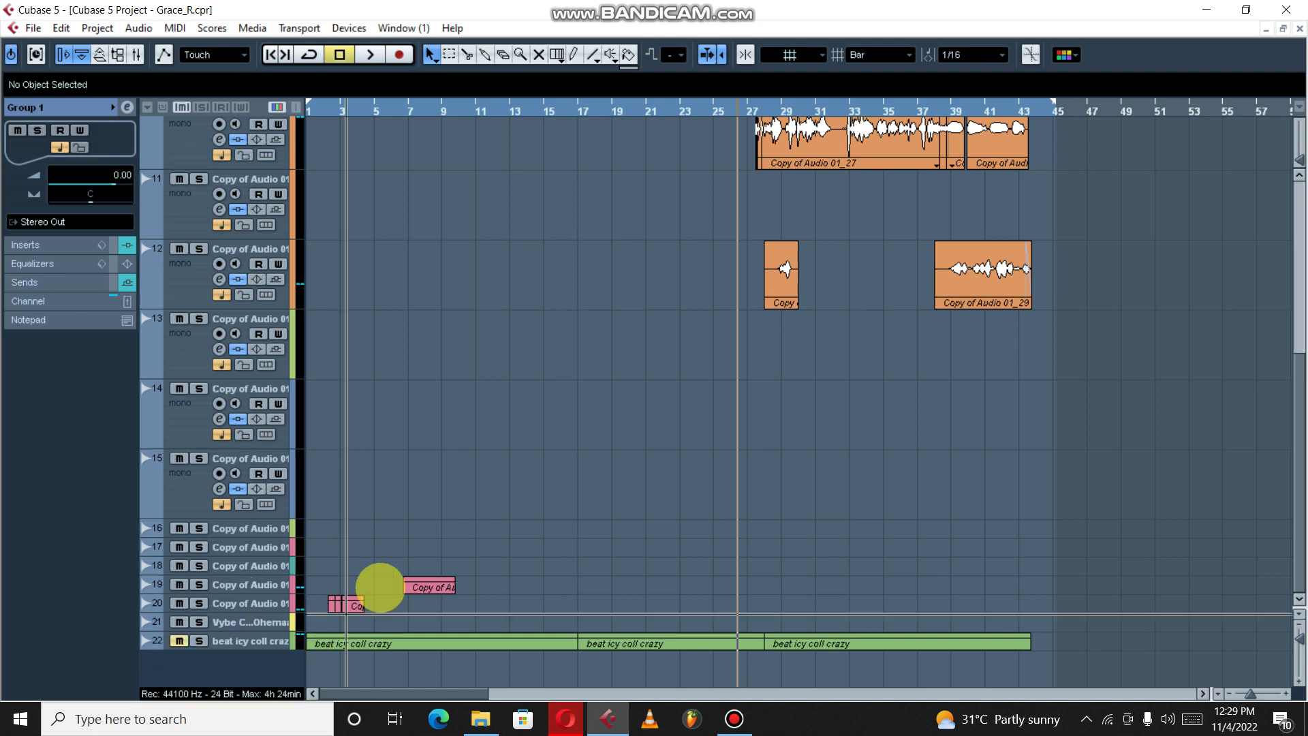
scroll(409, 539, up, 3)
drag(425, 107, 369, 109)
key(space)
scroll(623, 421, down, 3)
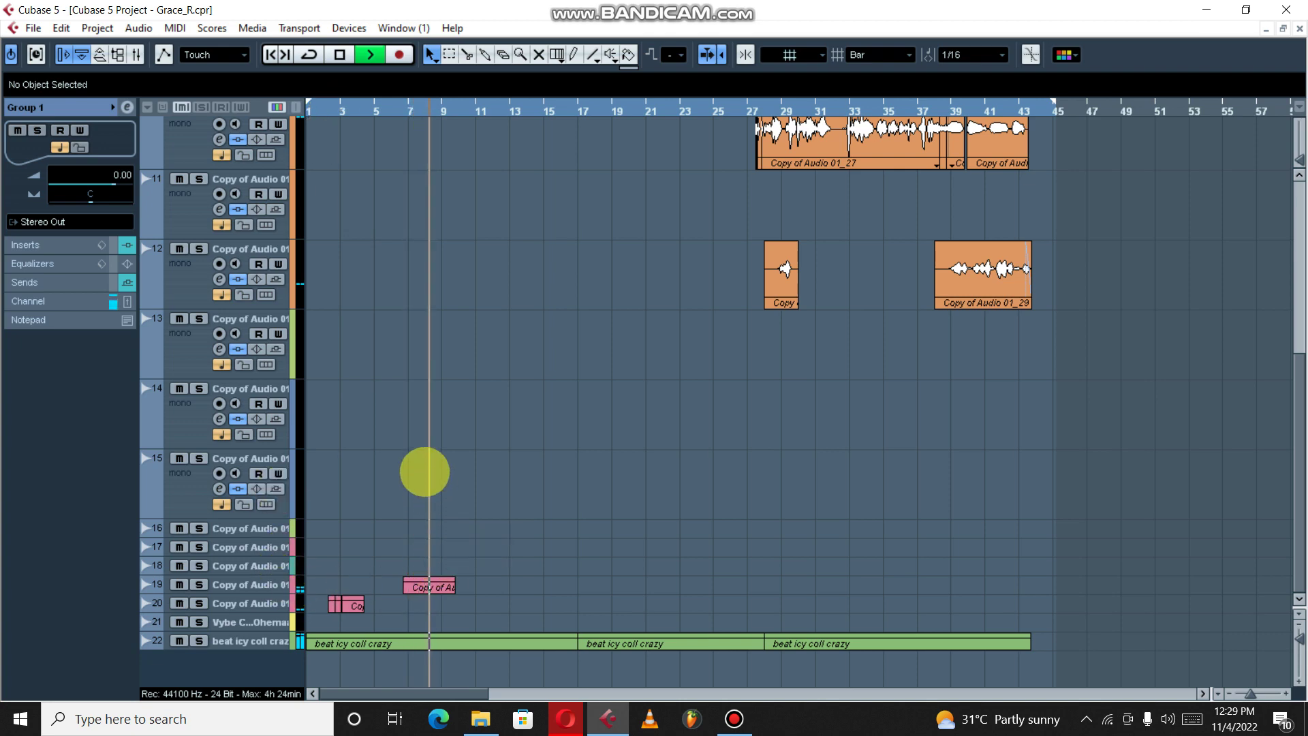
scroll(511, 504, up, 2)
scroll(534, 557, up, 4)
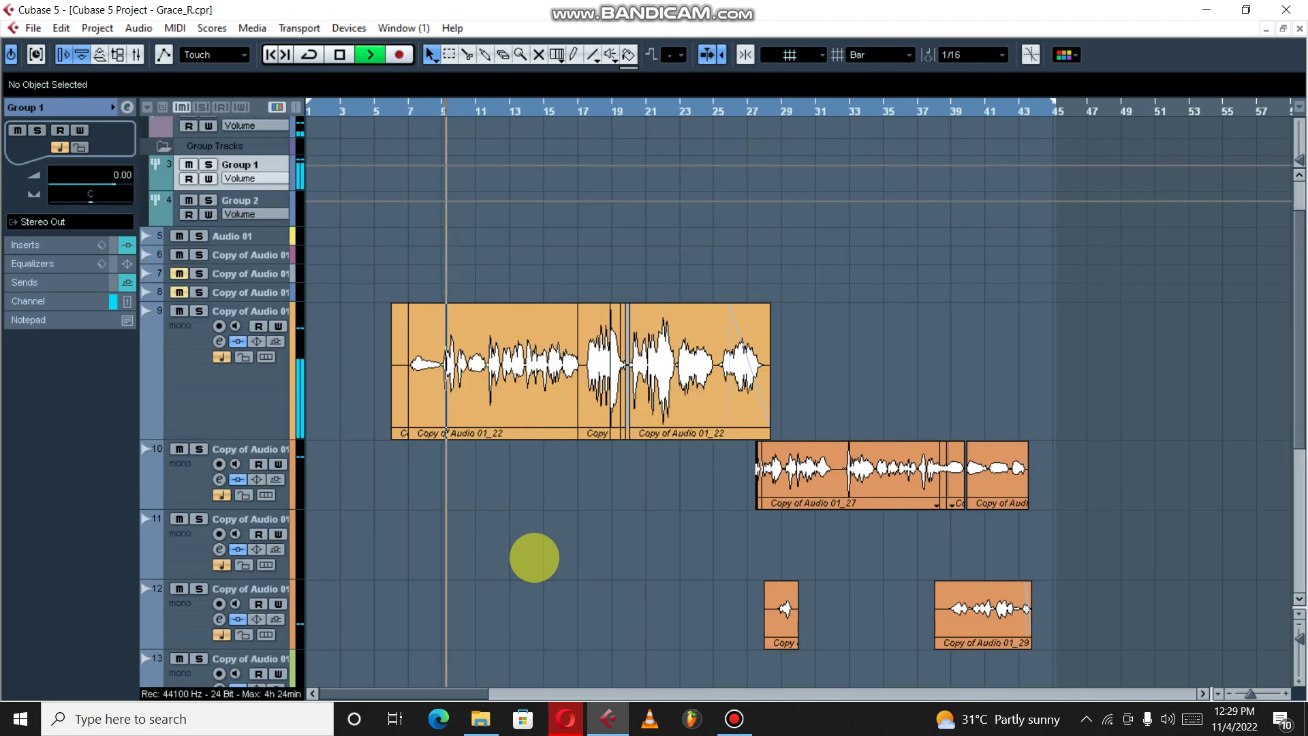
scroll(534, 557, down, 2)
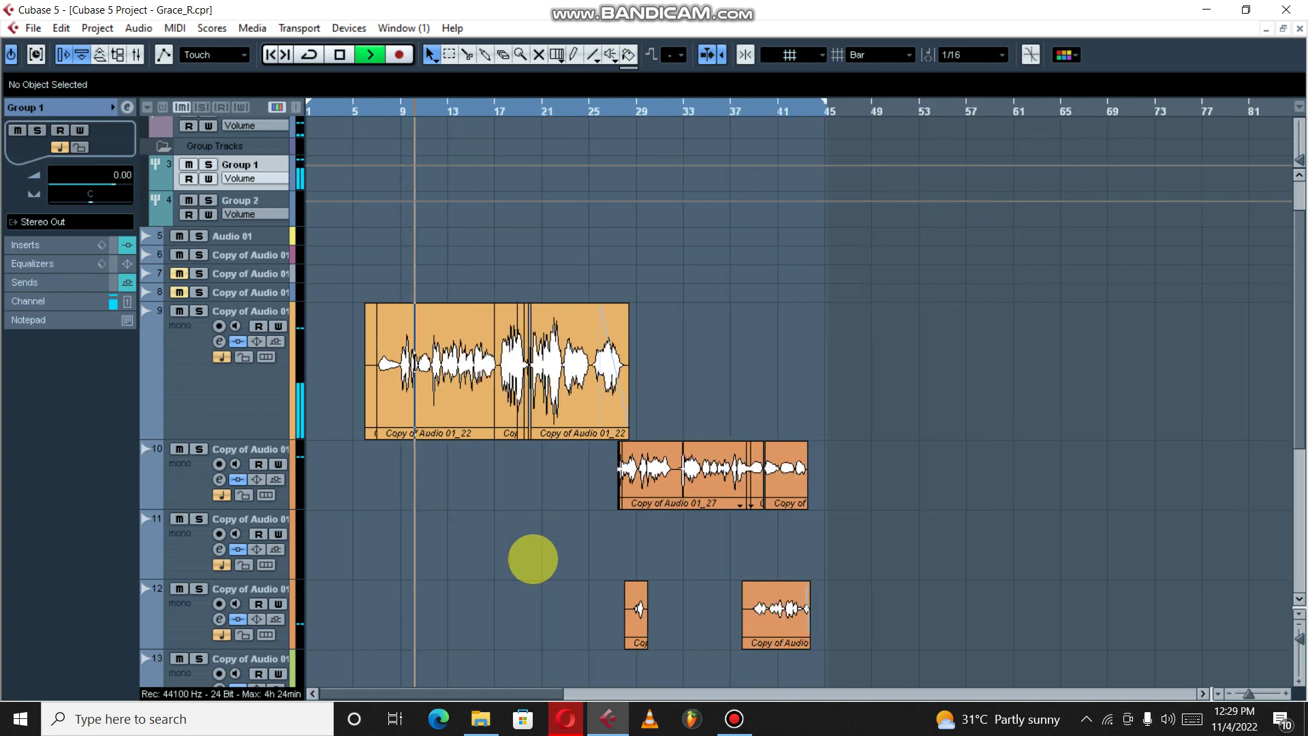
scroll(533, 558, down, 2)
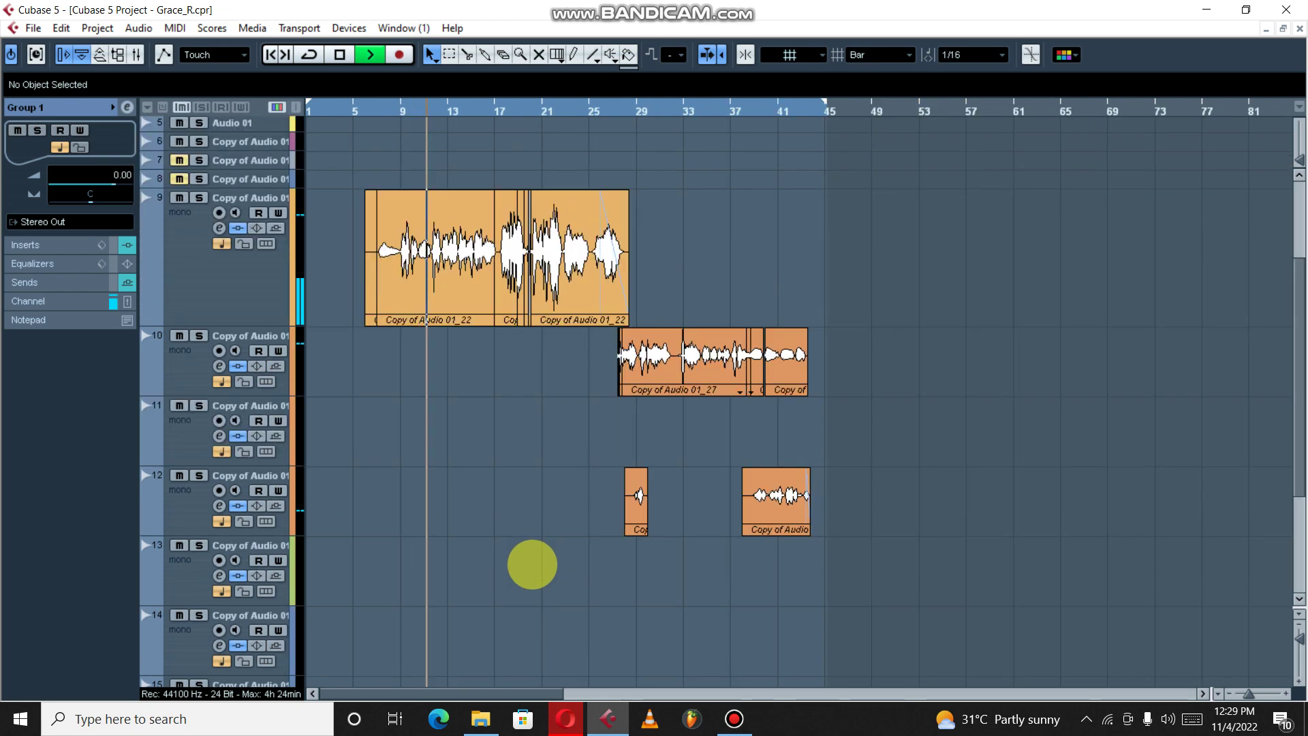